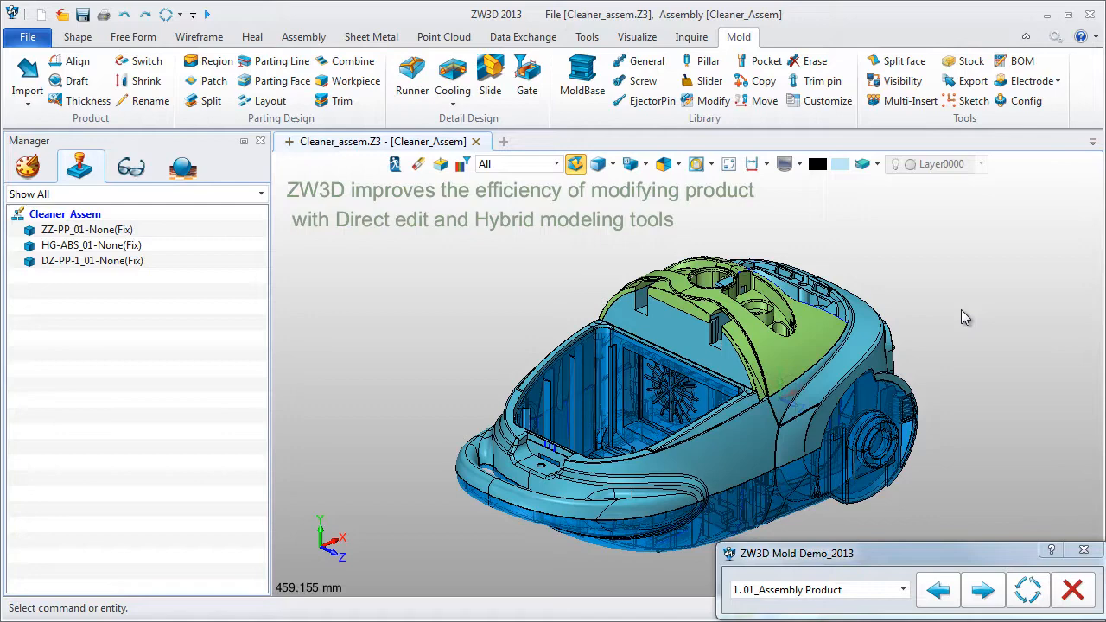
Step: Open the green HG-ABS_01-None cover for editing and offset the small step face at the wall's end by about 0.77 mm
double_click(820, 328)
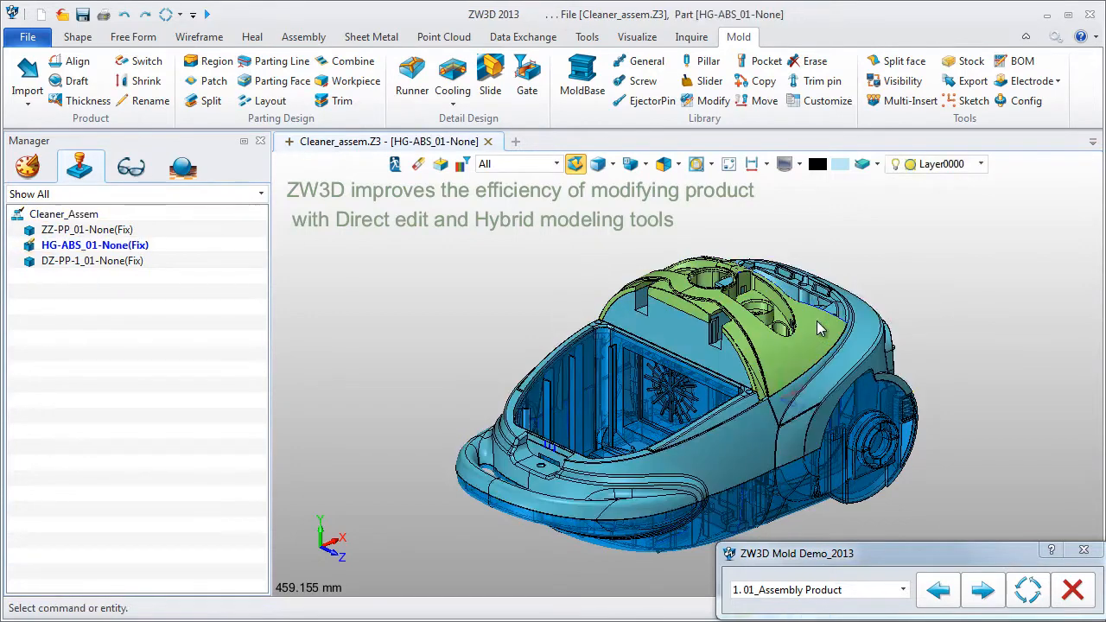
left_click(728, 164)
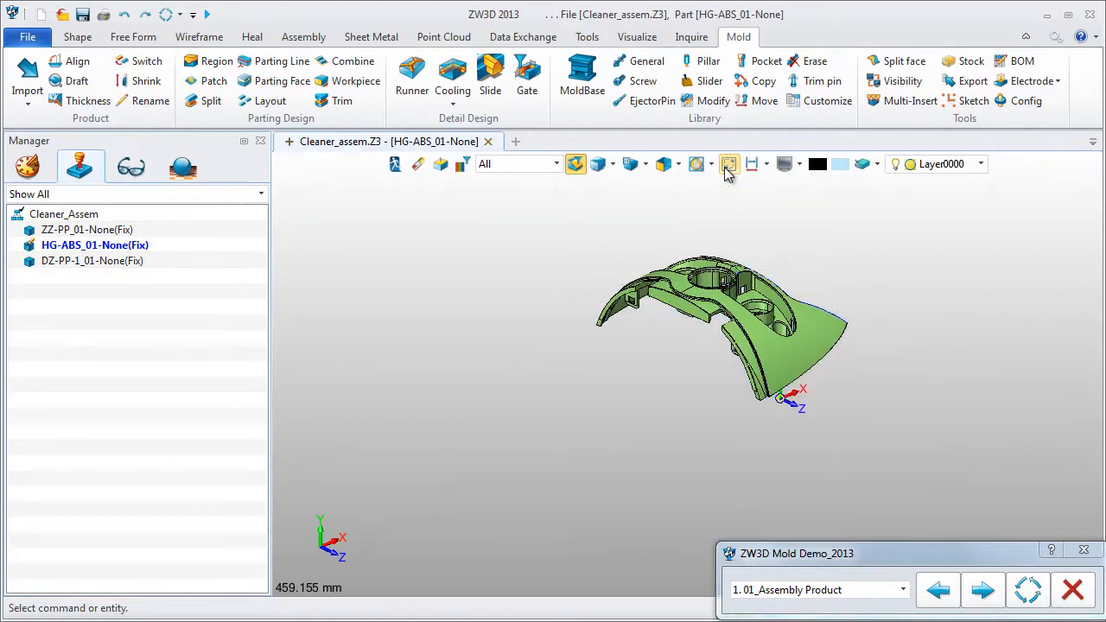
scroll(728, 171, "up", 5)
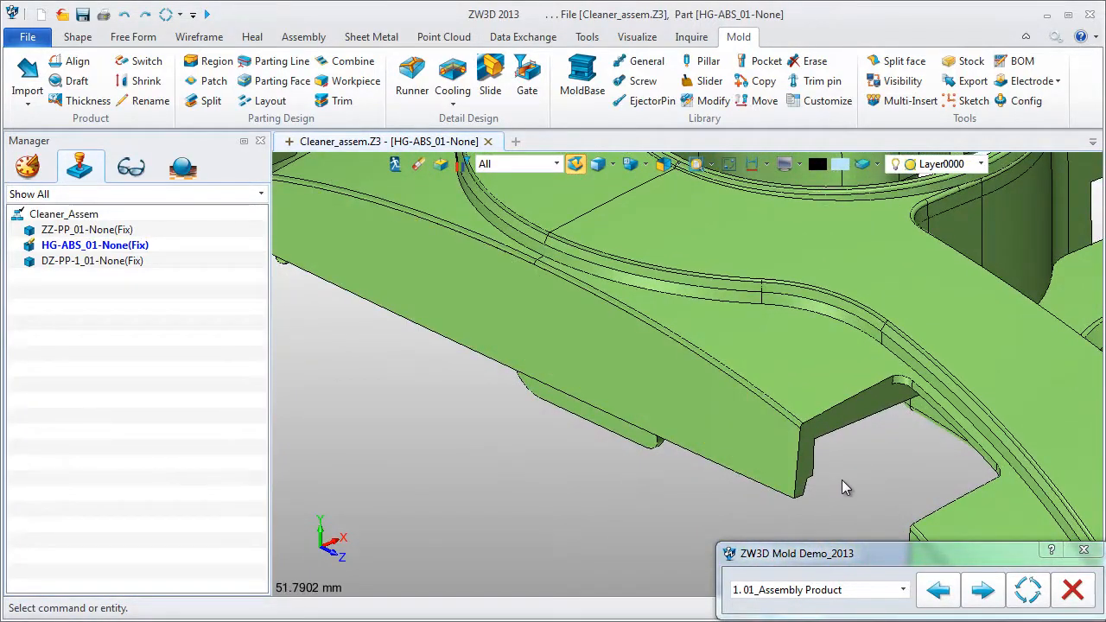
scroll(841, 480, "up", 2)
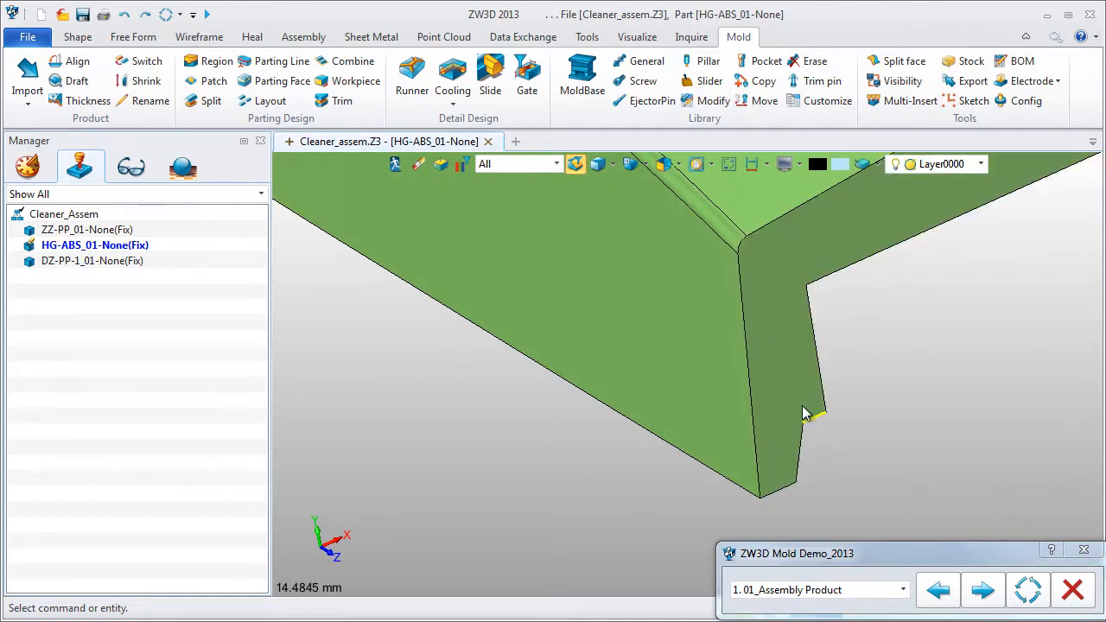
left_click(803, 411)
middle_click(803, 413)
left_click(803, 413)
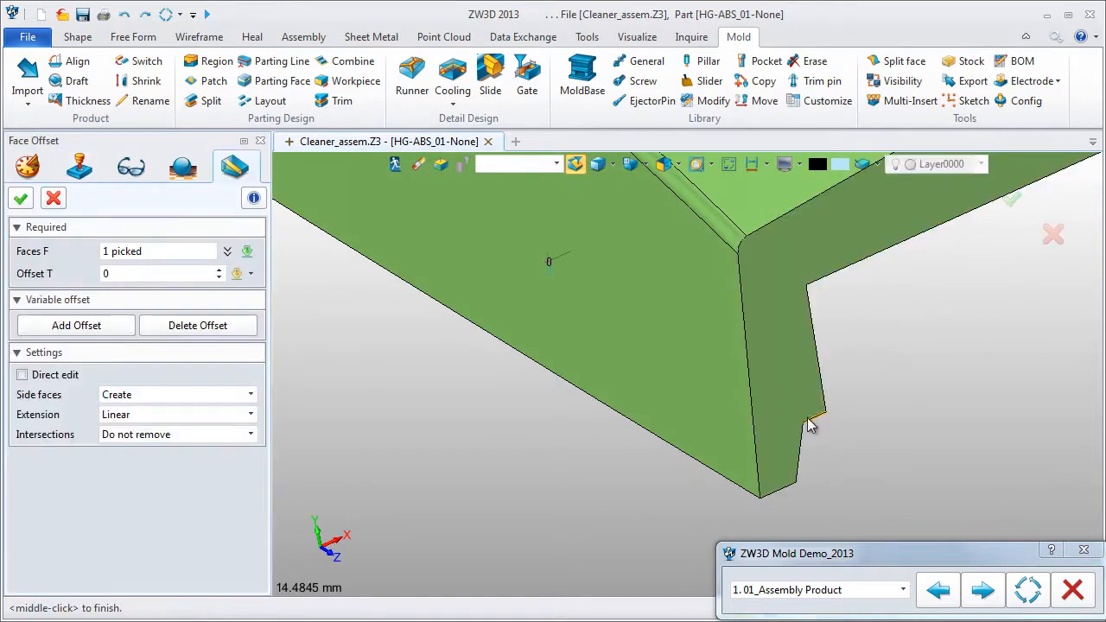
left_click_drag(552, 268, 558, 286)
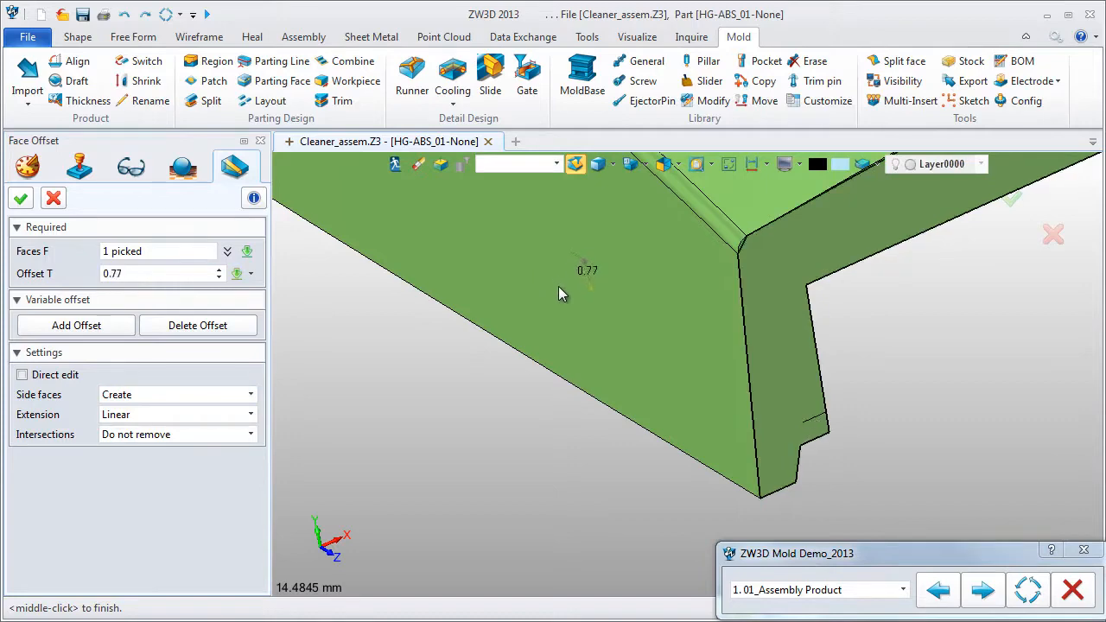
middle_click(480, 427)
Step: Offset the narrow ring-shaped face inside the large round opening of the cover by about 1.3 mm
scroll(481, 423, "down", 8)
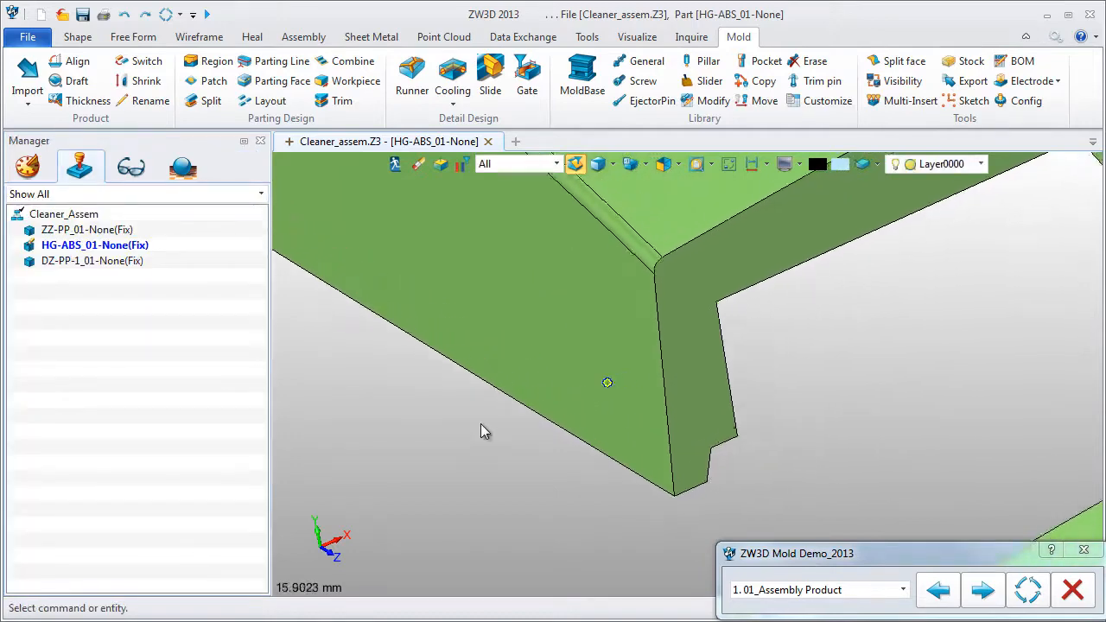
right_click_drag(480, 432, 691, 363)
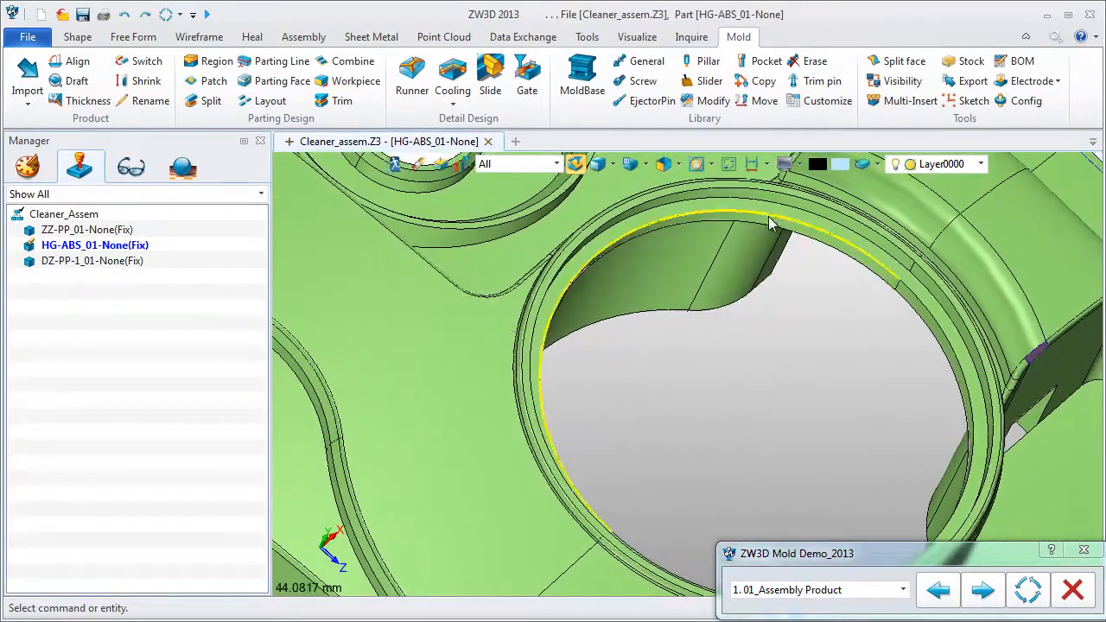
left_click(786, 220)
middle_click(786, 221)
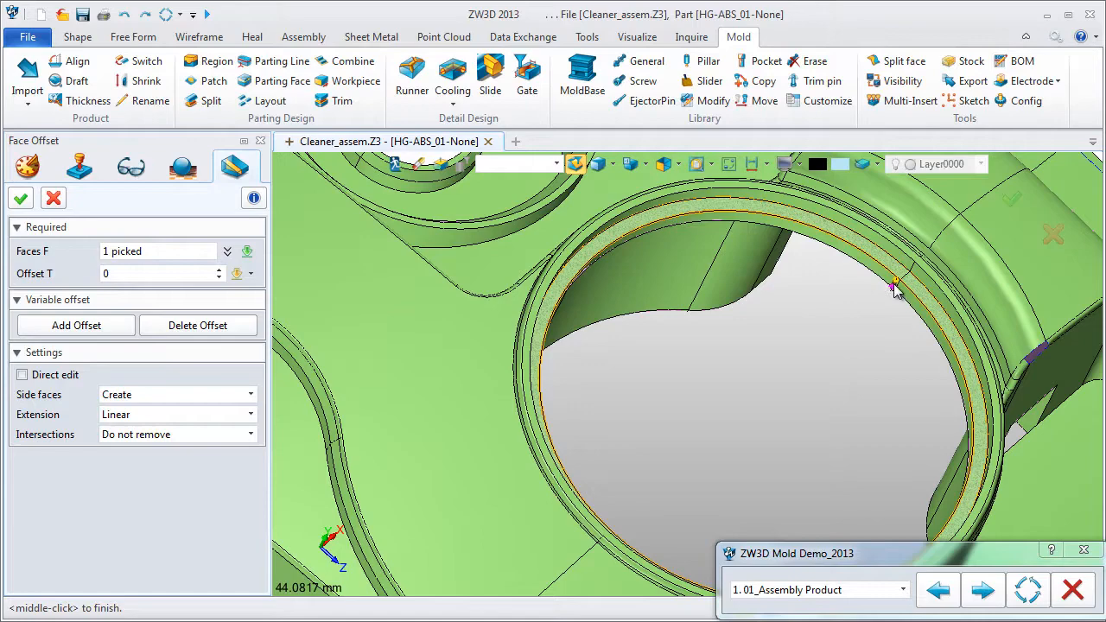
left_click_drag(894, 279, 898, 277)
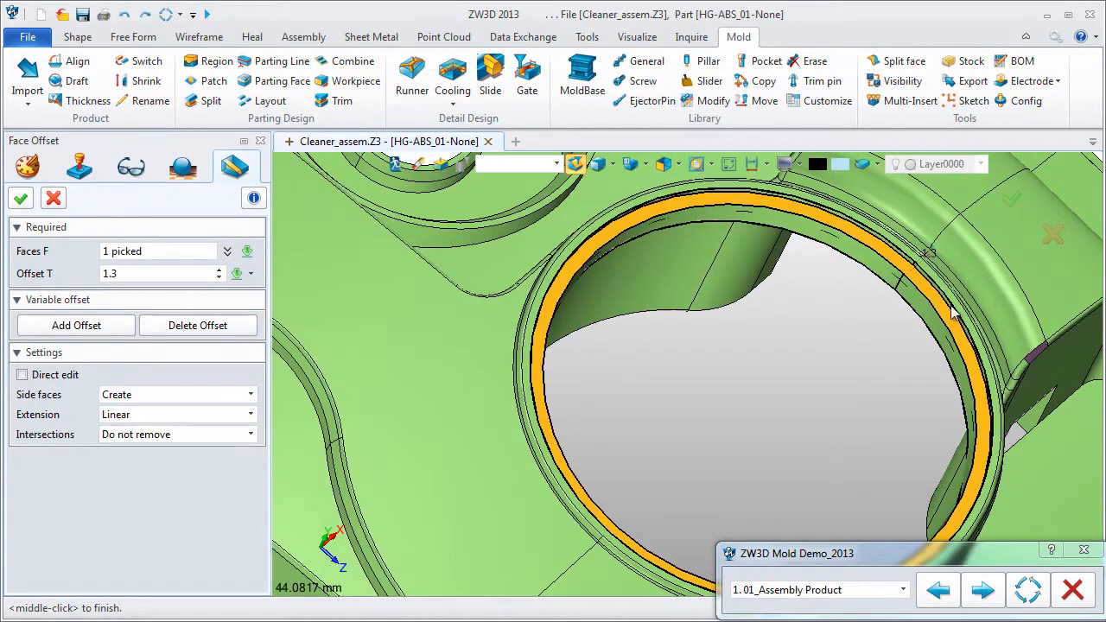
scroll(950, 311, "up", 4)
middle_click(921, 317)
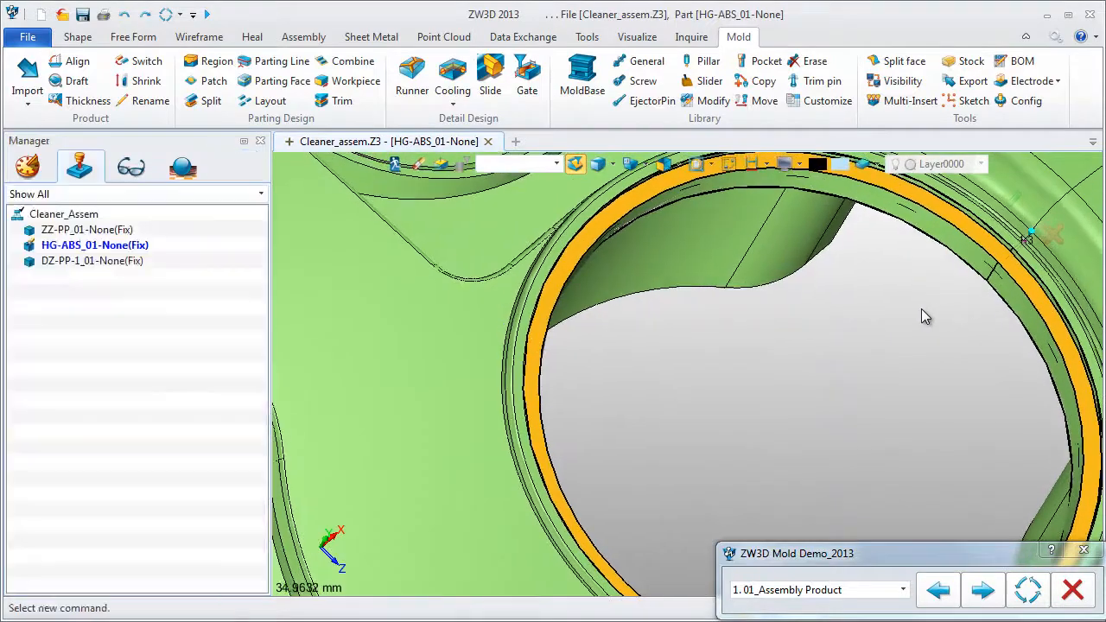
Step: Apply a 4° draft along the Y axis to the two inner edges of the large round opening
left_click(957, 266)
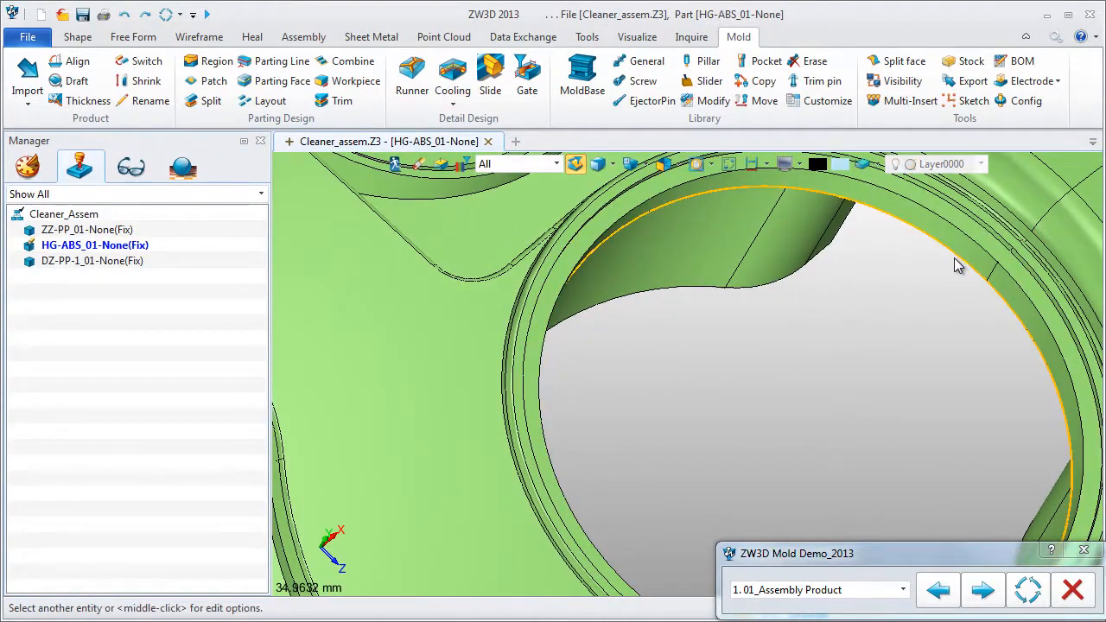
right_click(955, 262)
left_click(1004, 247)
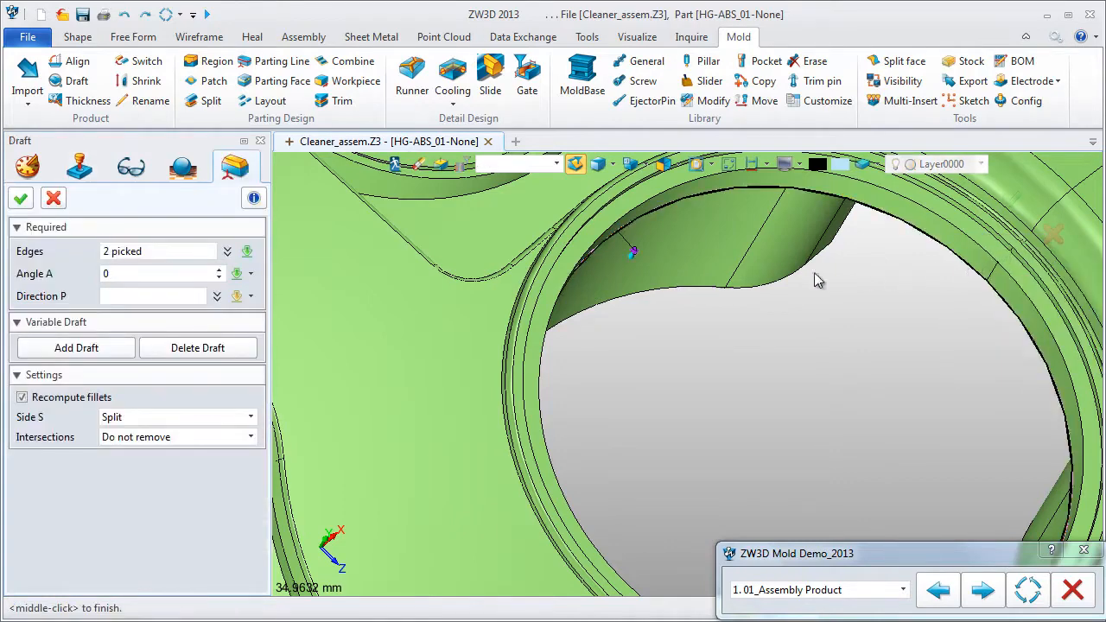
left_click(250, 295)
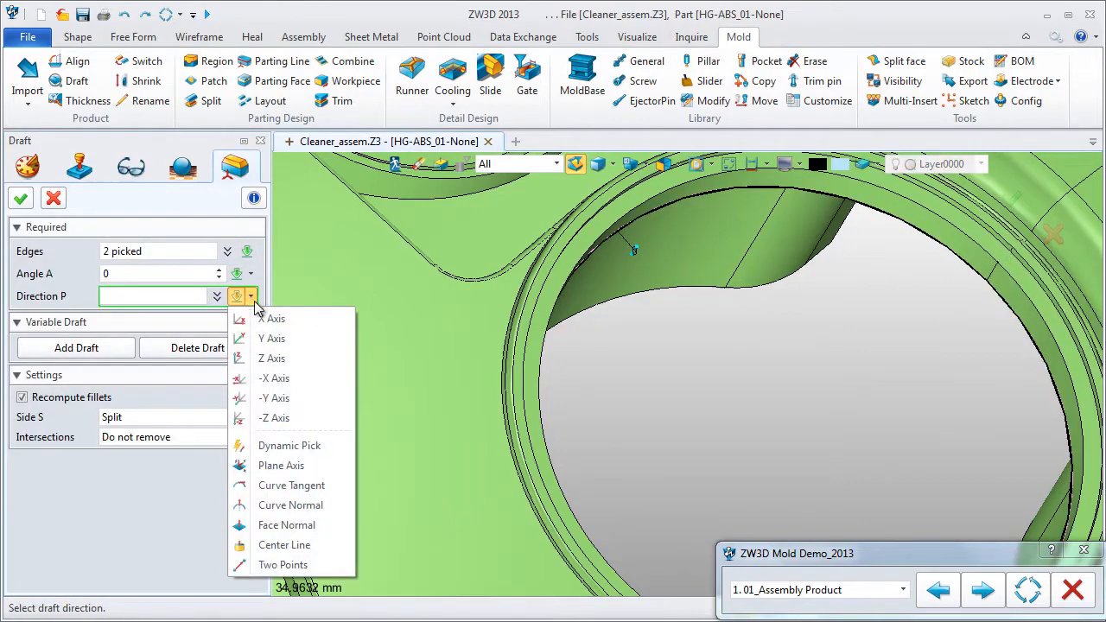
left_click(273, 339)
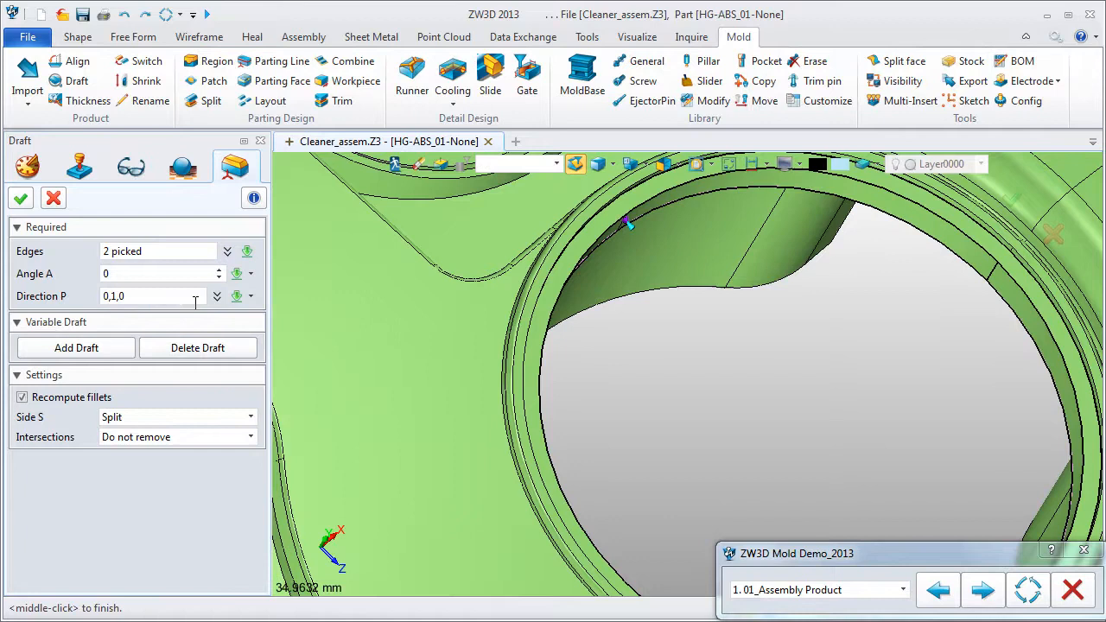
left_click(141, 279)
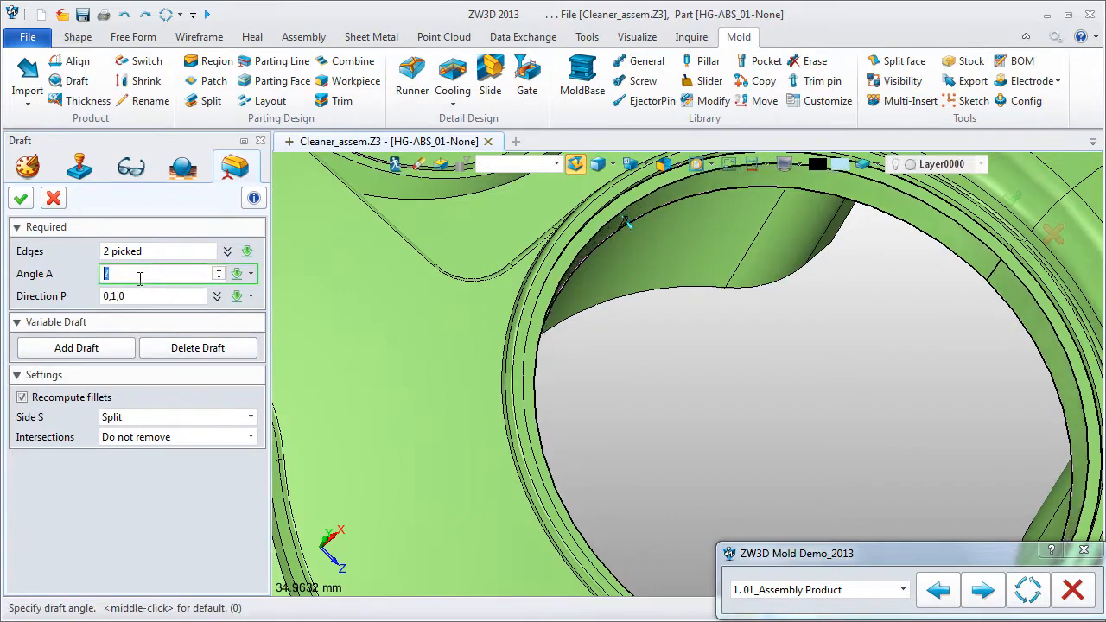
type("4")
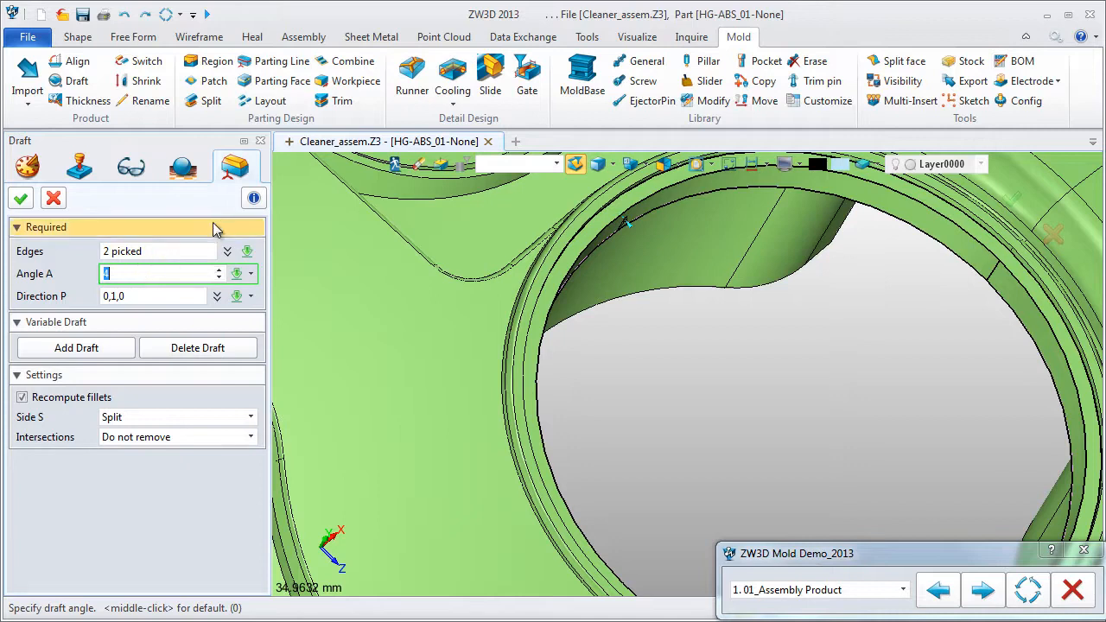
middle_click(670, 378)
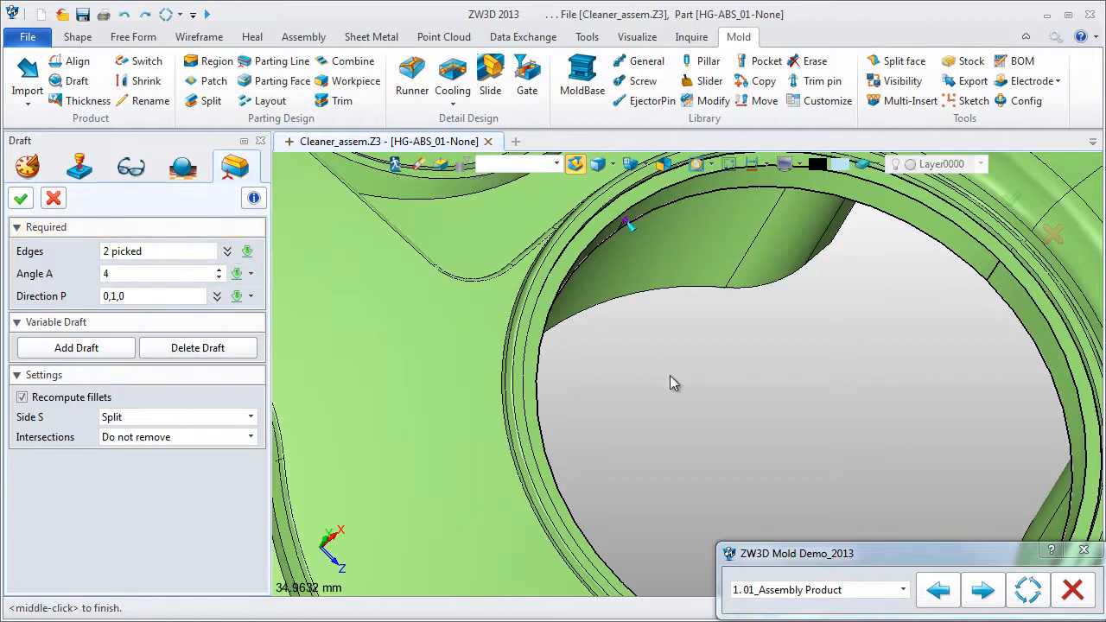
middle_click(671, 378)
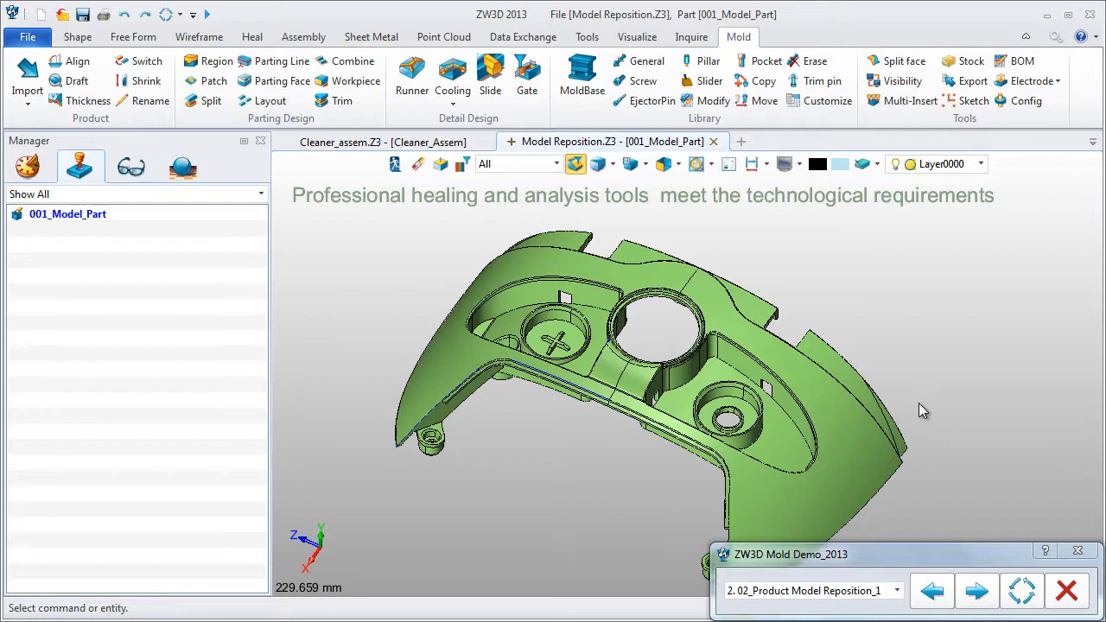
Step: Show the open edges of 001_Model_Part, expand its surface list in the history, and zoom to the first open edge
left_click(252, 39)
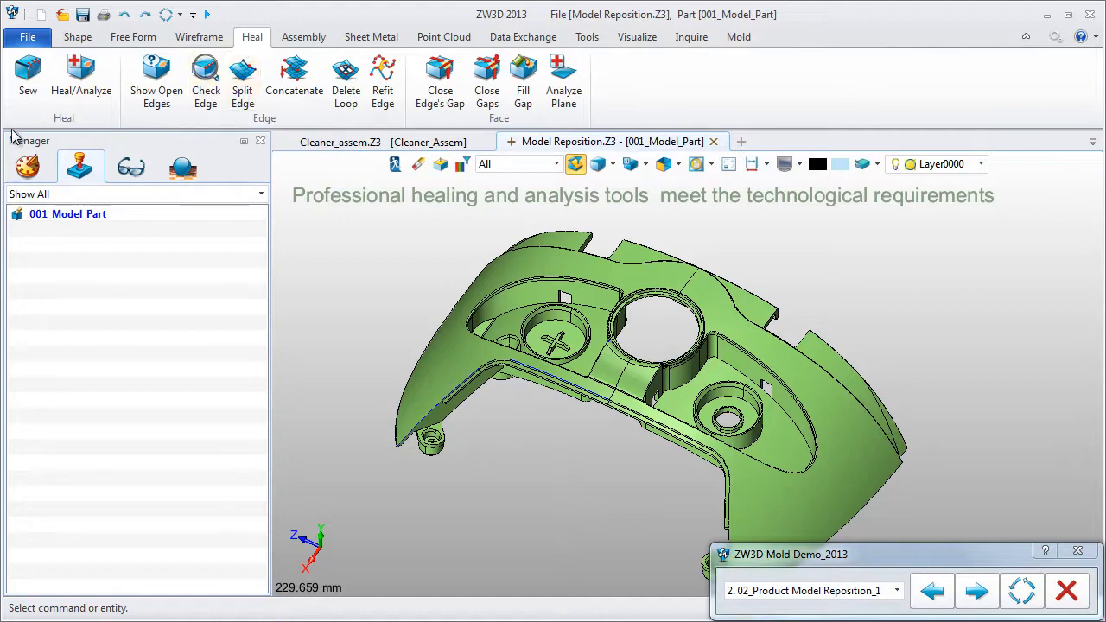
left_click(154, 98)
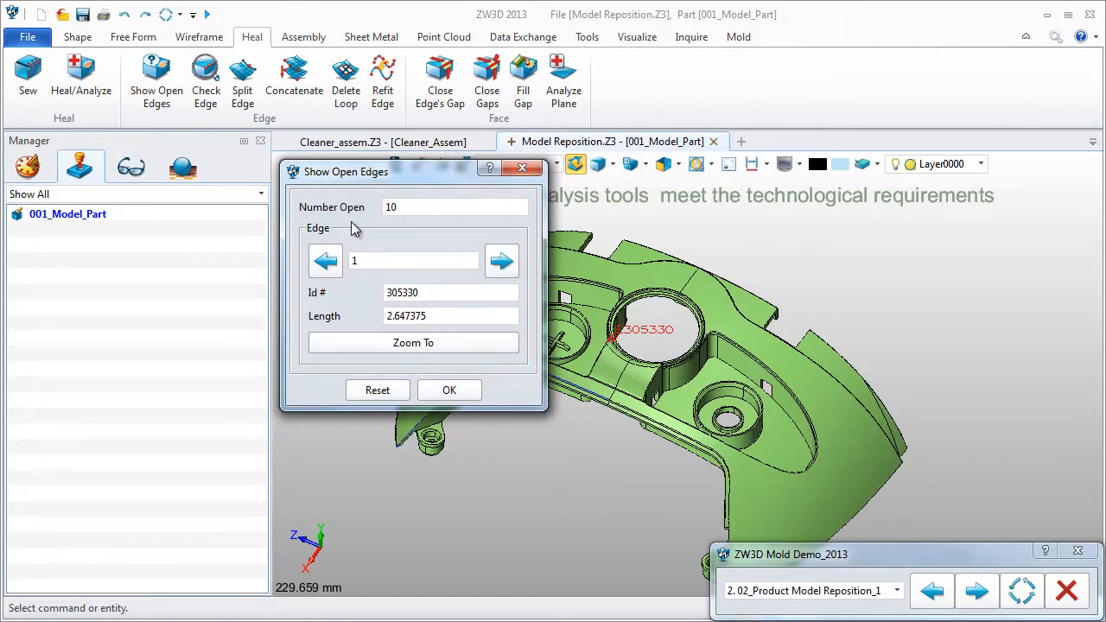
left_click(27, 166)
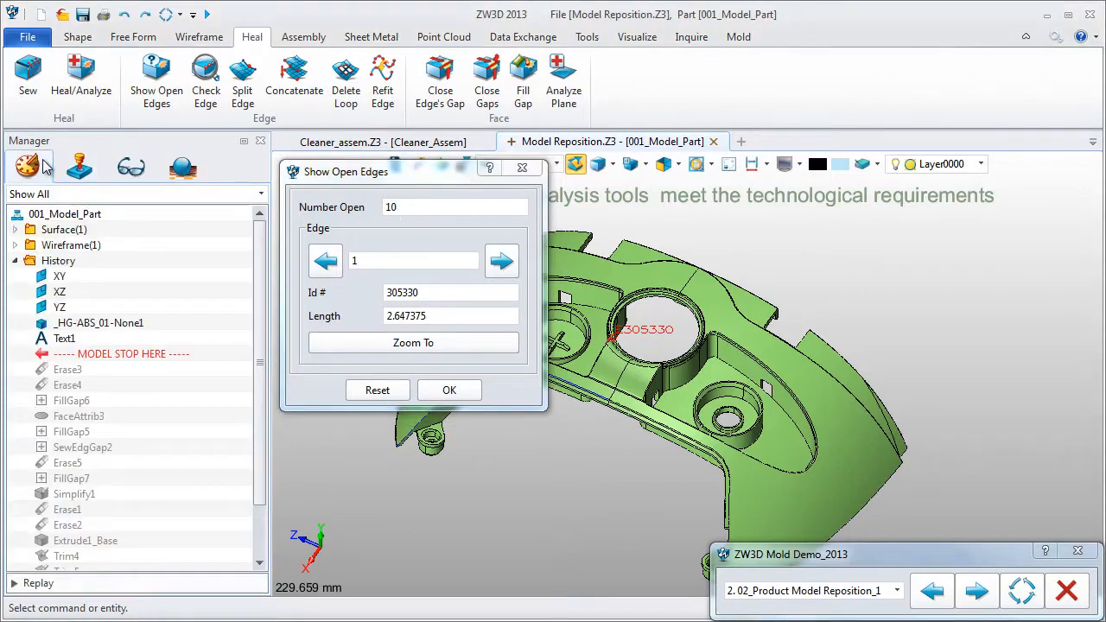
left_click(14, 230)
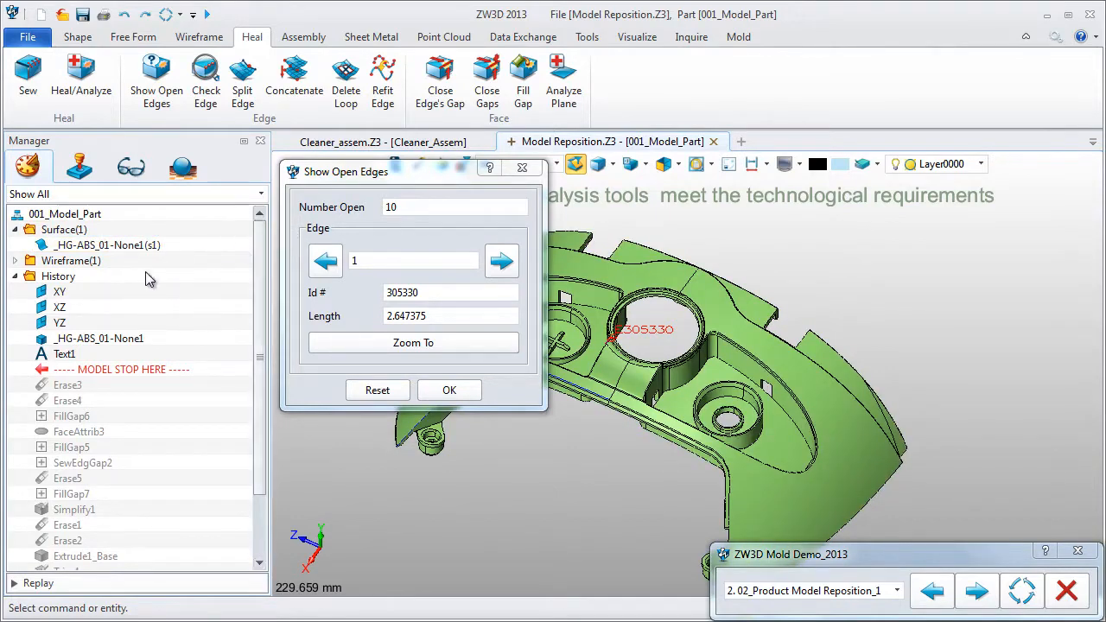
left_click(443, 347)
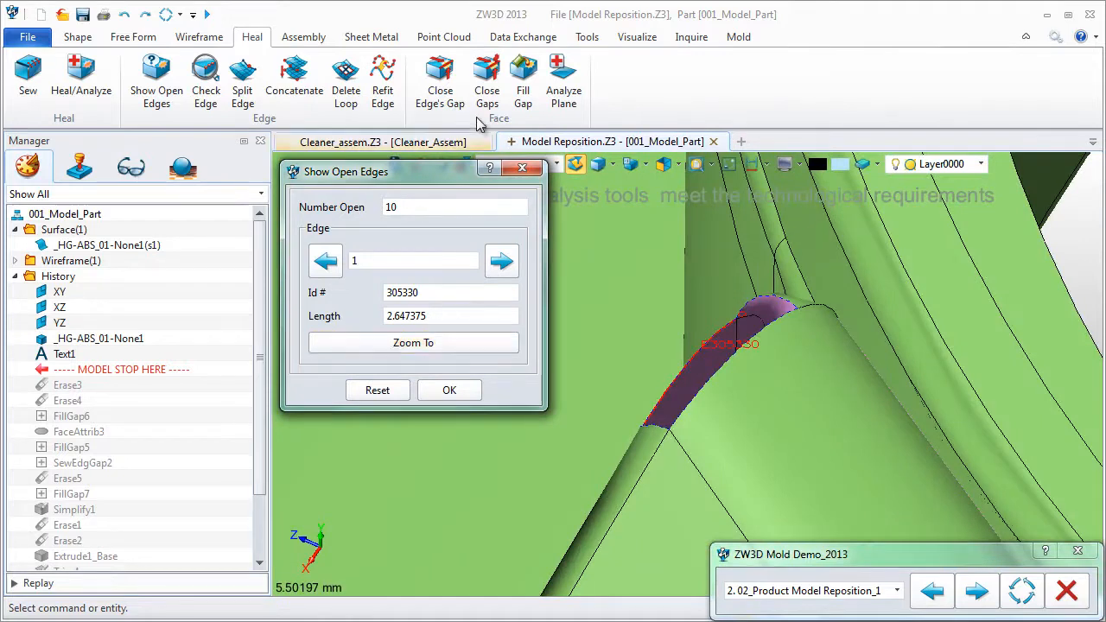
left_click(522, 82)
left_click(679, 364)
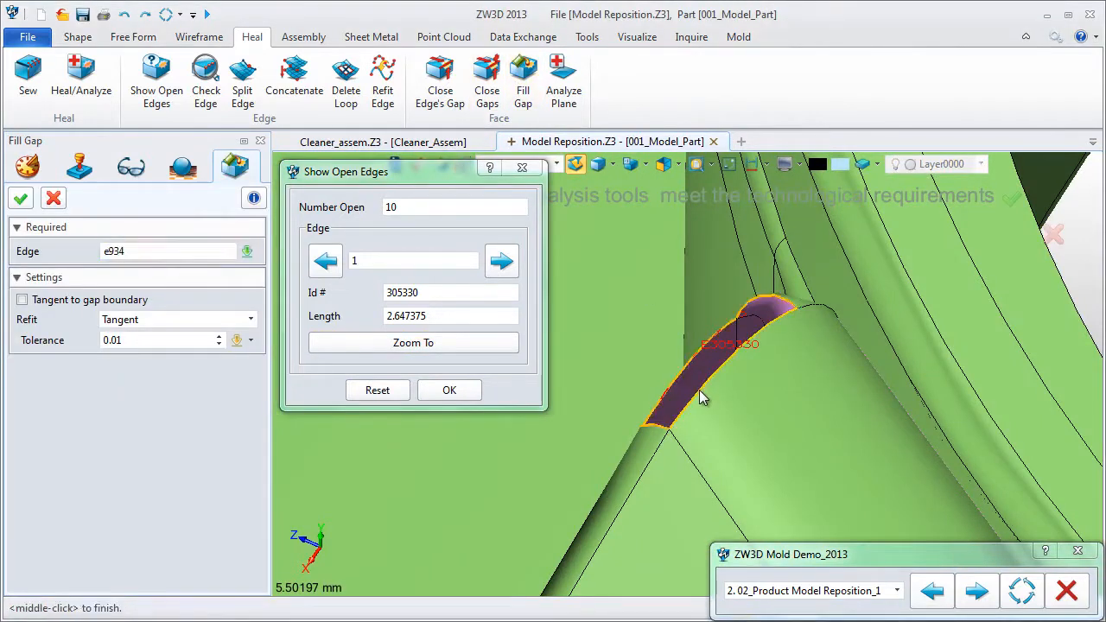
left_click(431, 393)
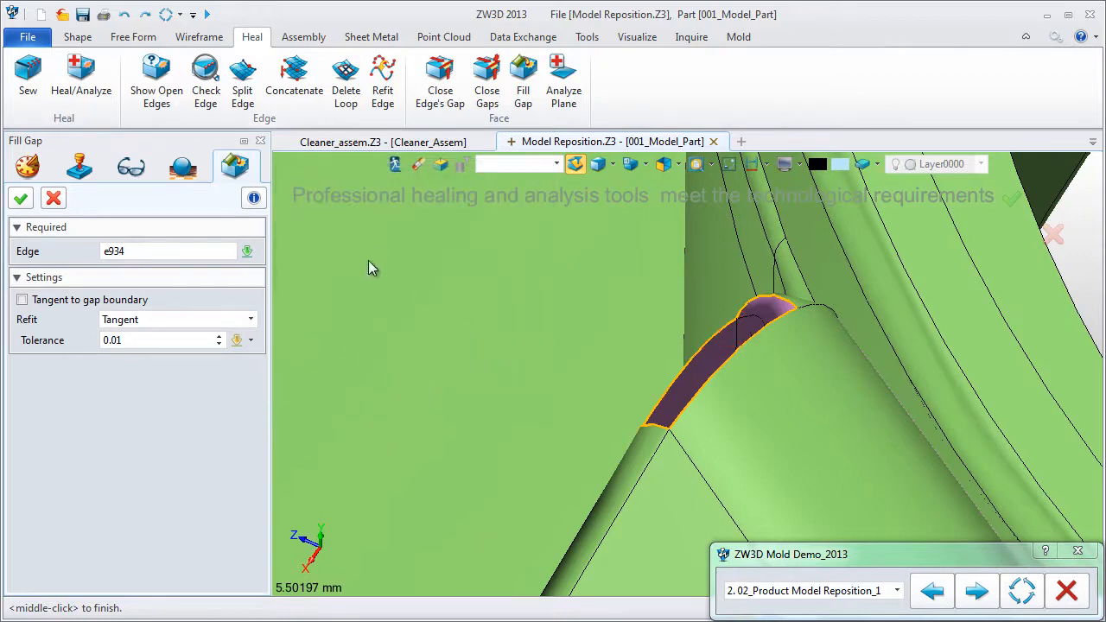
left_click(160, 82)
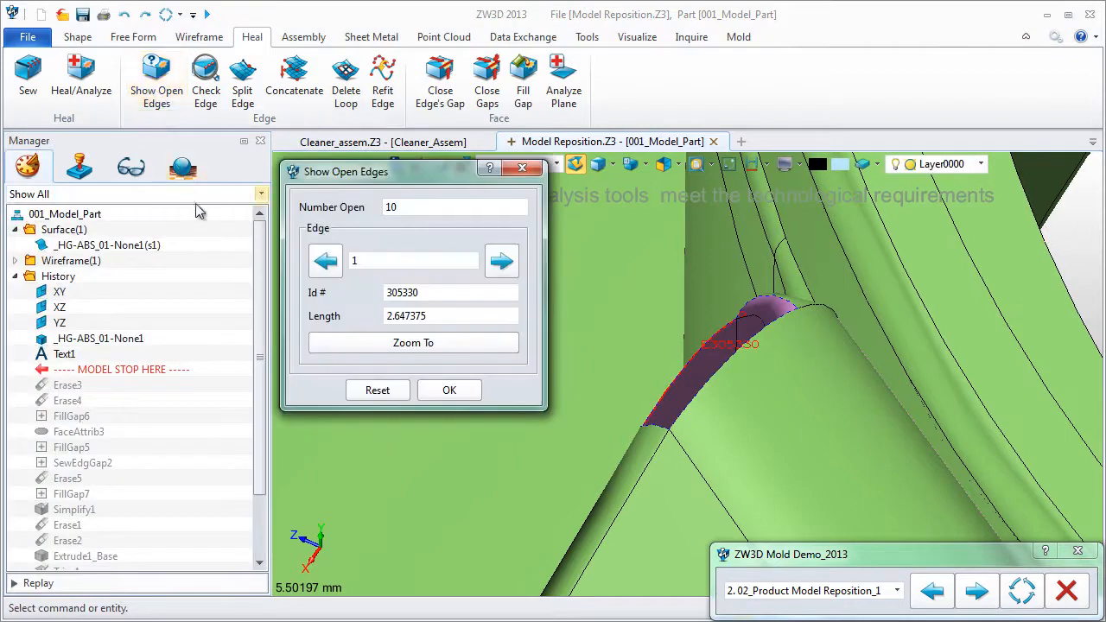
Step: Fill the narrow curved gap at the first open edge with the Fill Gap command
left_click(531, 76)
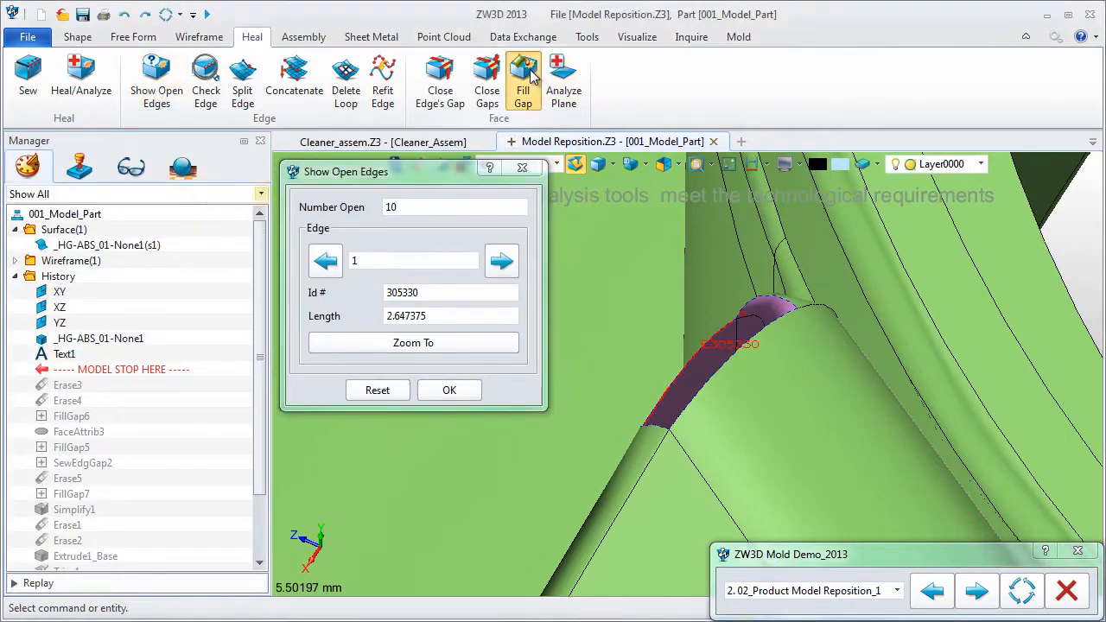
left_click(652, 364)
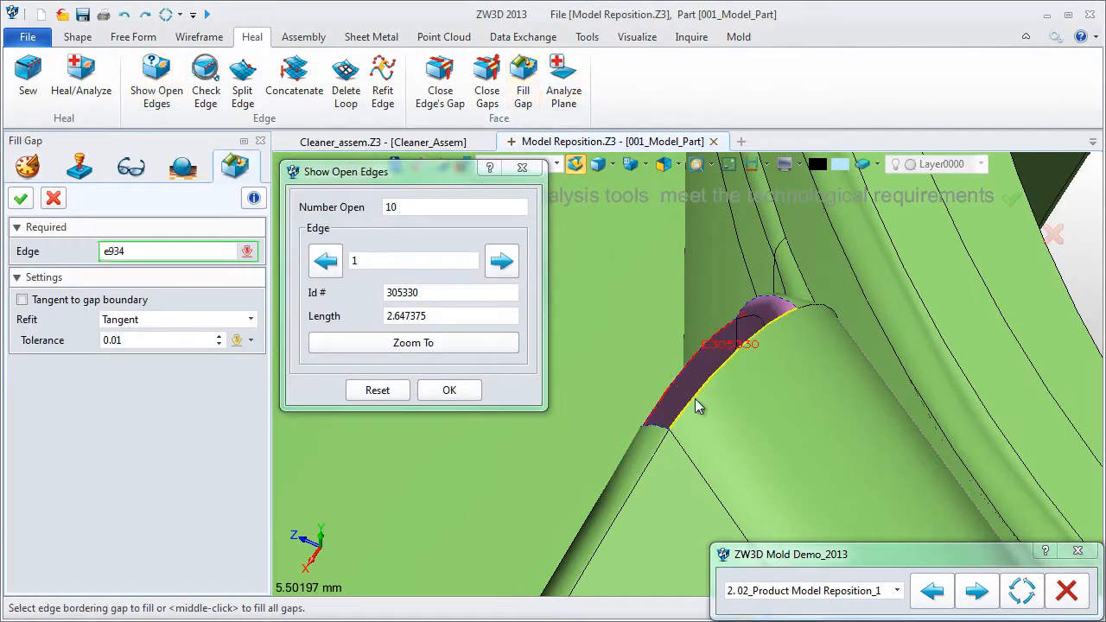
middle_click(639, 344)
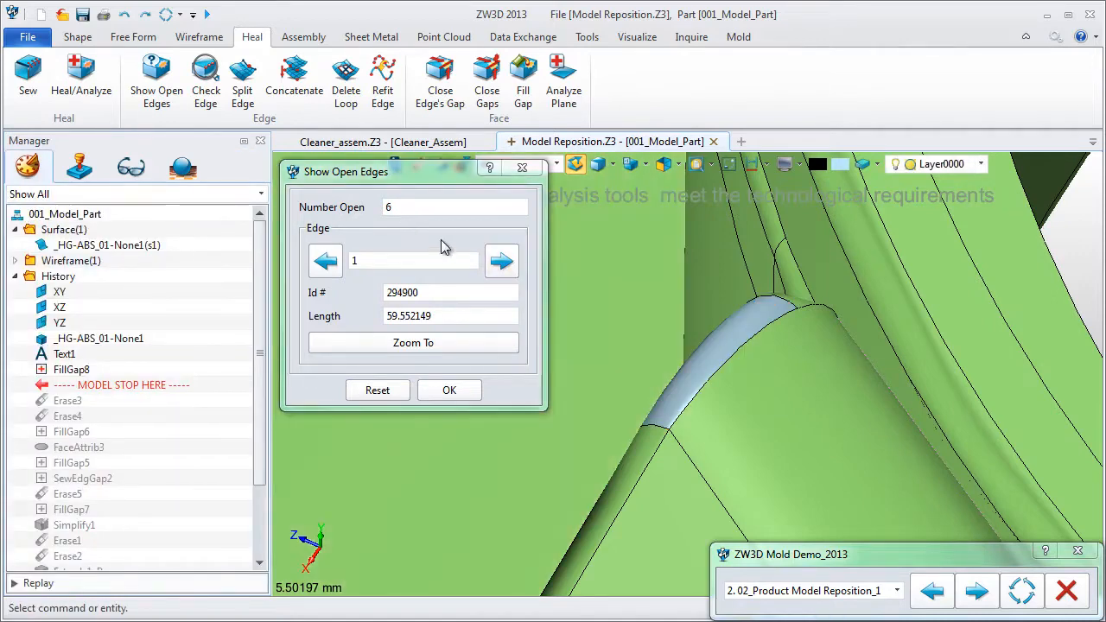
Step: Zoom to open edge 2 on the long front rim and close the gap between its two edges with Close Gaps
left_click(497, 269)
left_click(498, 264)
left_click(439, 346)
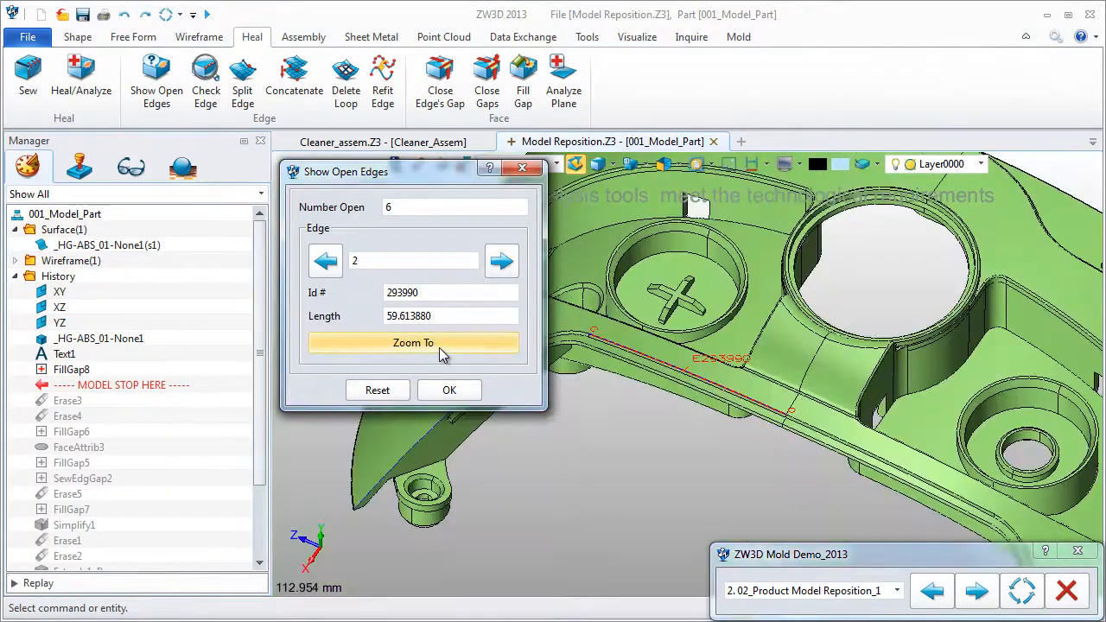
left_click(471, 344)
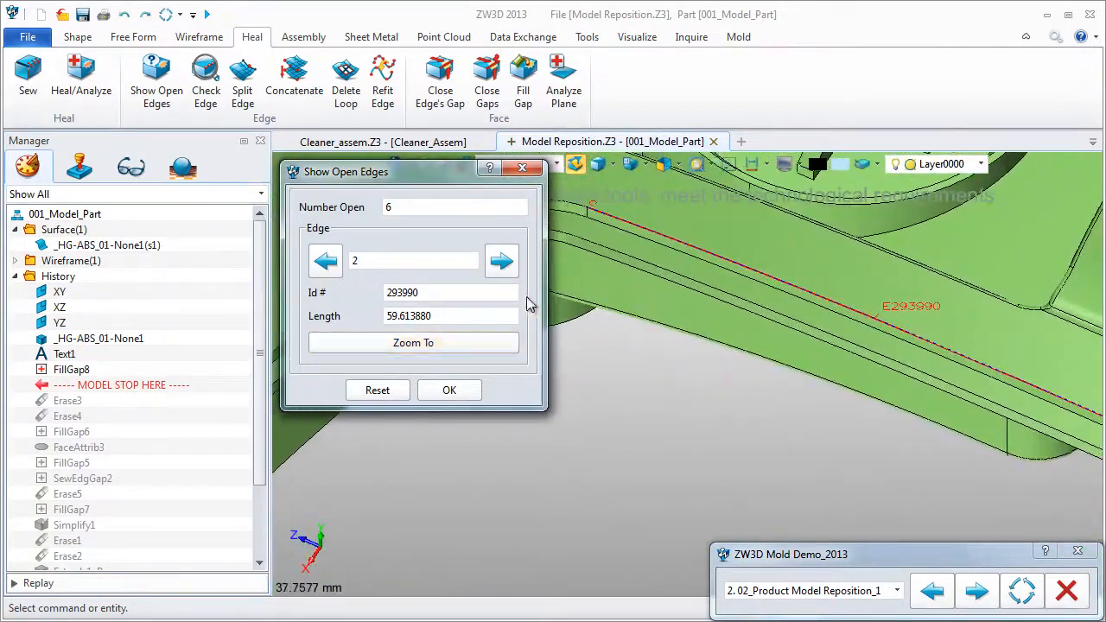
left_click(486, 86)
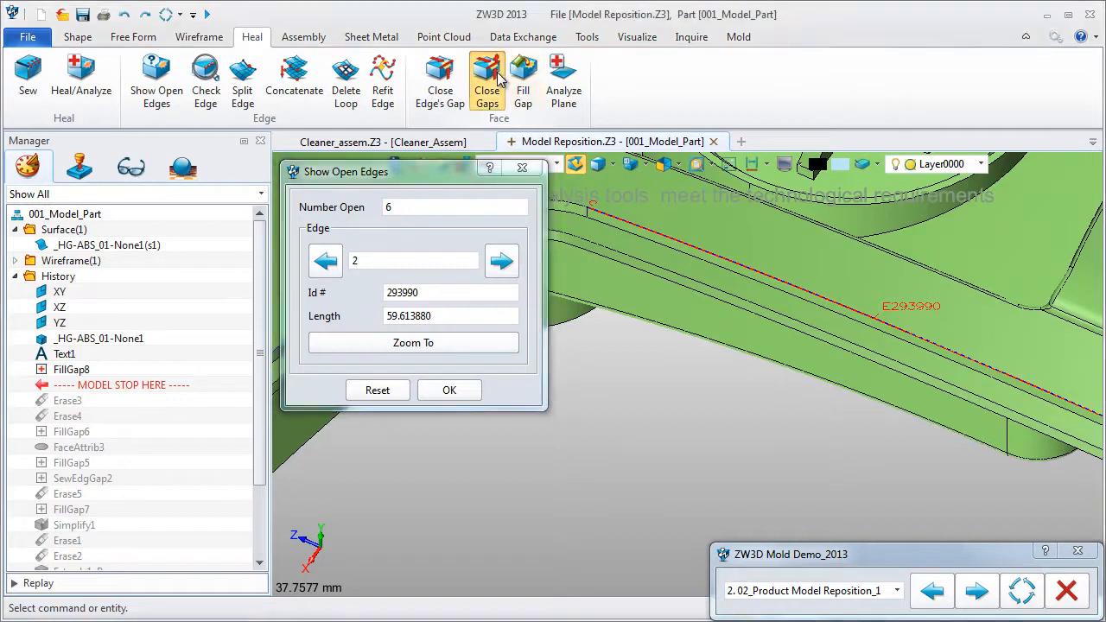
left_click(664, 240)
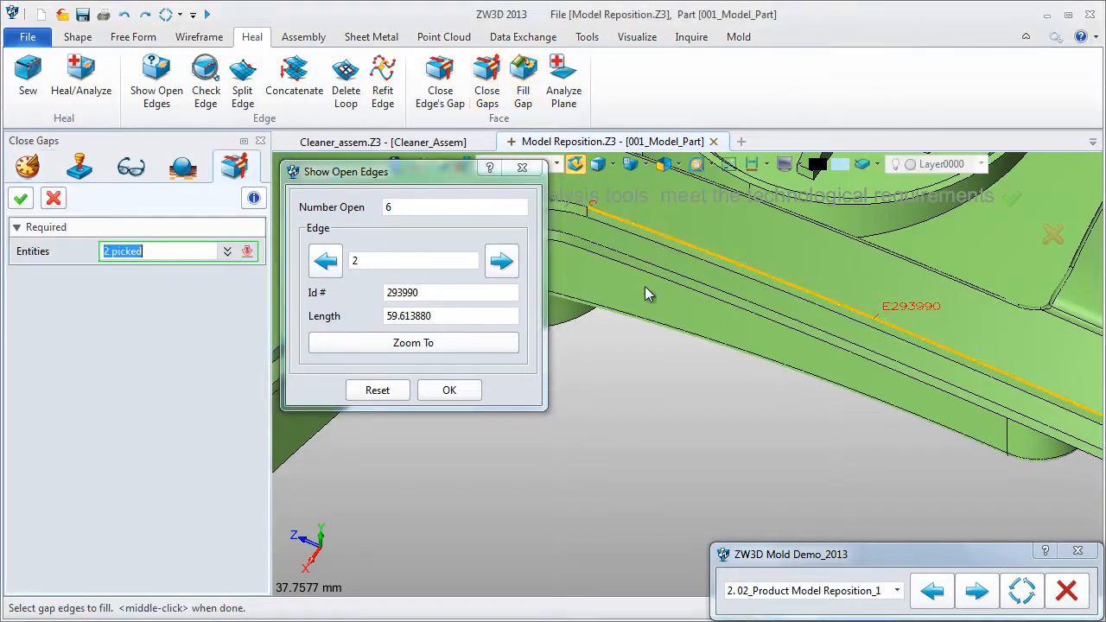
middle_click(652, 389)
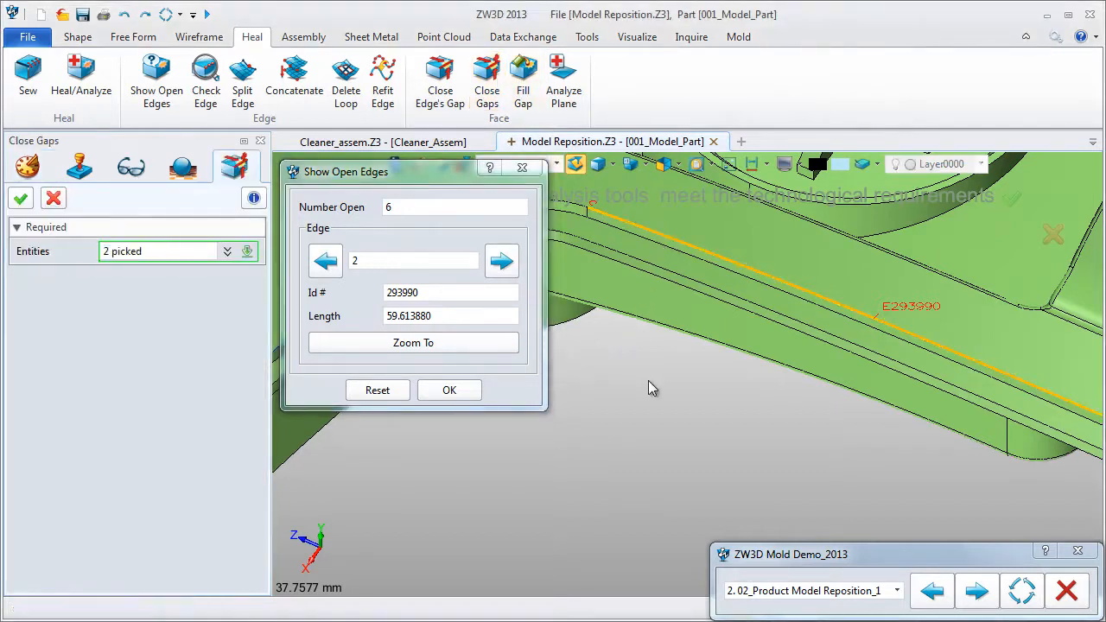
Step: Close the gap at the remaining open edges along the cover's pointed end with Close Gaps, and expand the part's solid list
left_click(501, 262)
left_click(481, 342)
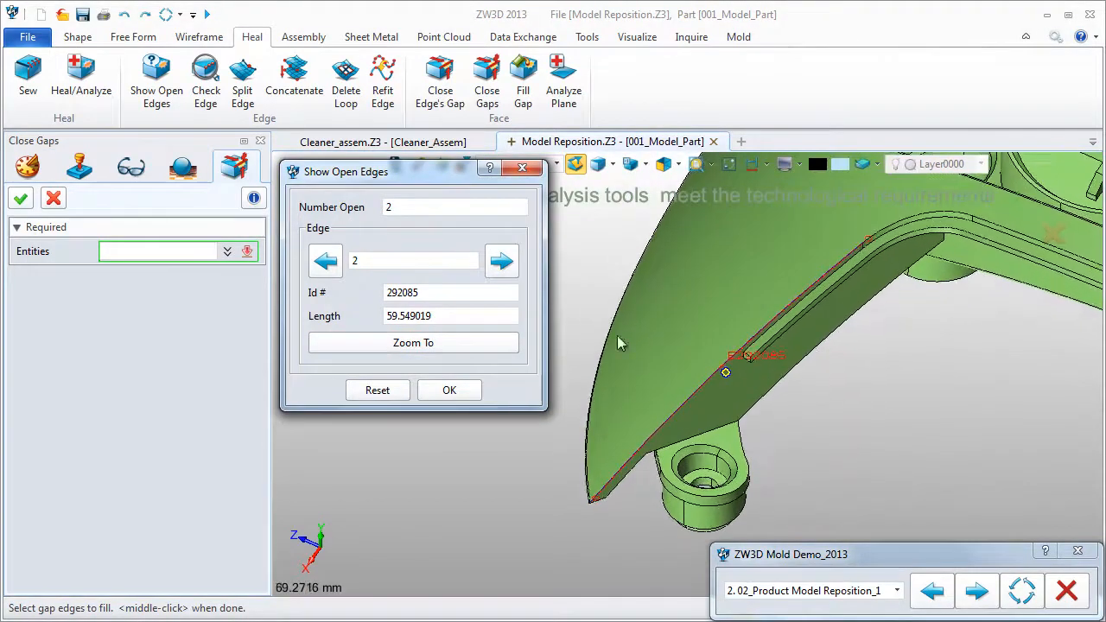
left_click(697, 385)
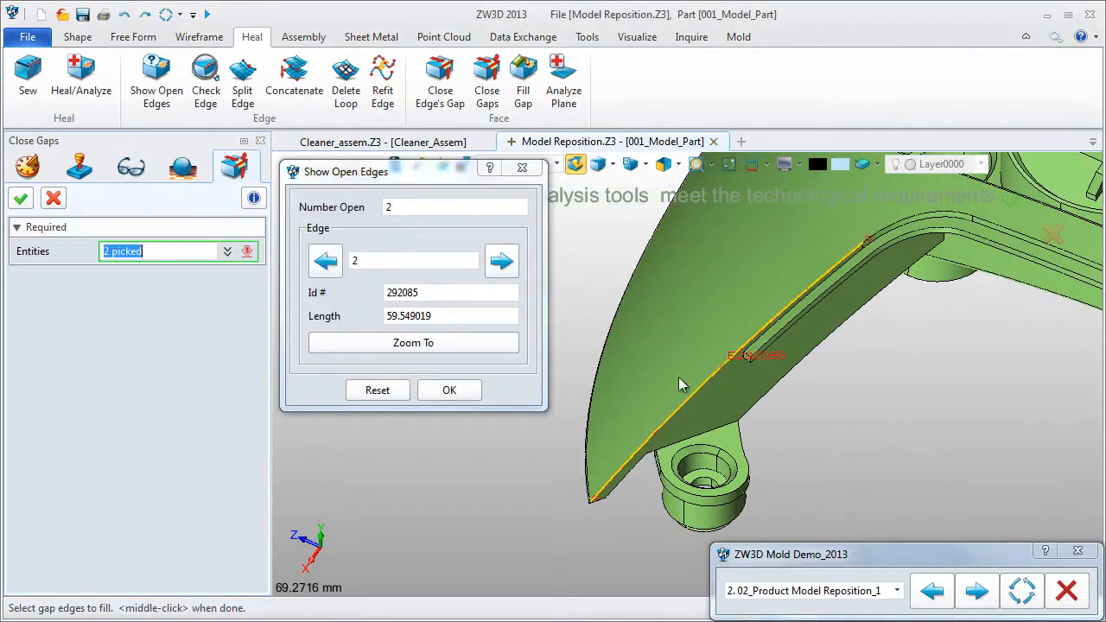
middle_click(622, 344)
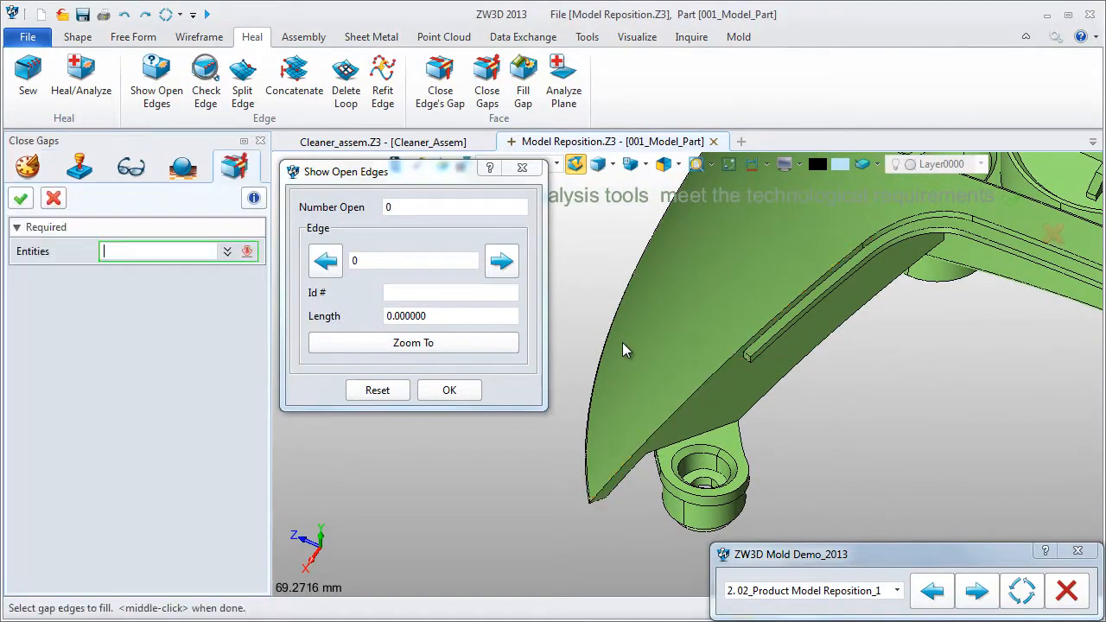
middle_click(575, 321)
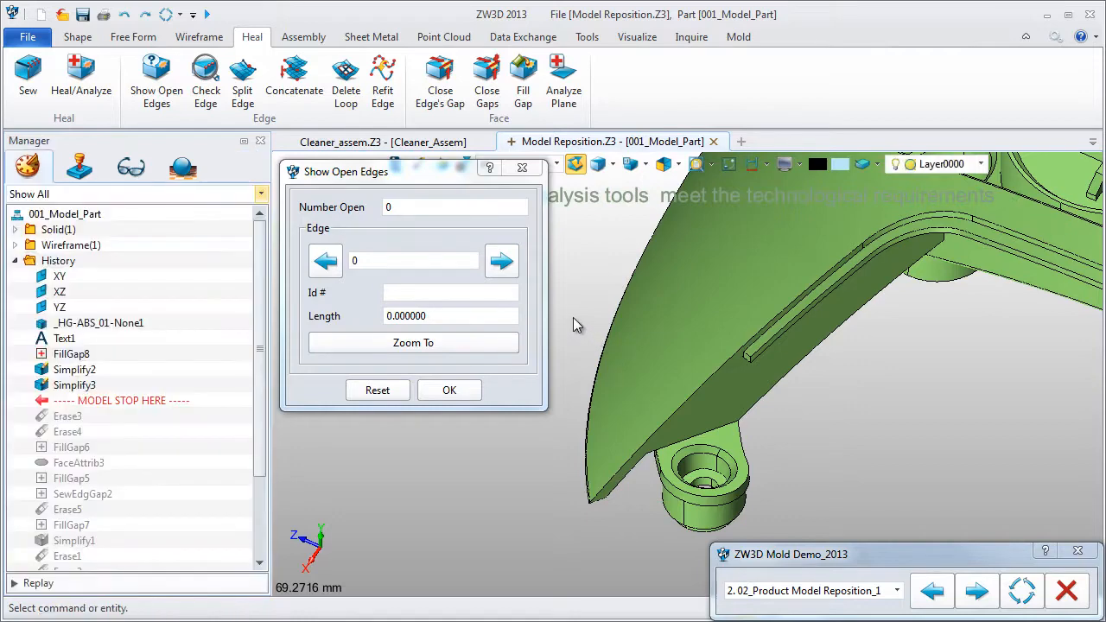
left_click(15, 230)
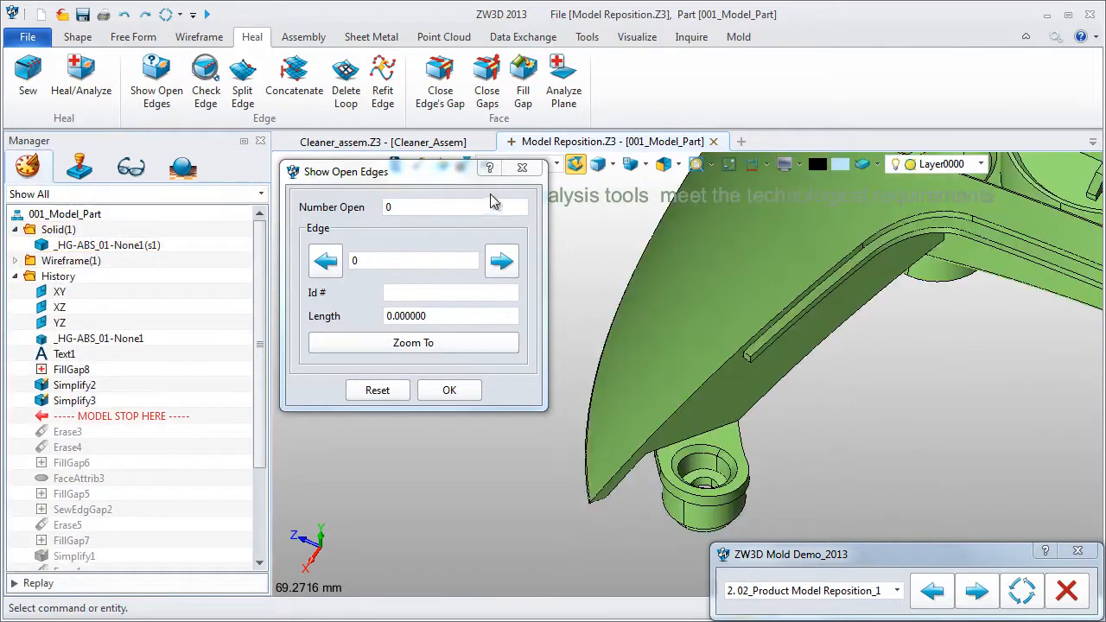
left_click(521, 168)
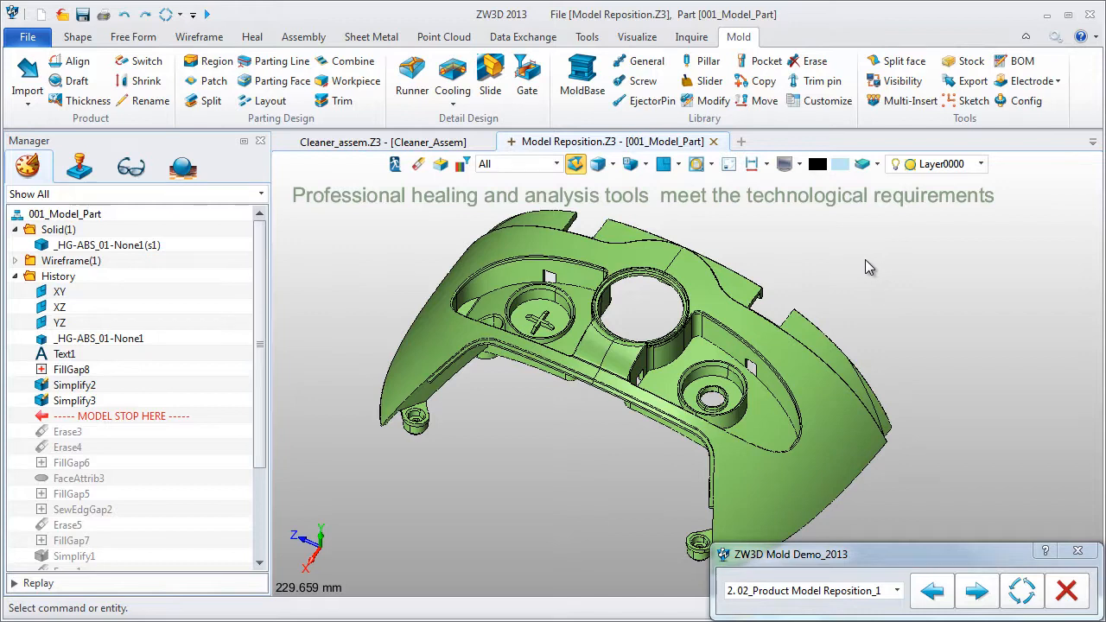
Step: Start a draft analysis of the part's faces along the 0,1,0 direction
left_click(77, 81)
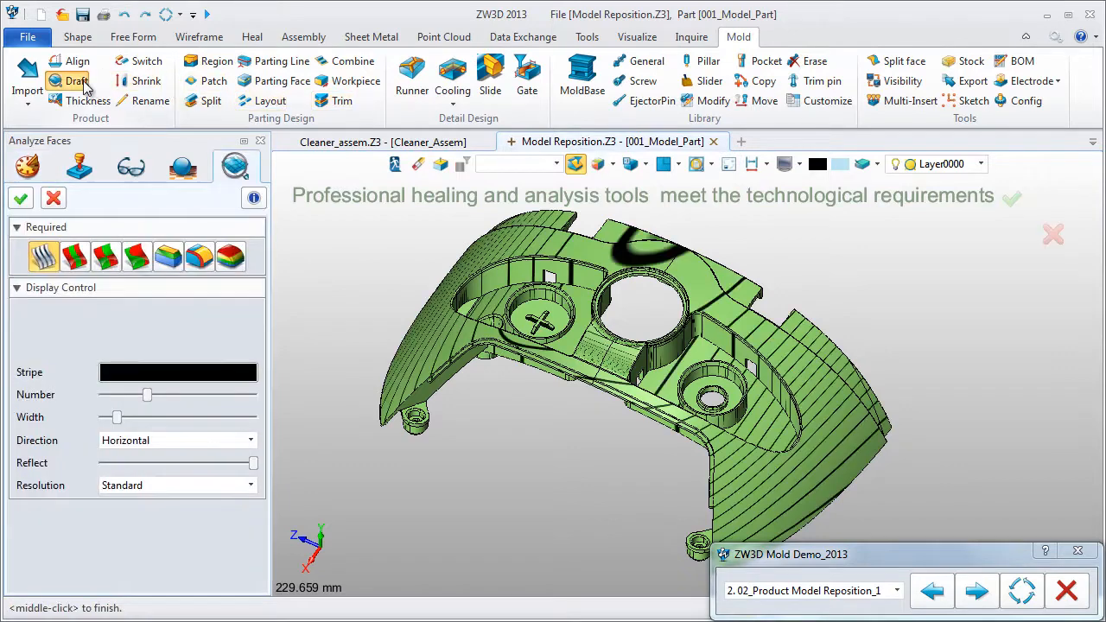
right_click(351, 253)
left_click(387, 286)
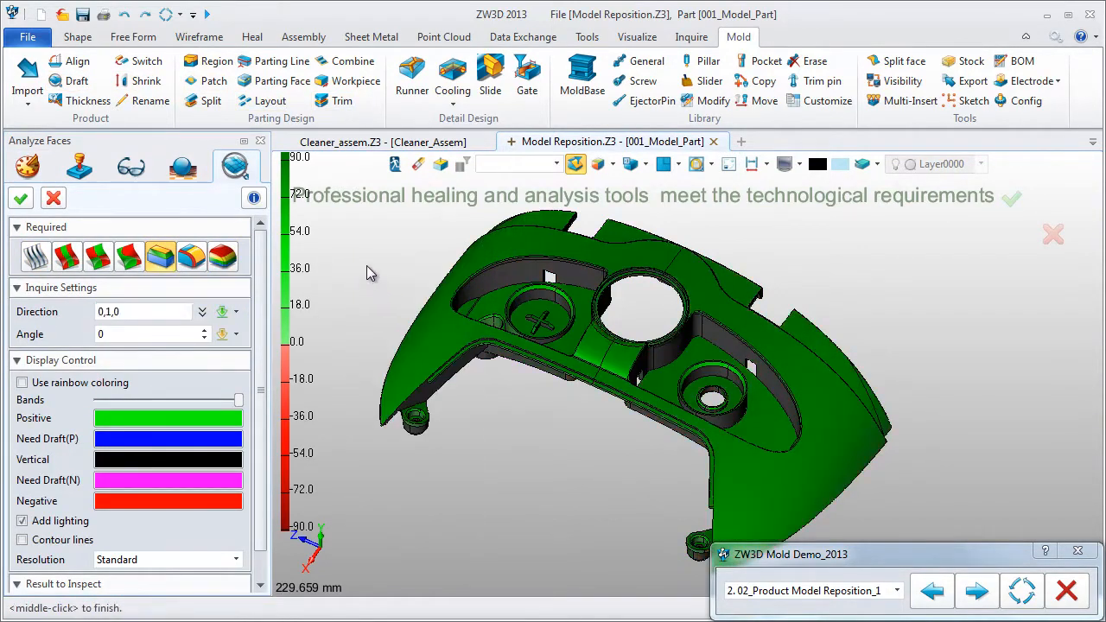
Step: Compare the draft analysis with other angles and rainbow coloring, then restore standard coloring and an angle of 0
left_click(139, 333)
type("12")
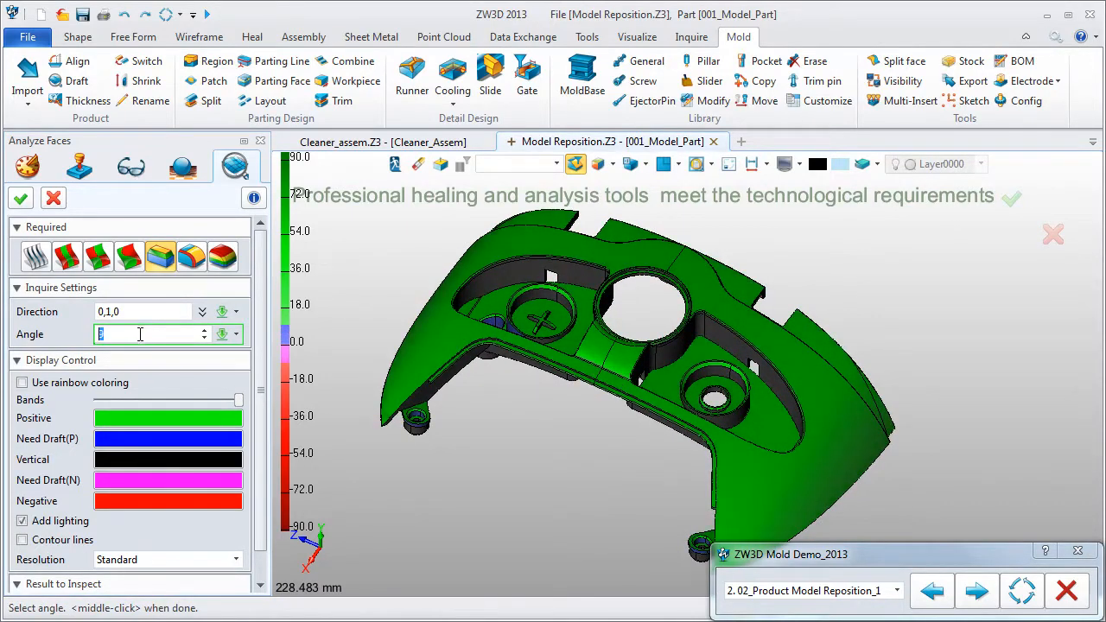
key("Return")
left_click(22, 382)
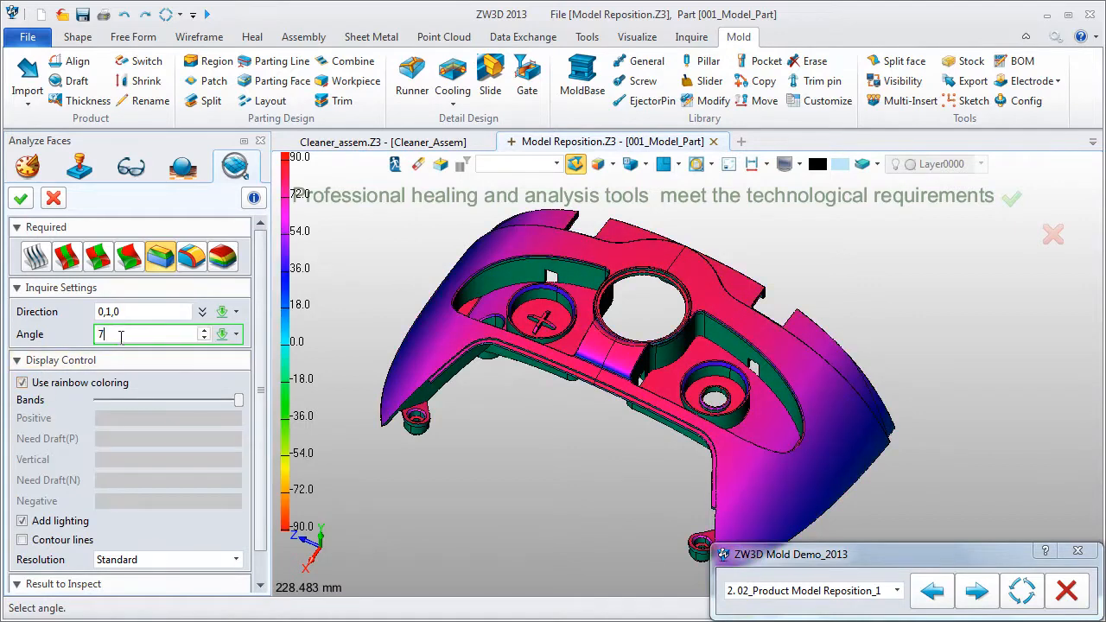
left_click(62, 383)
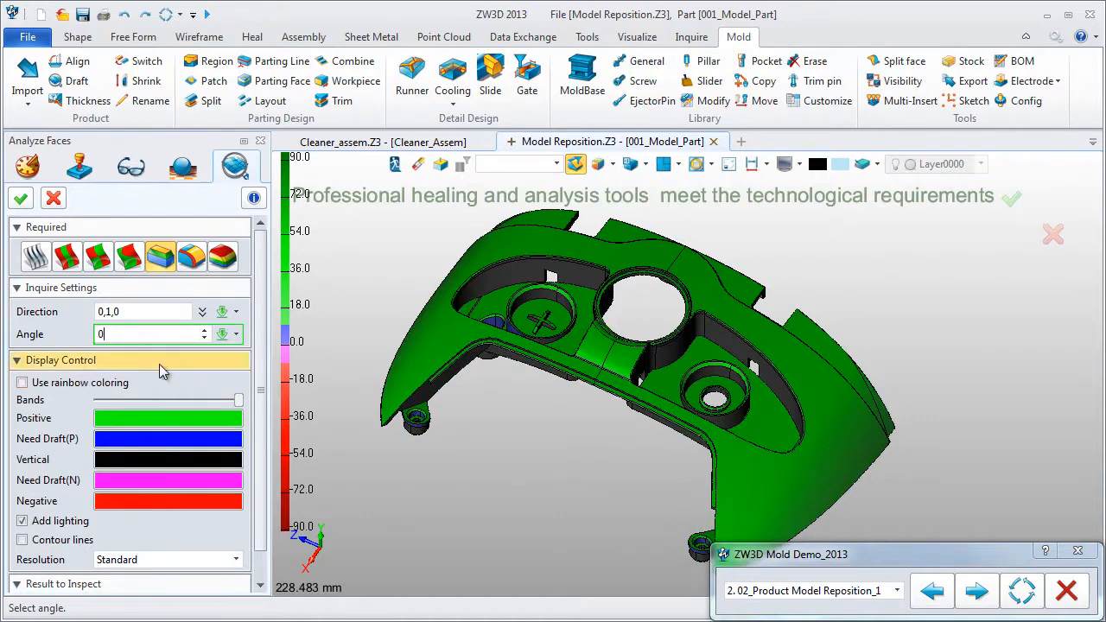
Step: Examine the draft colors on the cover's outer side and underside, browse the angles at points on the inner faces, and finish the analysis
scroll(499, 318, "up", 3)
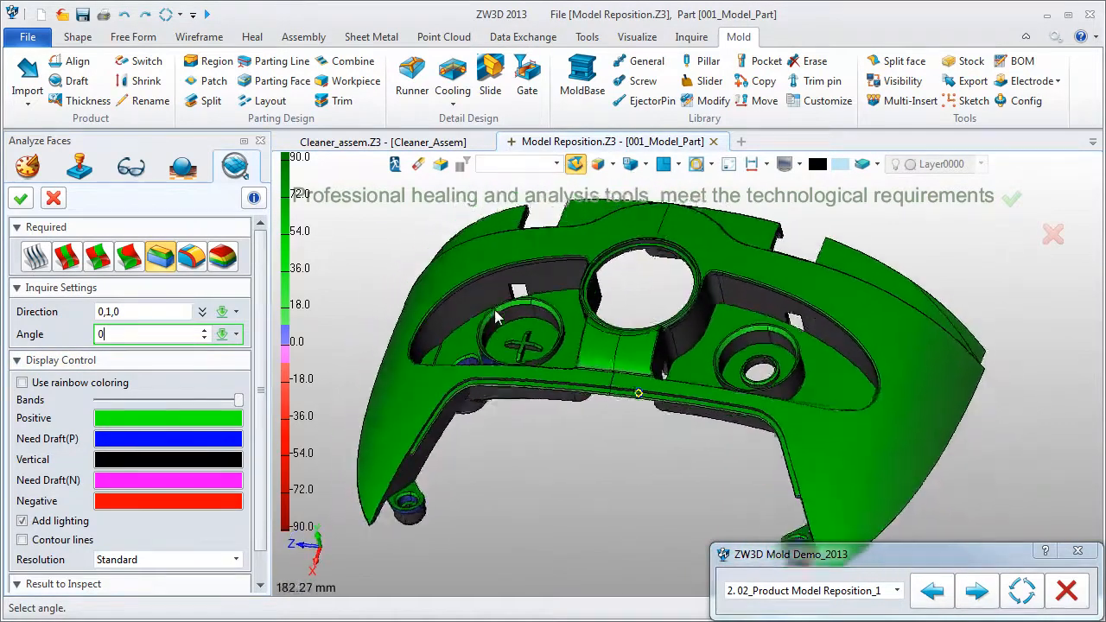
scroll(498, 317, "up", 4)
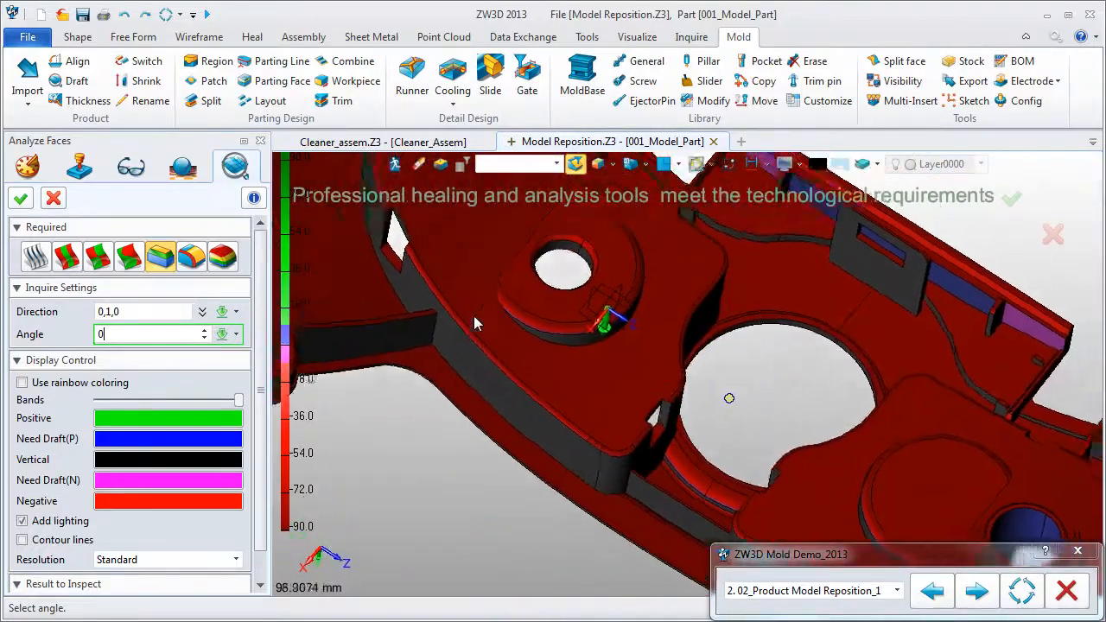
left_click(200, 313)
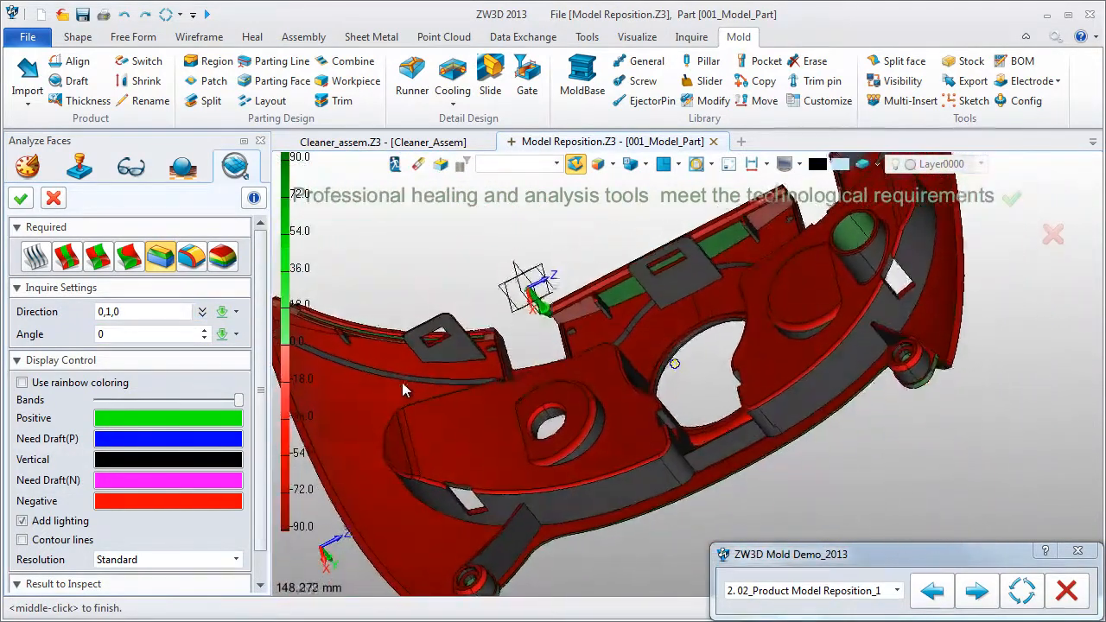
scroll(222, 539, "down", 1)
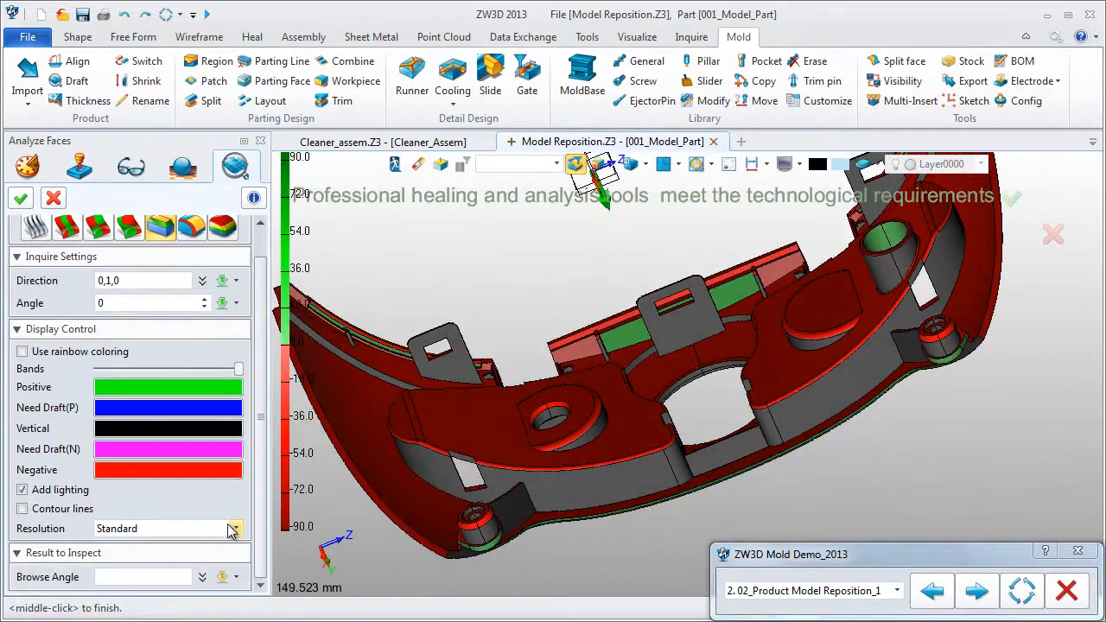
left_click(143, 577)
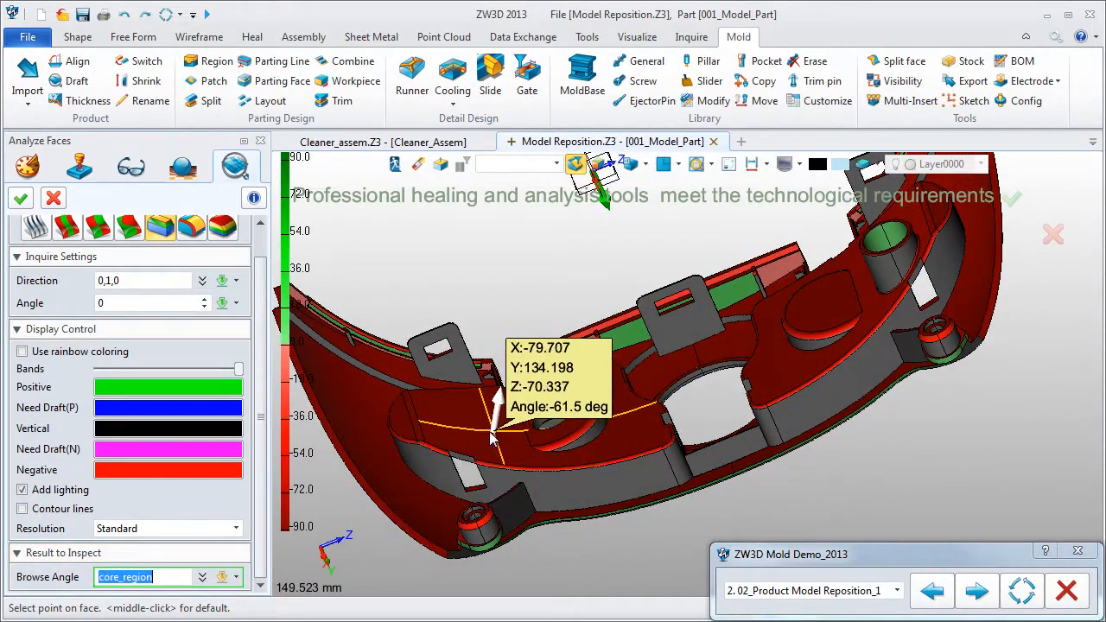
scroll(490, 434, "up", 3)
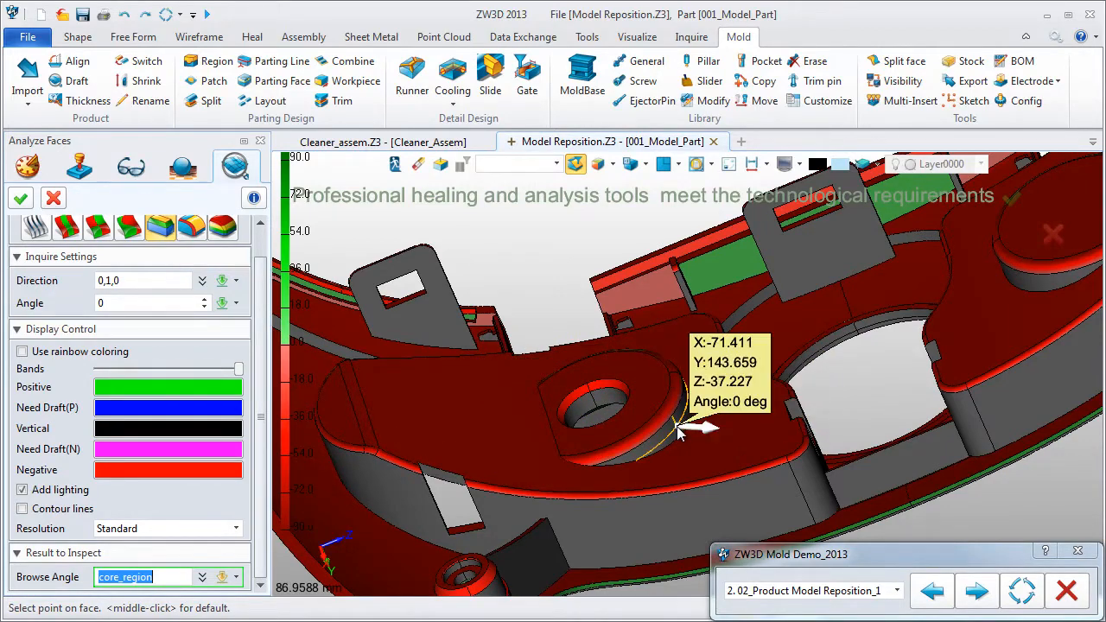
scroll(678, 435, "down", 5)
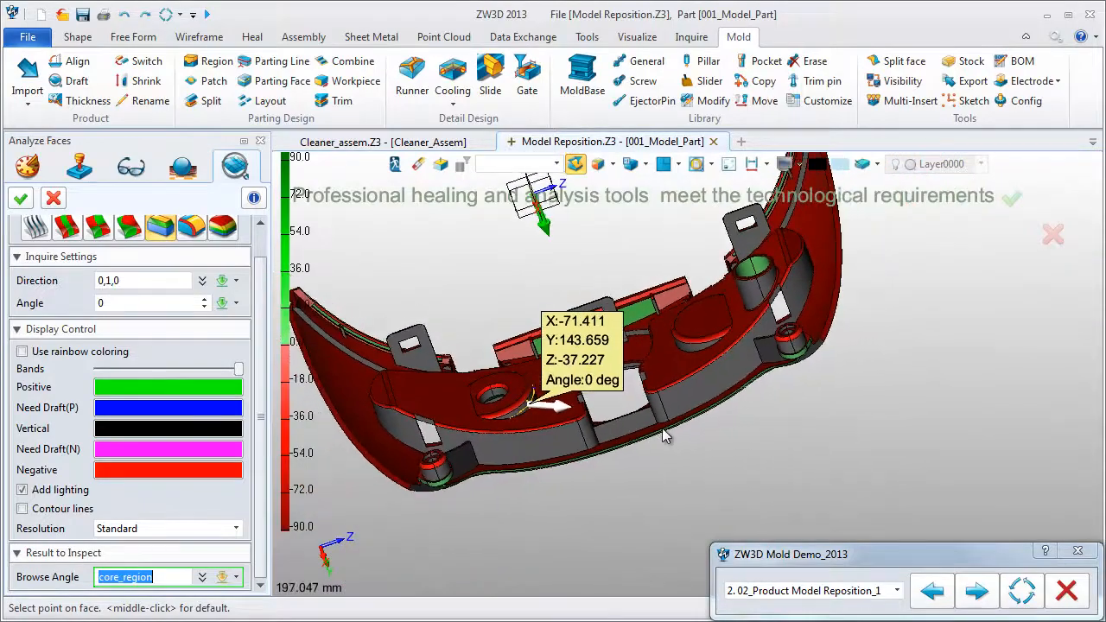
middle_click(493, 358)
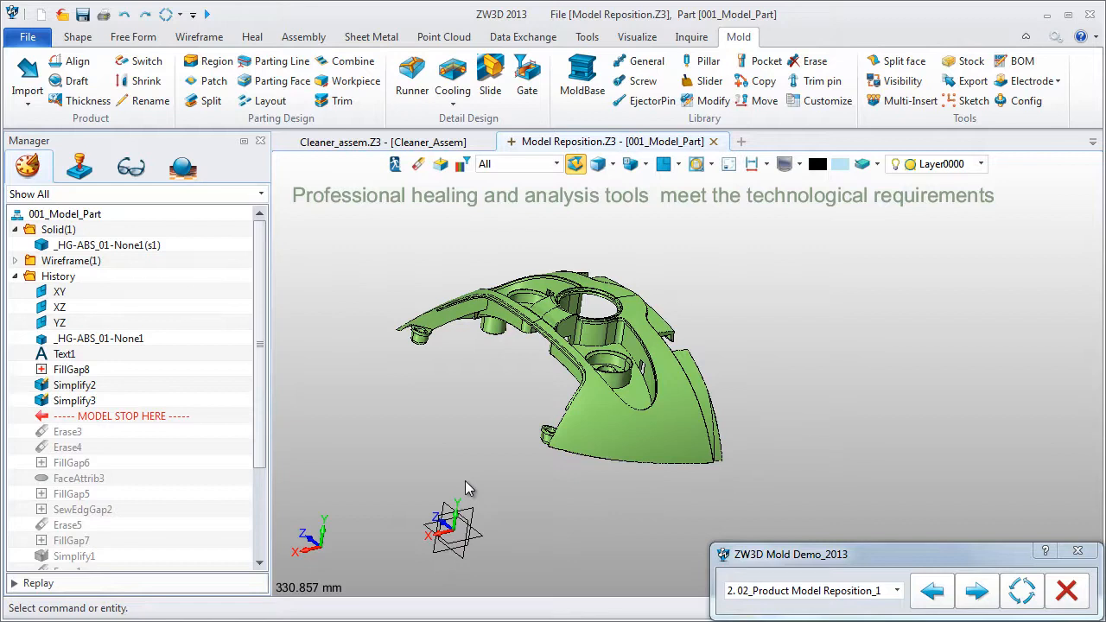
Step: Start aligning the cover solid for the mold with parting direction 0,1,0 and side parting direction 1,0,0
left_click(89, 68)
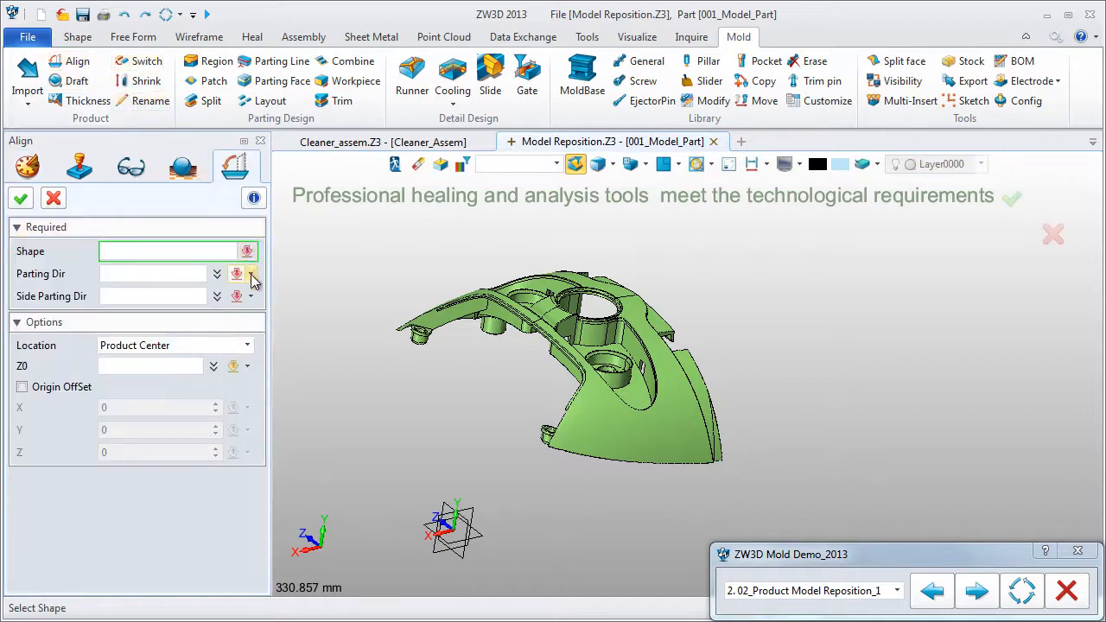
left_click(458, 321)
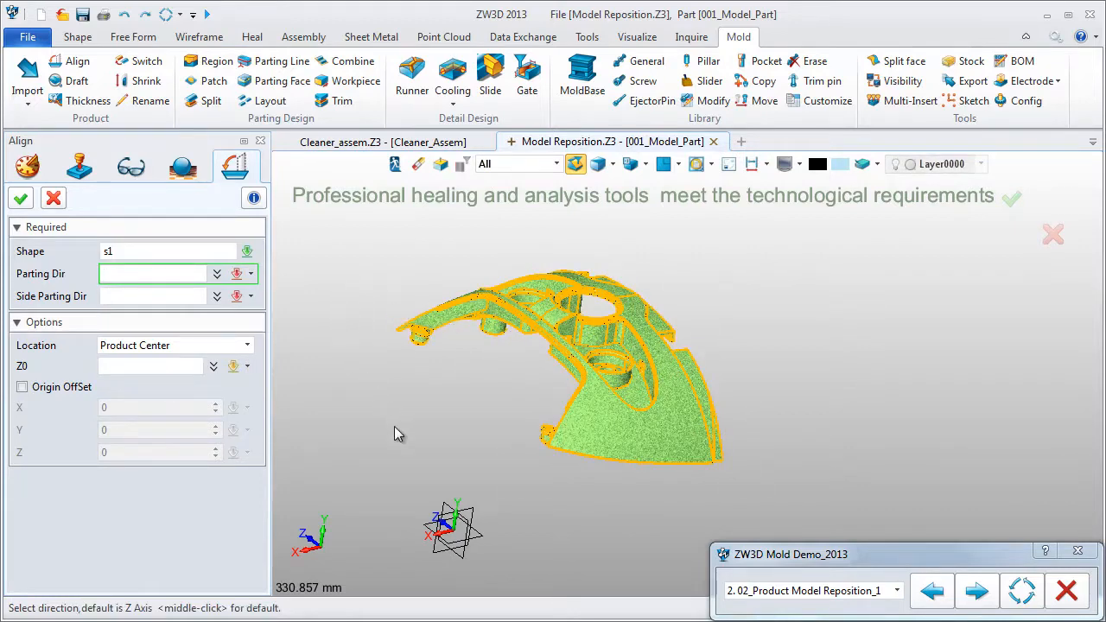
left_click(449, 513)
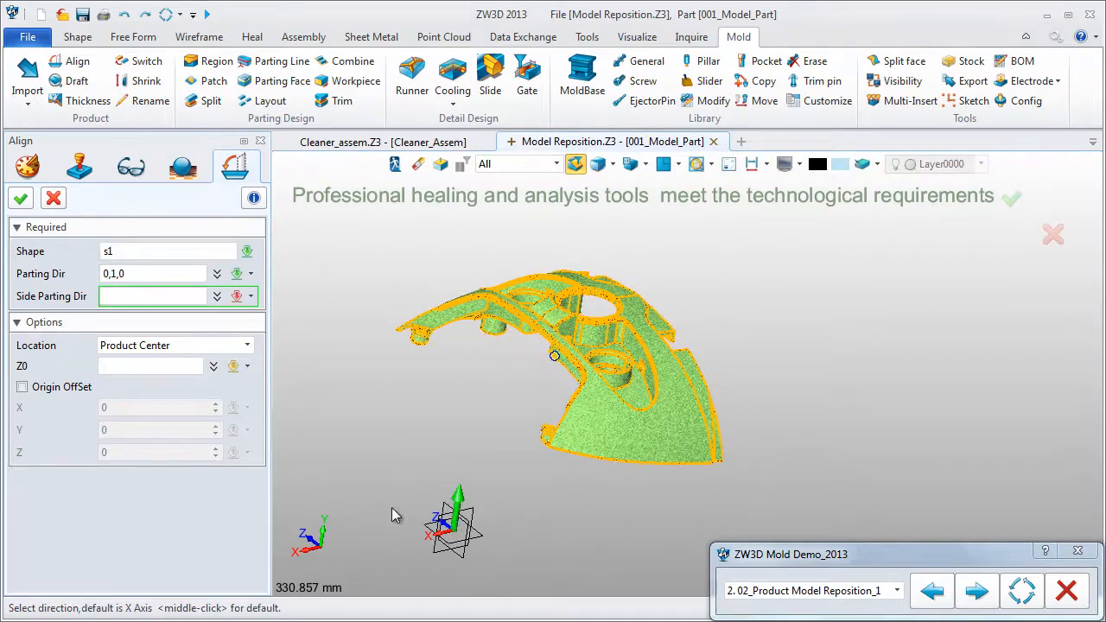
left_click(470, 540)
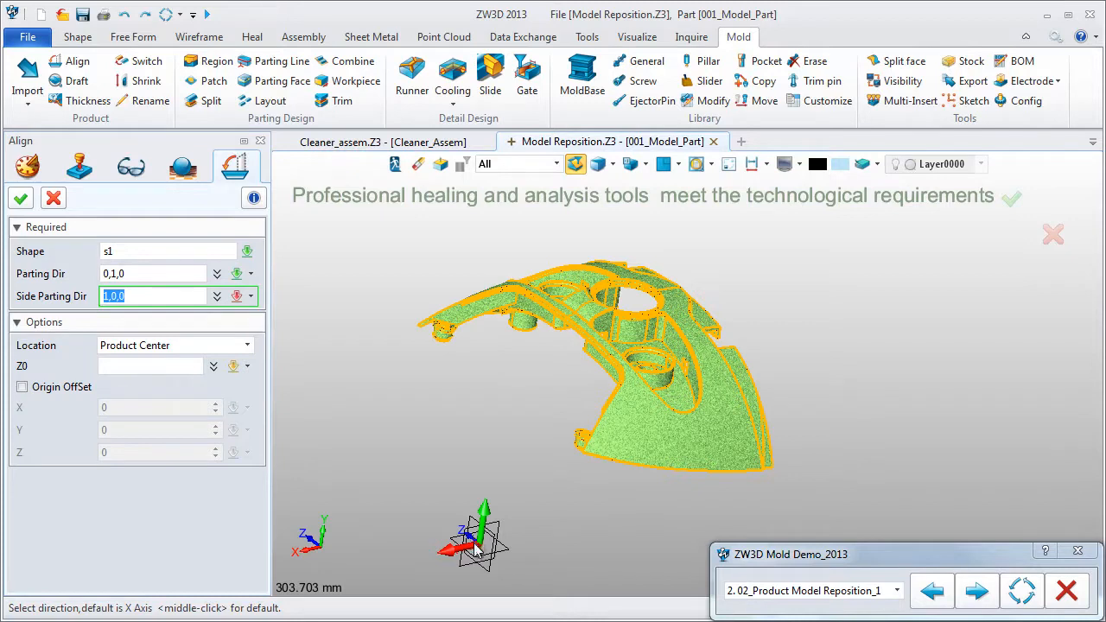
middle_click(474, 542)
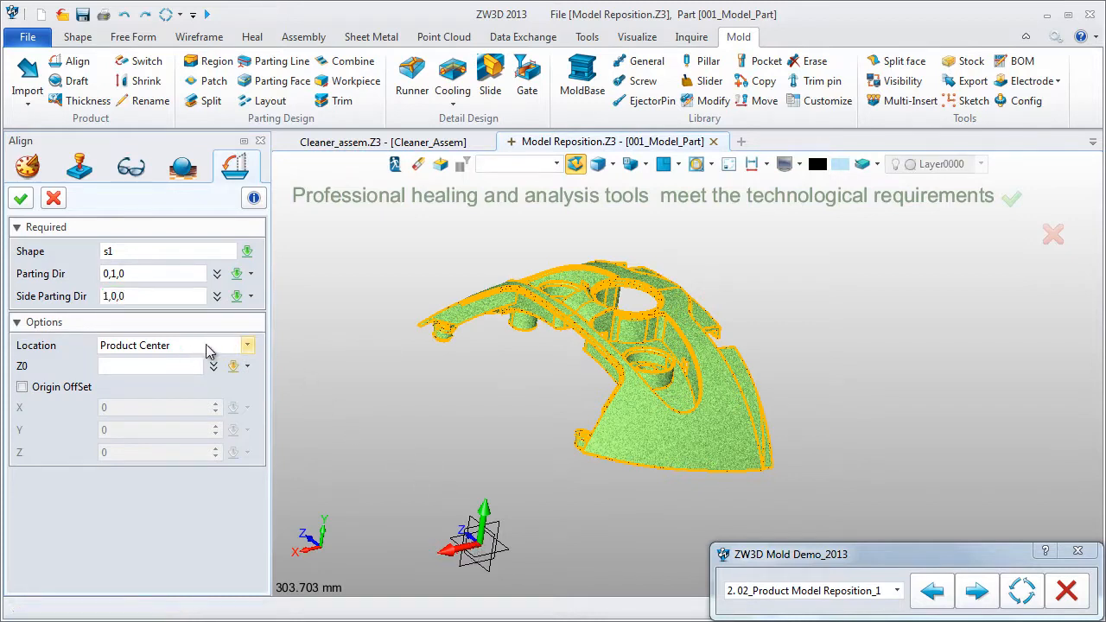
Step: Keep the alignment location at Product Center, set parting height Z0 to the front rim's middle point at -45.8197,164.035,0, and apply the alignment
left_click(207, 348)
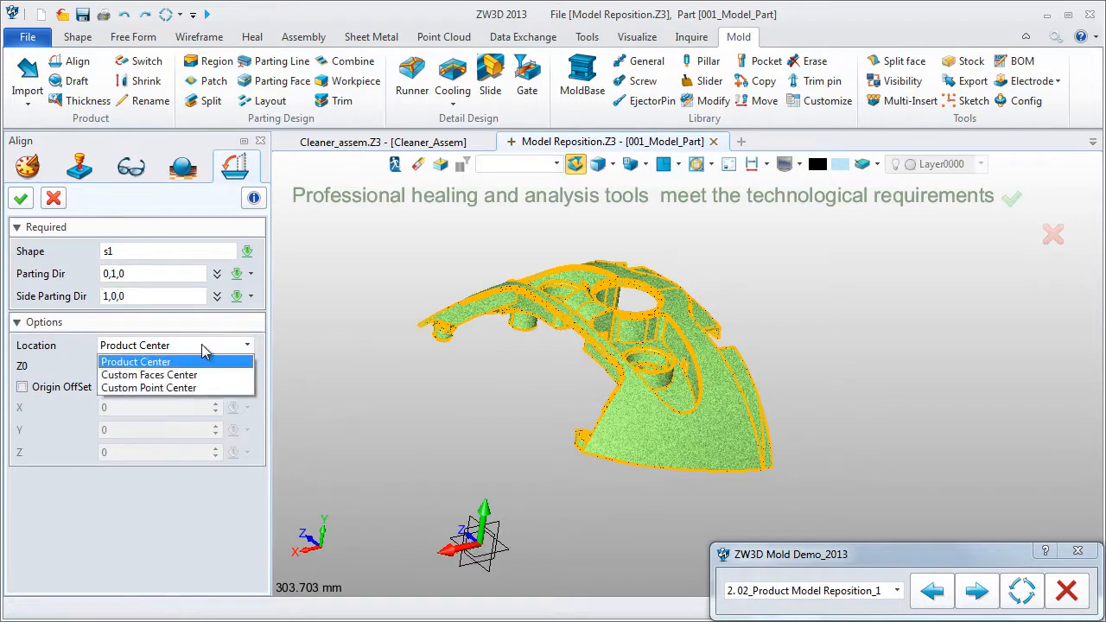
left_click(201, 350)
left_click(179, 365)
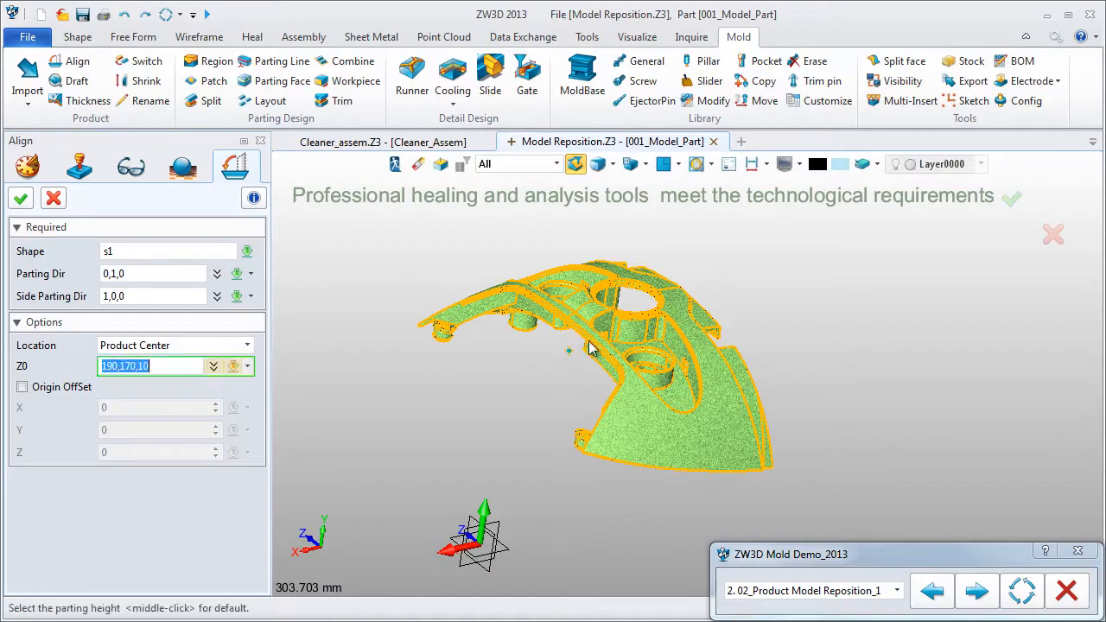
scroll(612, 330, "up", 1)
scroll(611, 330, "up", 6)
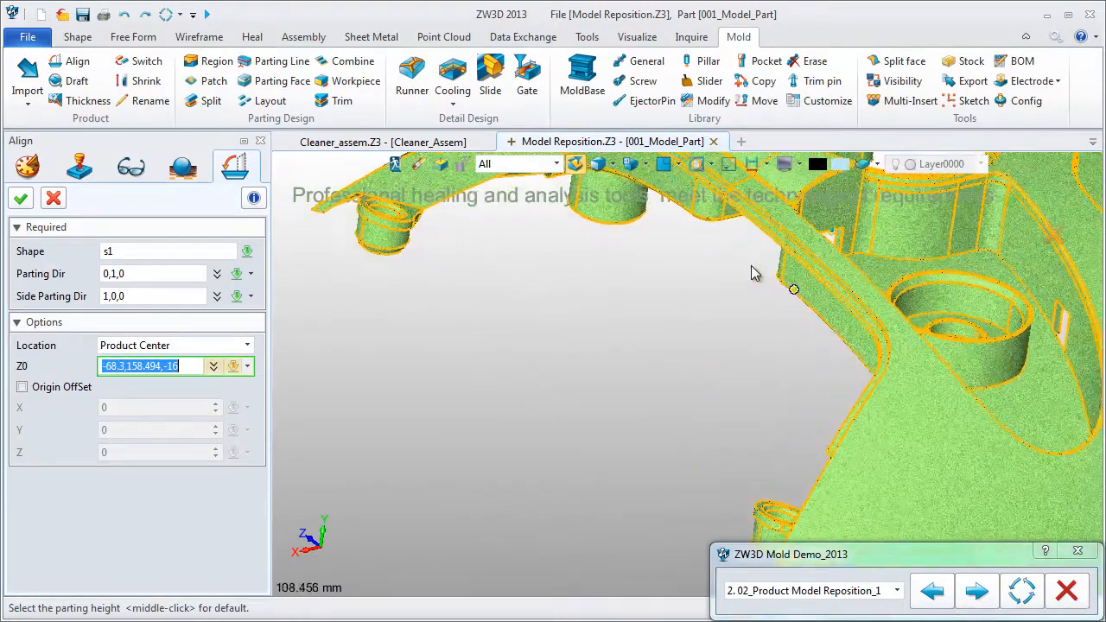
scroll(751, 274, "up", 3)
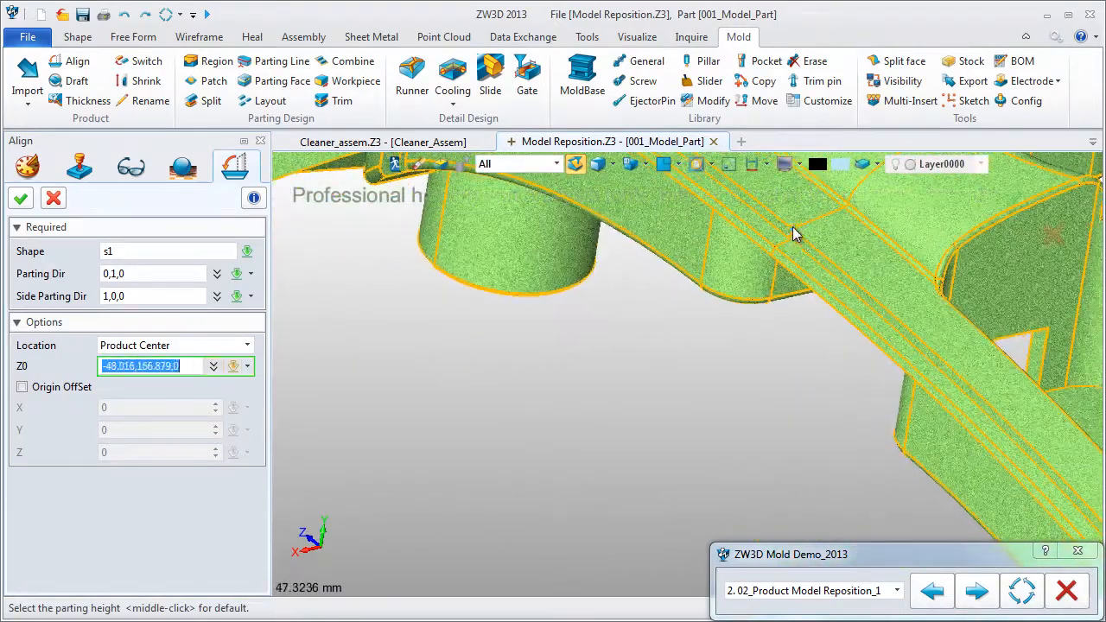
left_click(772, 268)
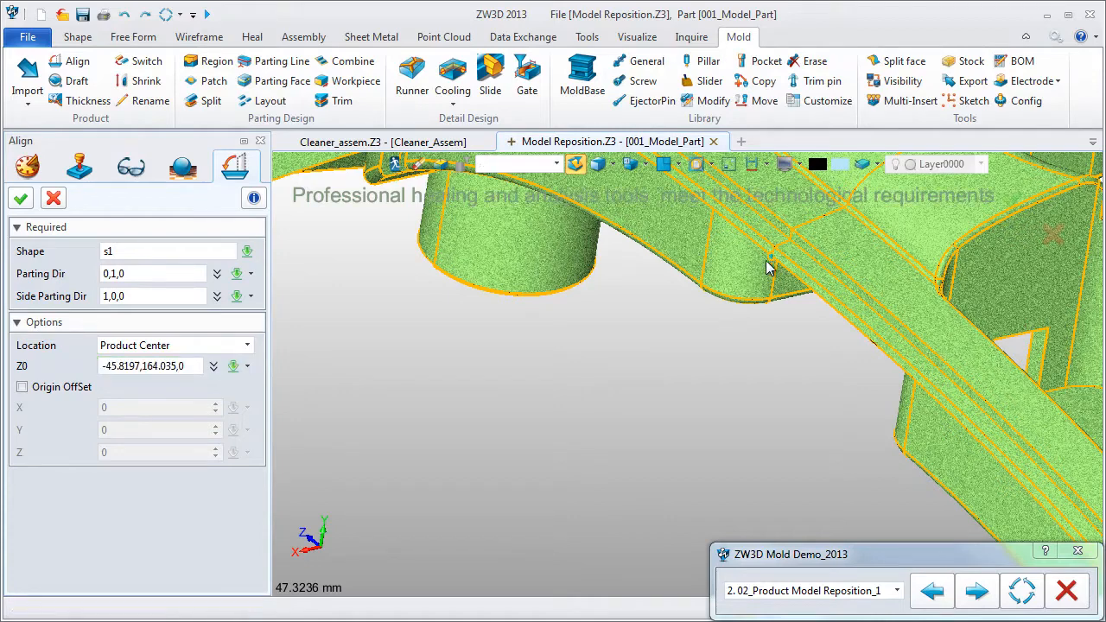
middle_click(545, 369)
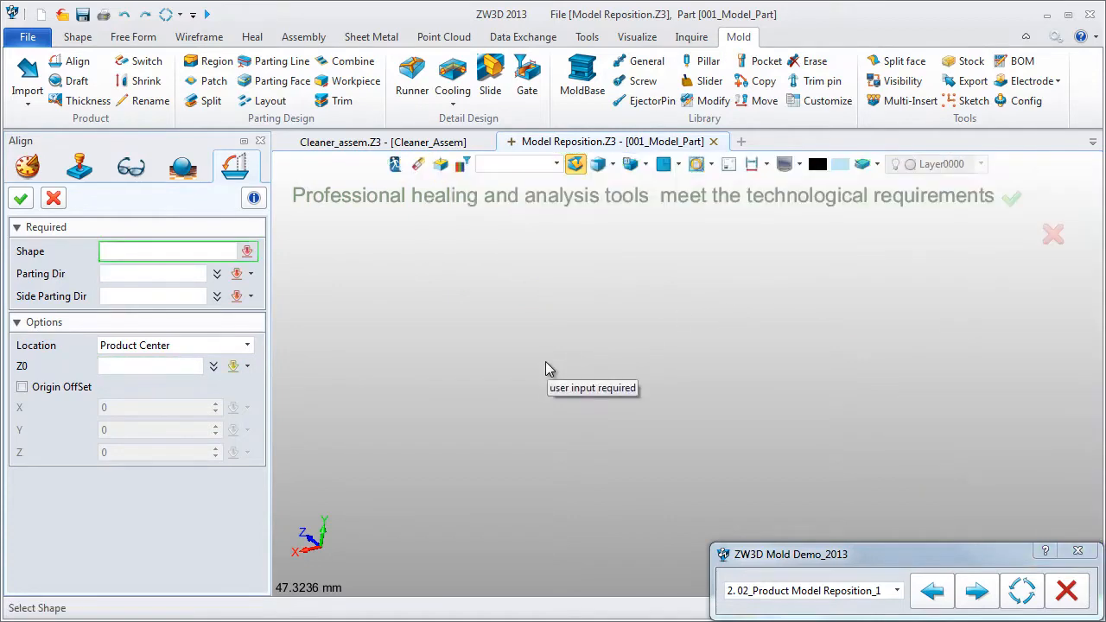
Step: Examine the repositioned cover relative to the origin from below and from the front
left_click(694, 168)
right_click_drag(593, 279, 581, 310)
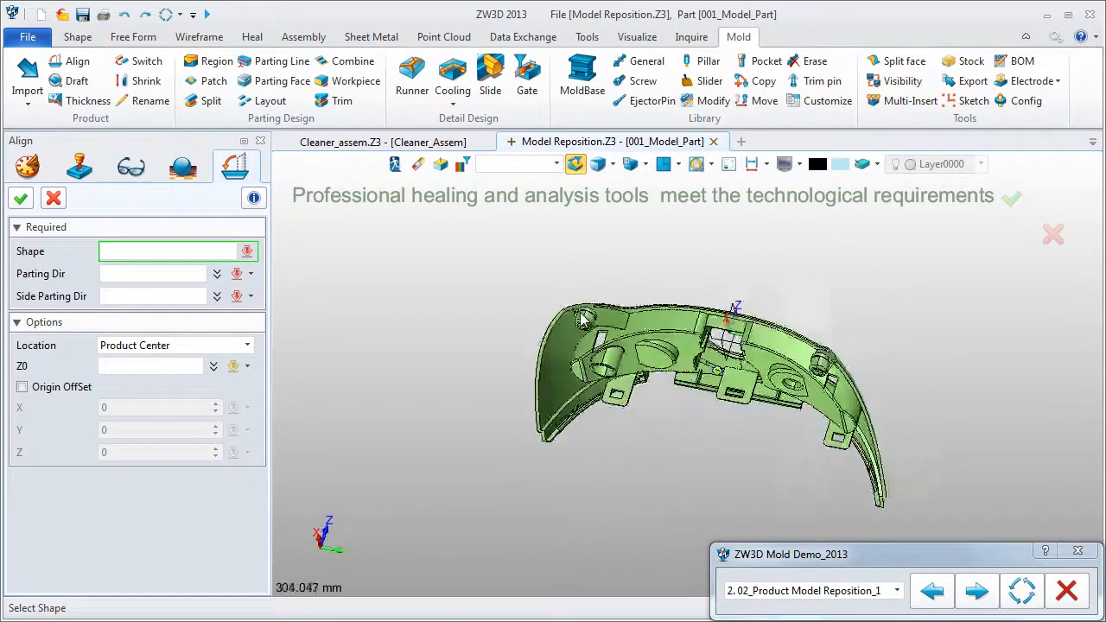
right_click_drag(698, 335, 690, 268)
scroll(709, 345, "up", 5)
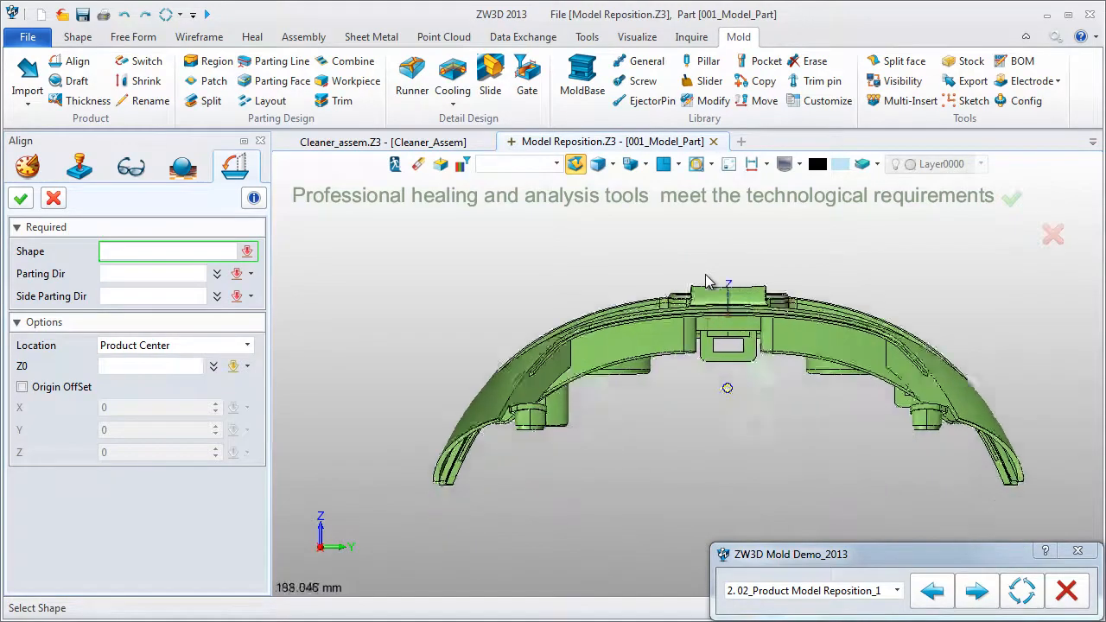
scroll(721, 445, "down", 1)
scroll(565, 512, "down", 2)
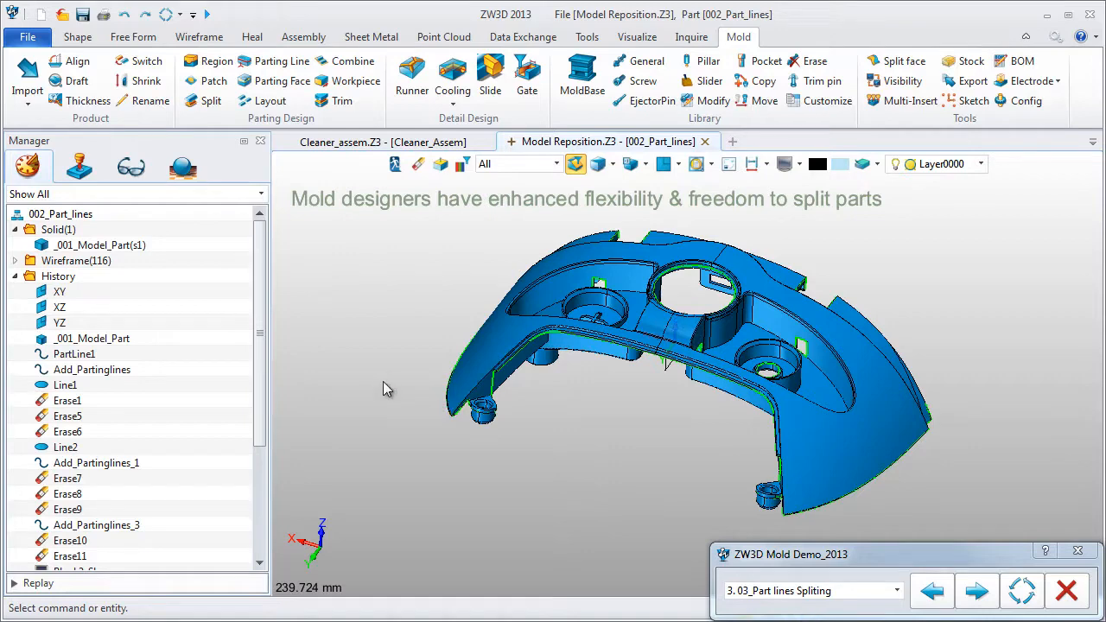
Step: Look over the parting line tools available for the cover
scroll(381, 363, "up", 2)
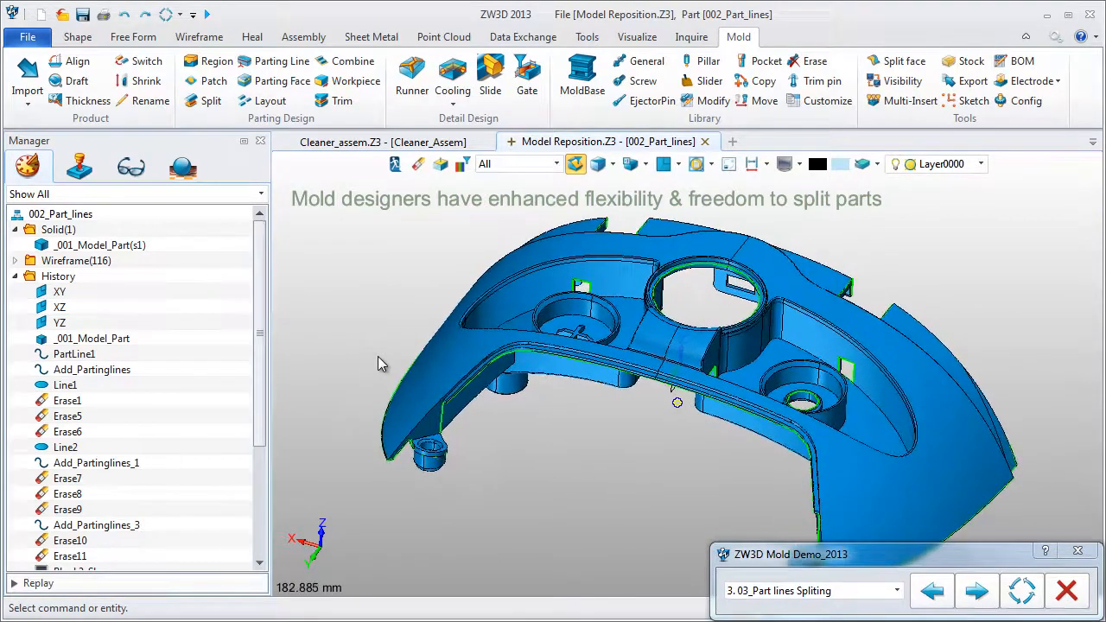
left_click(285, 63)
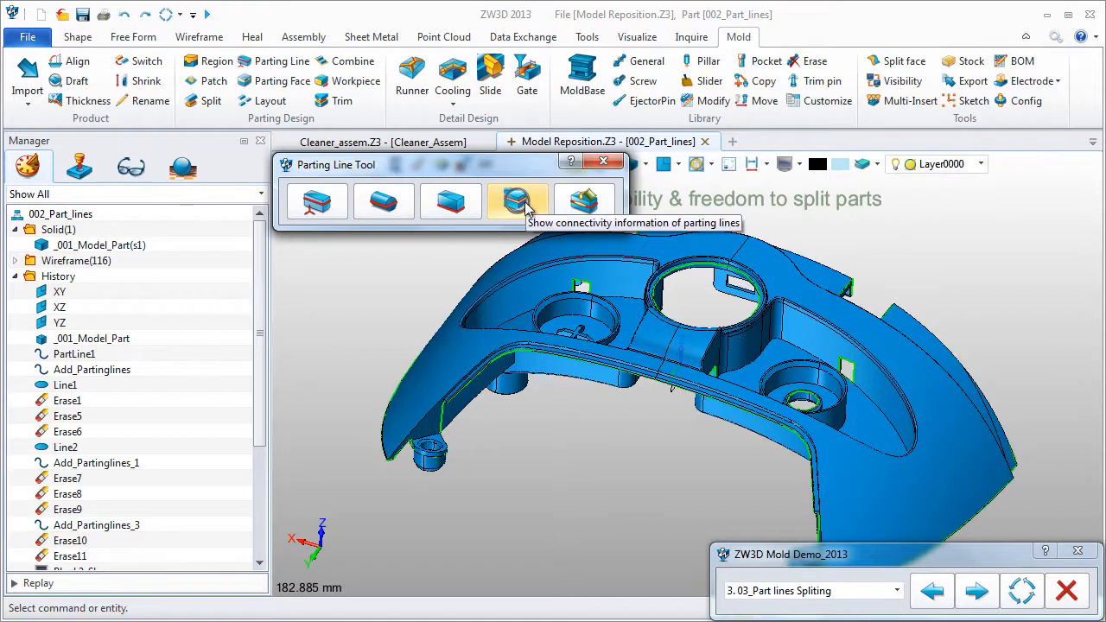
left_click(603, 161)
middle_click_drag(493, 205, 411, 280)
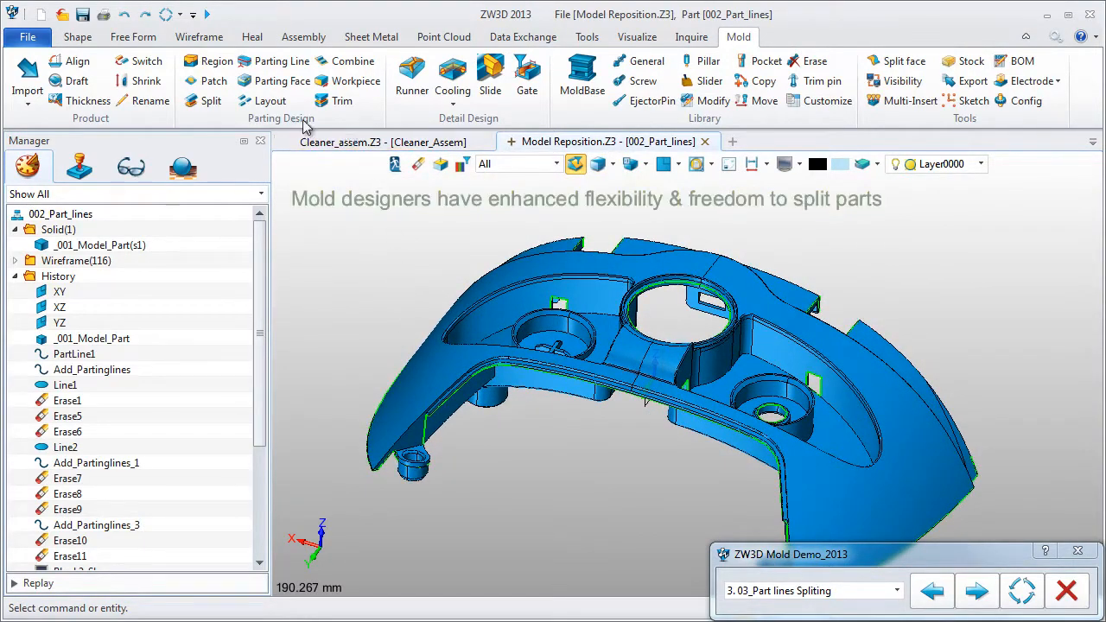
Step: Split the cover along all of its parting lines, keeping the option to separate the shape at the parting line
left_click(200, 102)
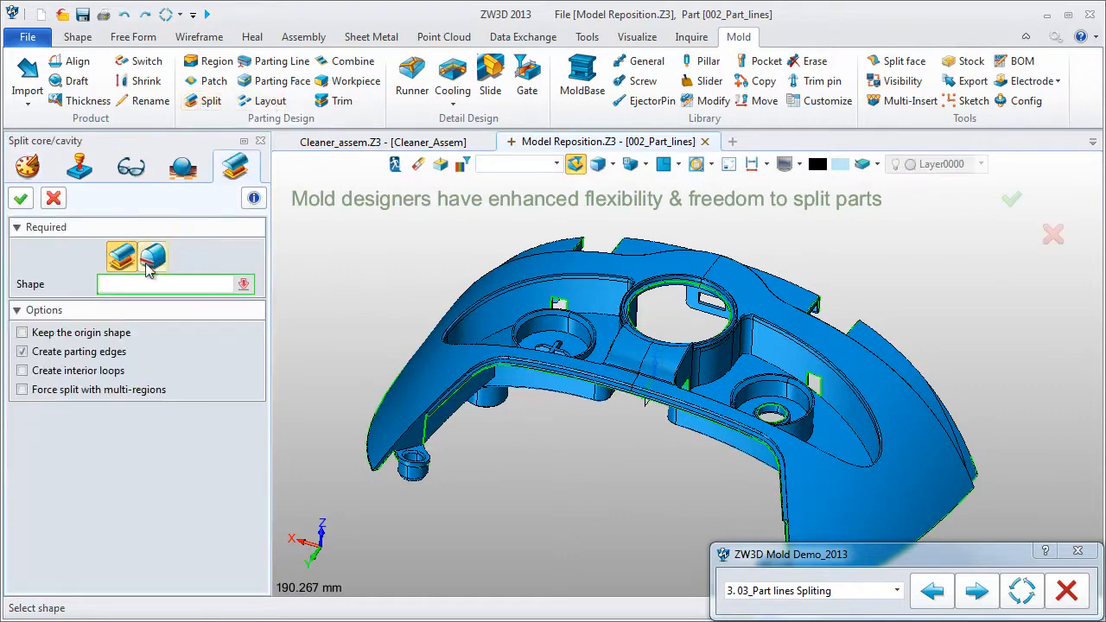
left_click(148, 265)
right_click(378, 285)
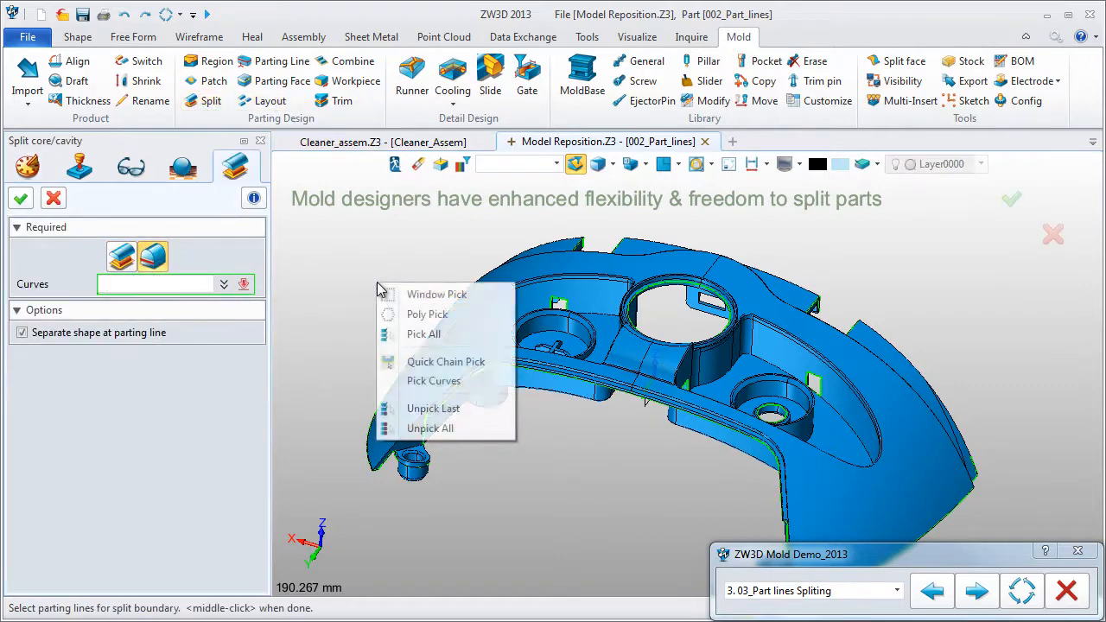
left_click(403, 335)
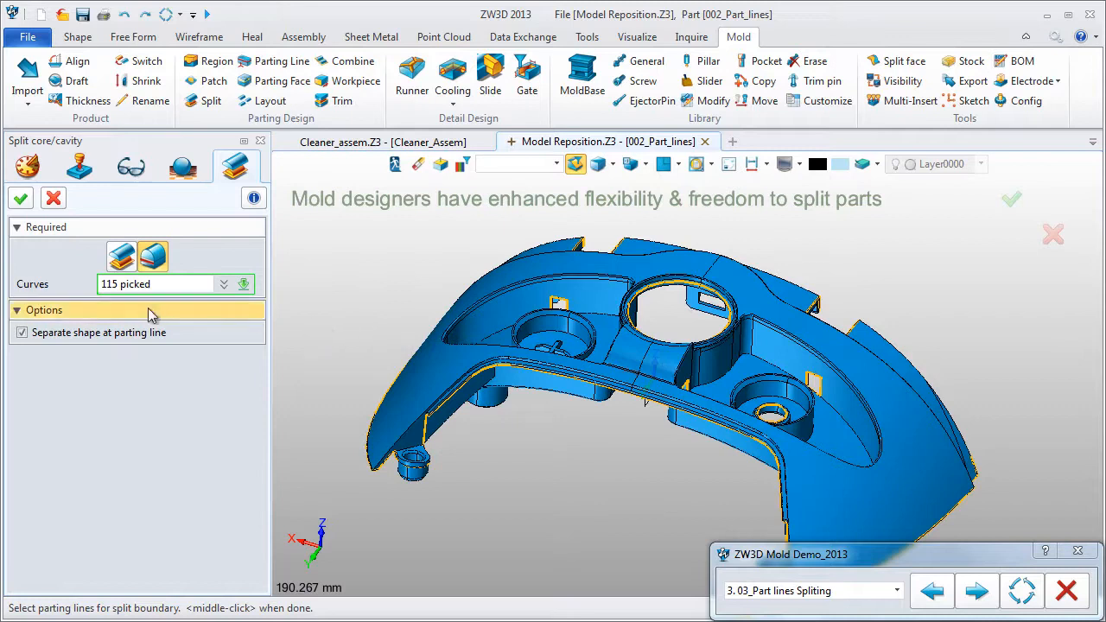
left_click(20, 200)
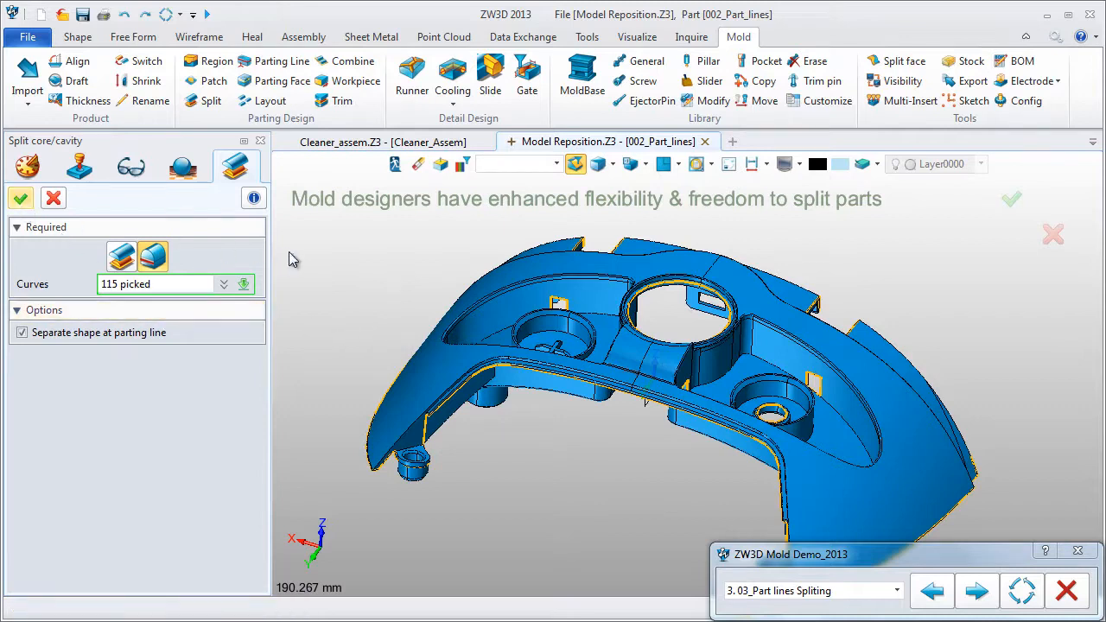
middle_click(346, 269)
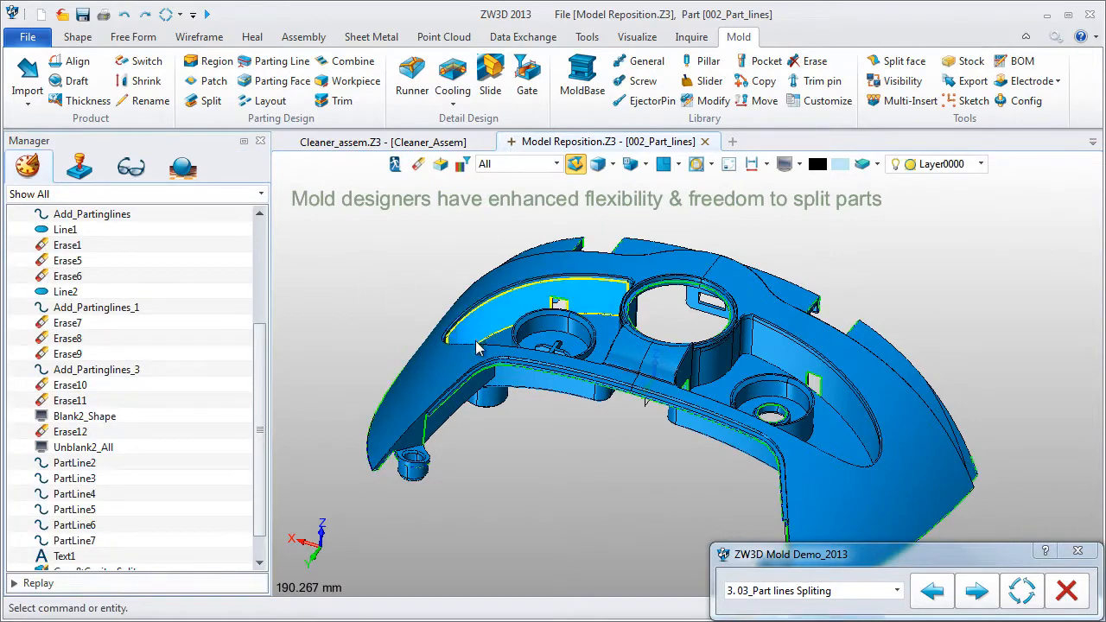
Step: Restrict selection to shapes and move the cover's outer shell about 90 mm upward along Z
left_click(506, 164)
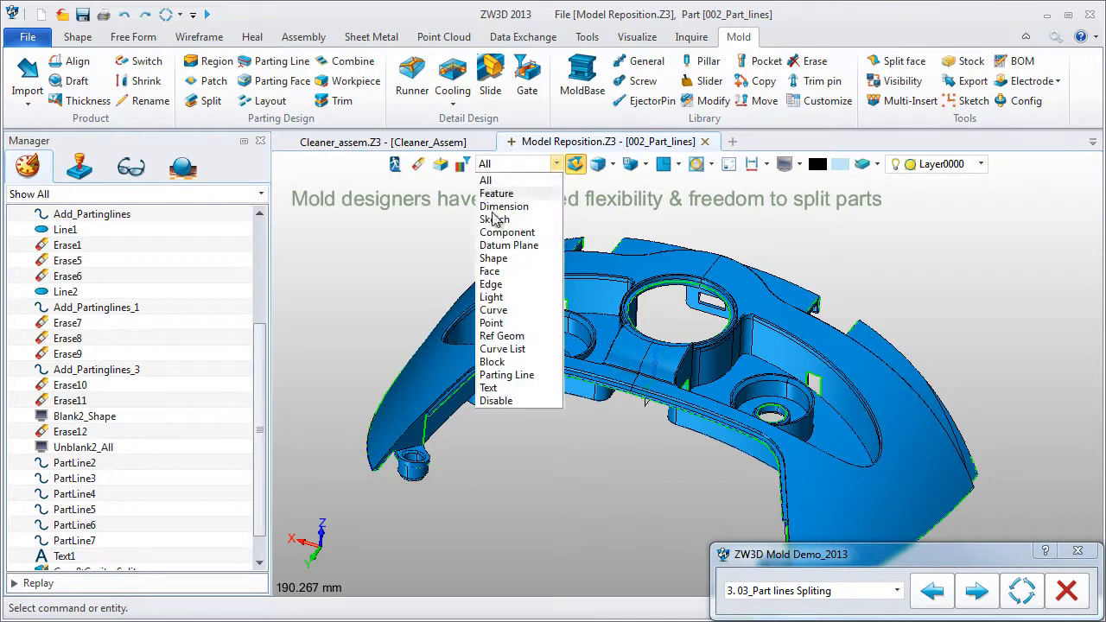
left_click(493, 258)
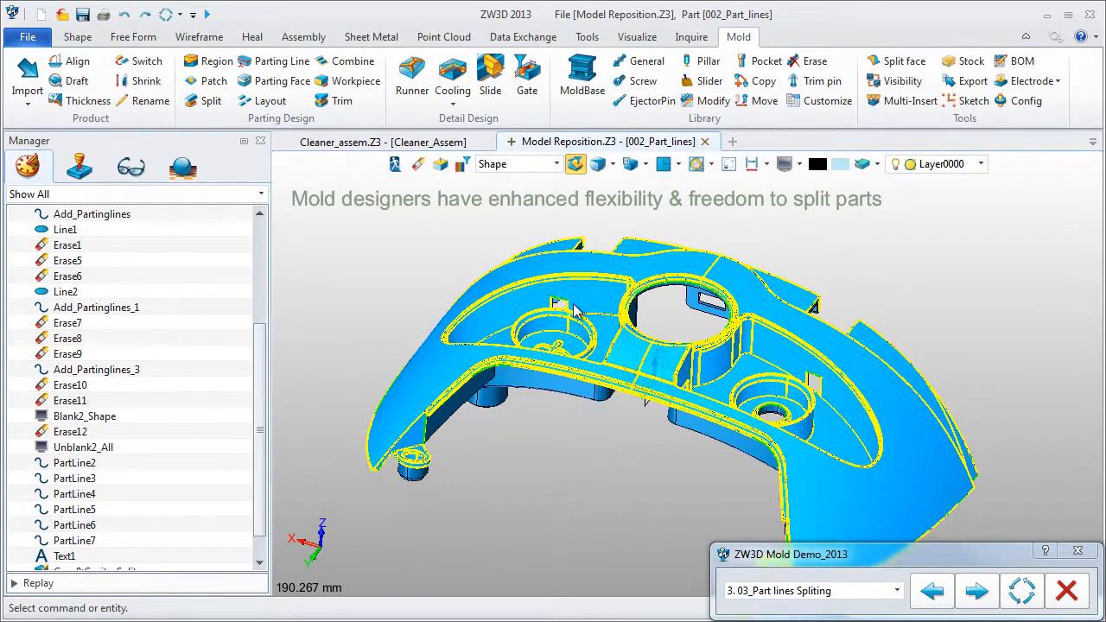
right_click(577, 311)
left_click(587, 281)
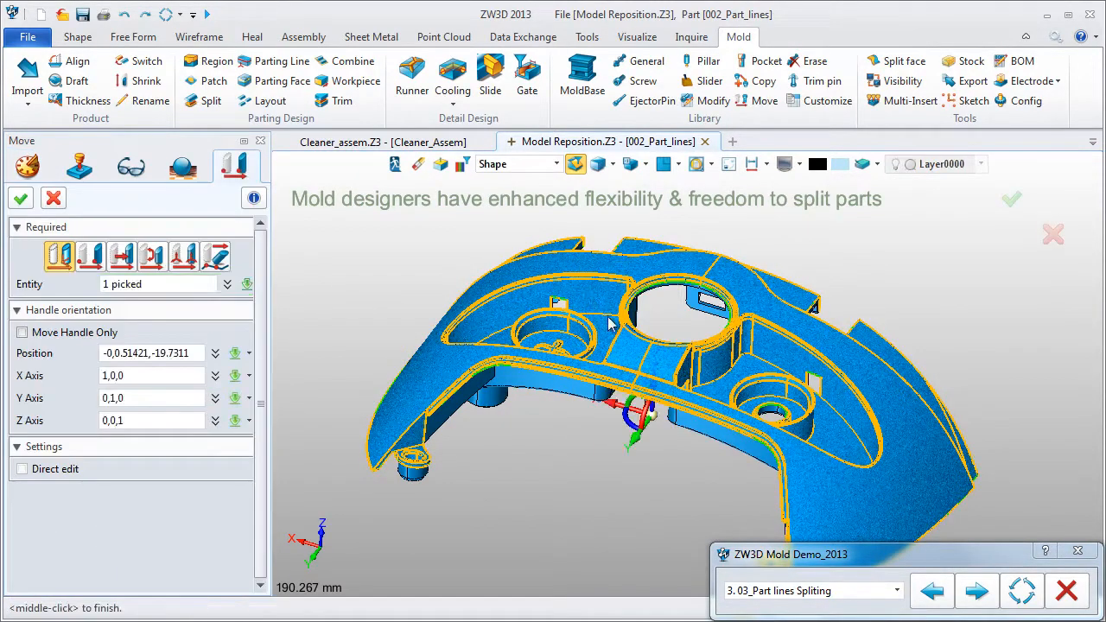
left_click_drag(650, 414, 667, 294)
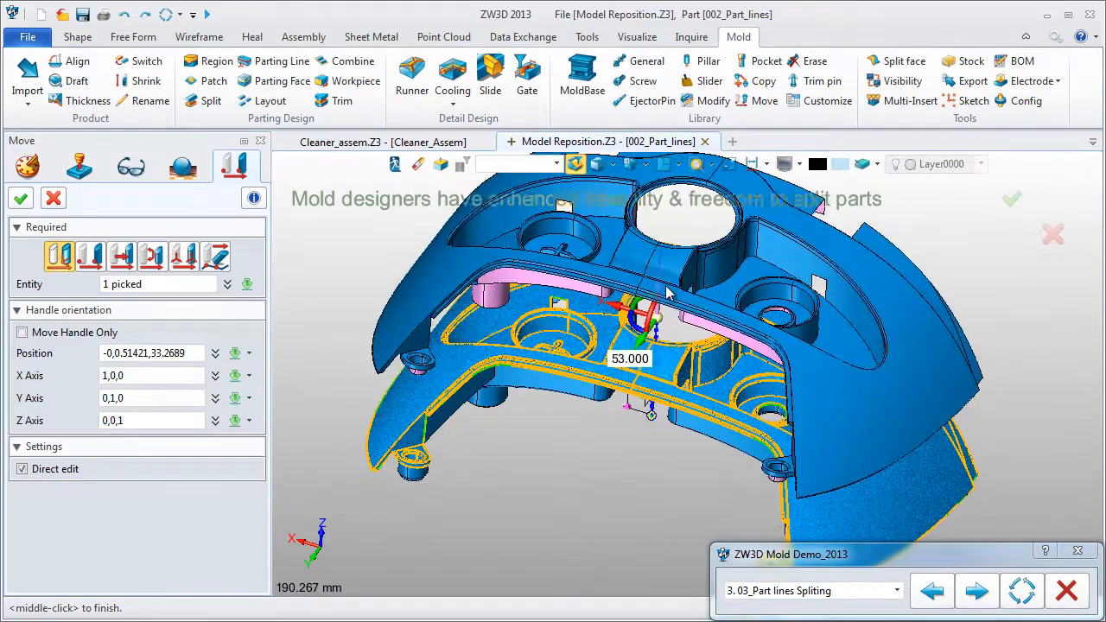
middle_click_drag(682, 220, 666, 292)
left_click_drag(653, 368, 661, 305)
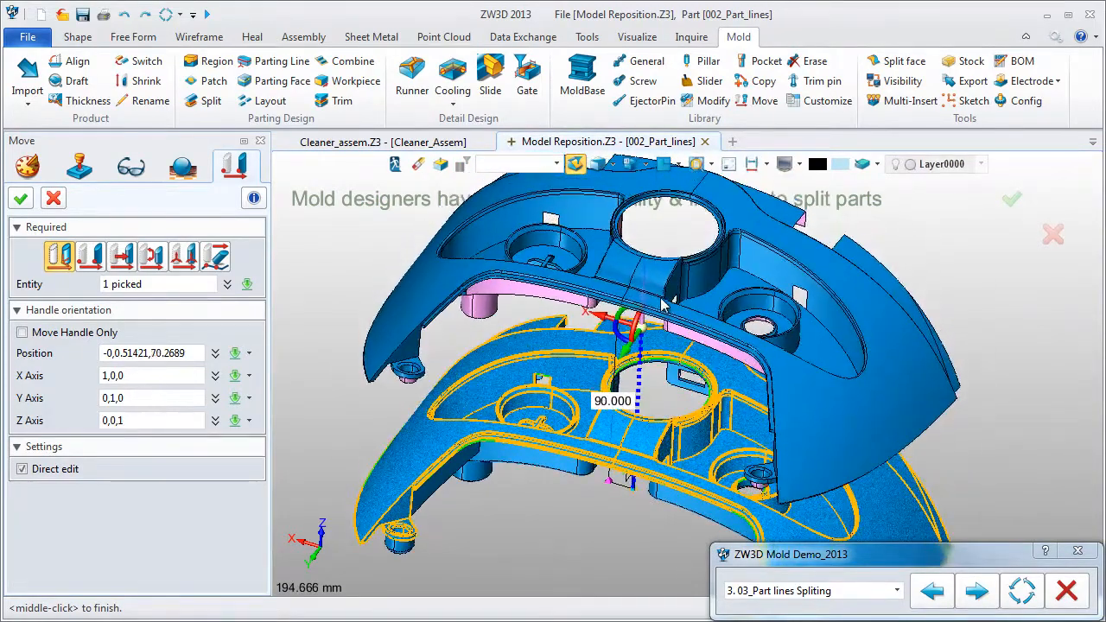
middle_click(662, 304)
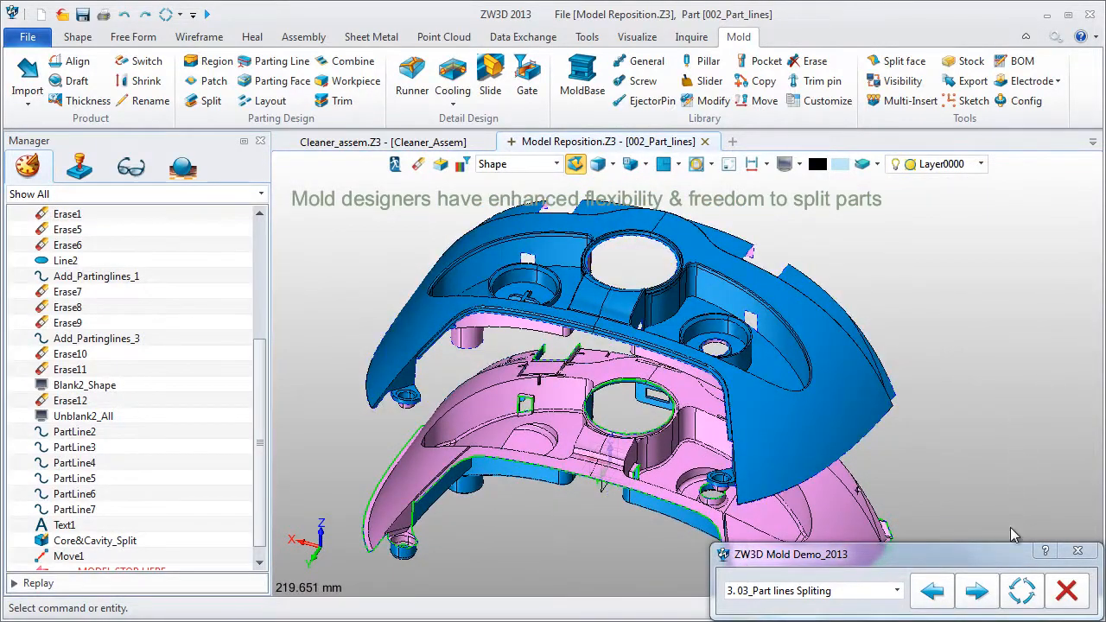
Step: Load the 04_Color Region Spliting demo stage and detect the core and cavity regions of the cover solid using the default direction
left_click(977, 593)
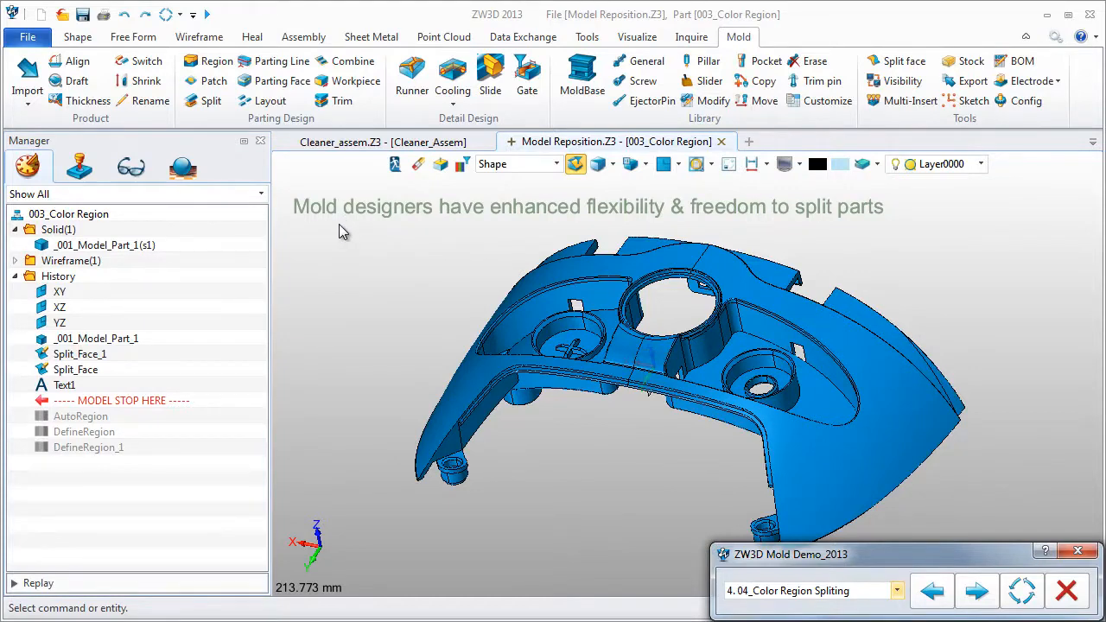
left_click(208, 65)
left_click(221, 253)
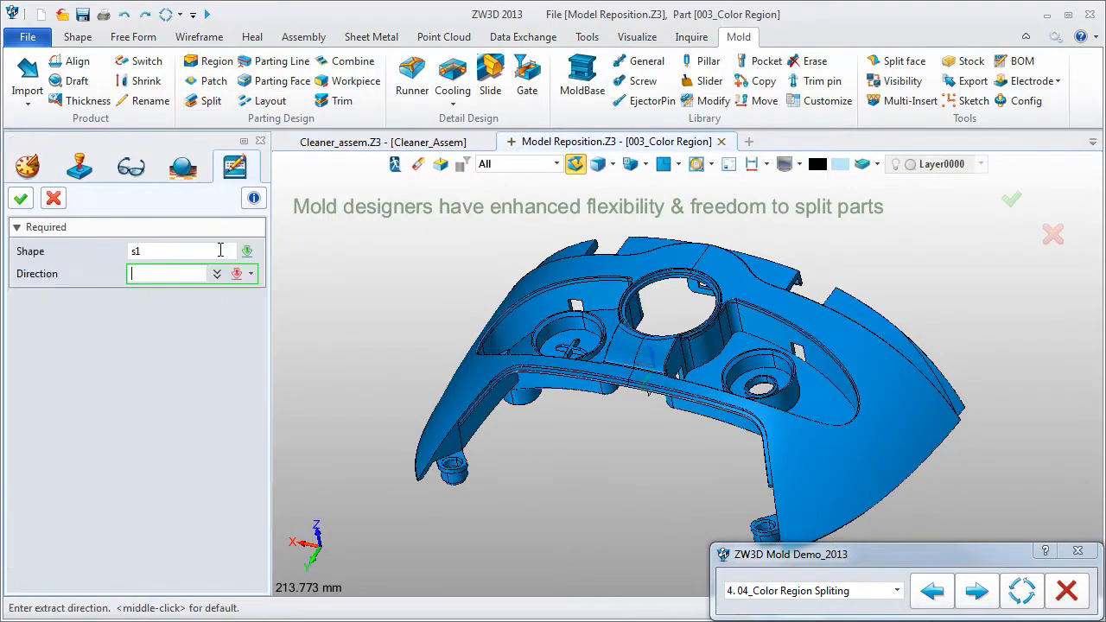
left_click(21, 199)
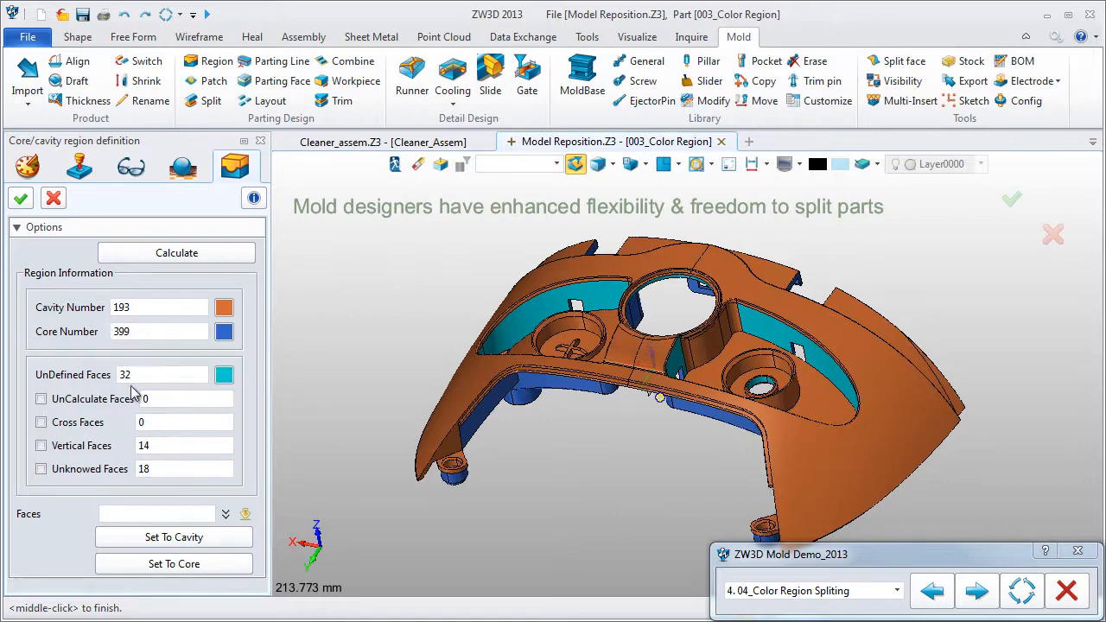
Step: Assign the vertical faces to the cavity and the unknown faces to the core, and apply the region definition
left_click(42, 445)
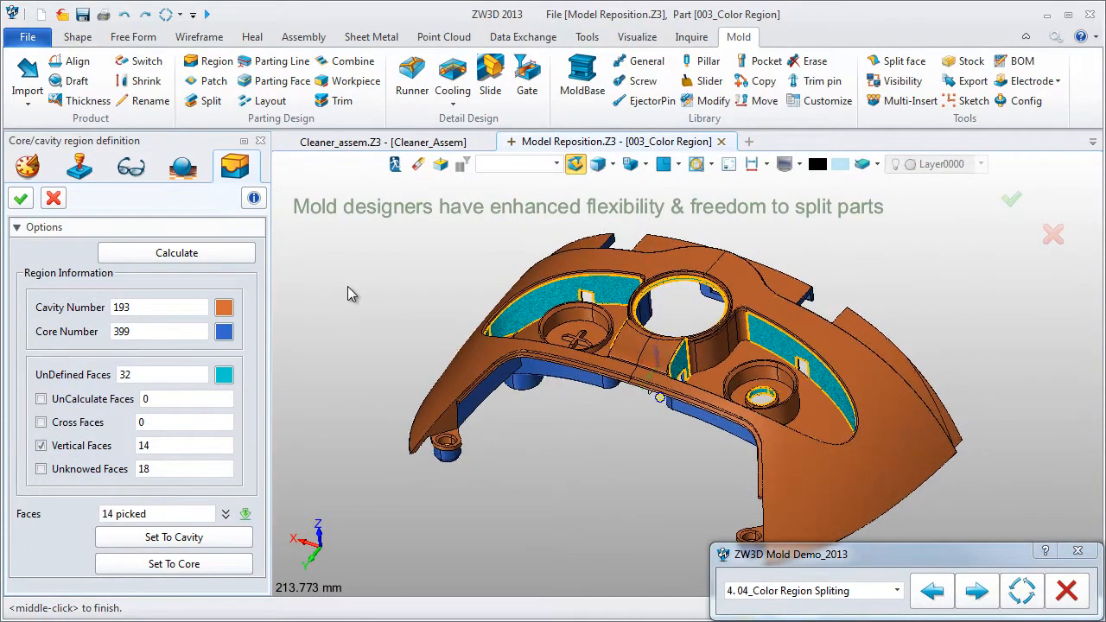
left_click(175, 538)
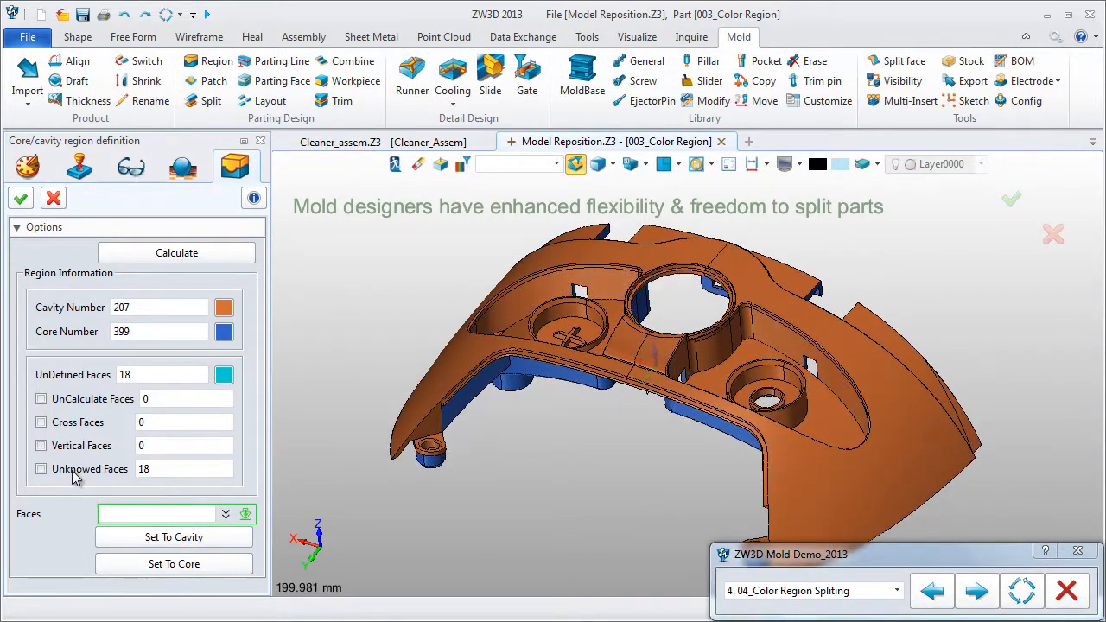
left_click(41, 469)
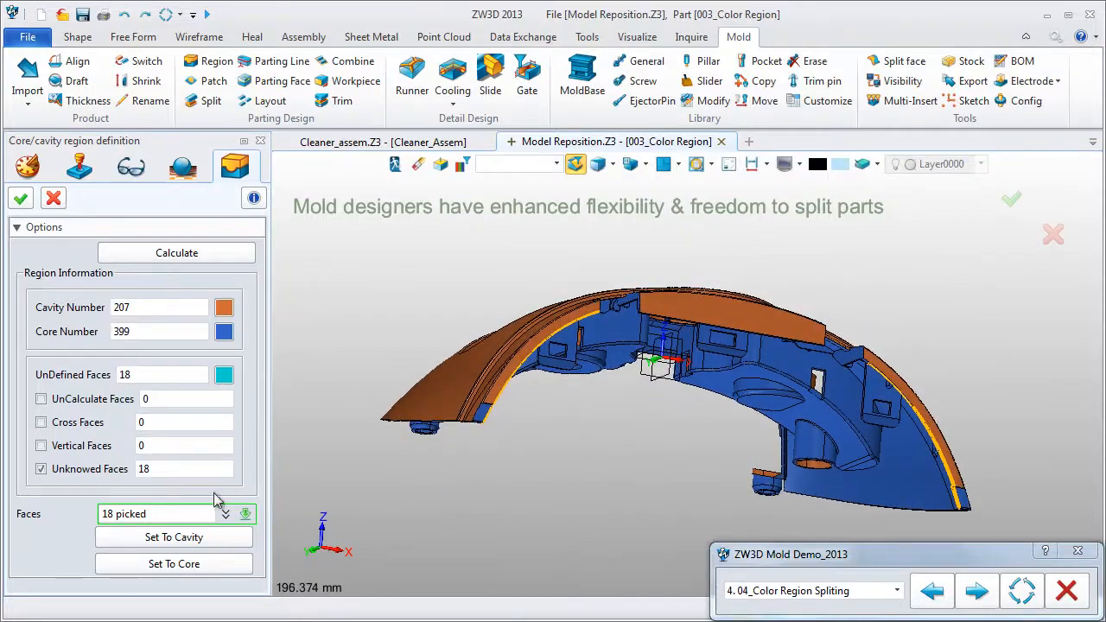
left_click(195, 566)
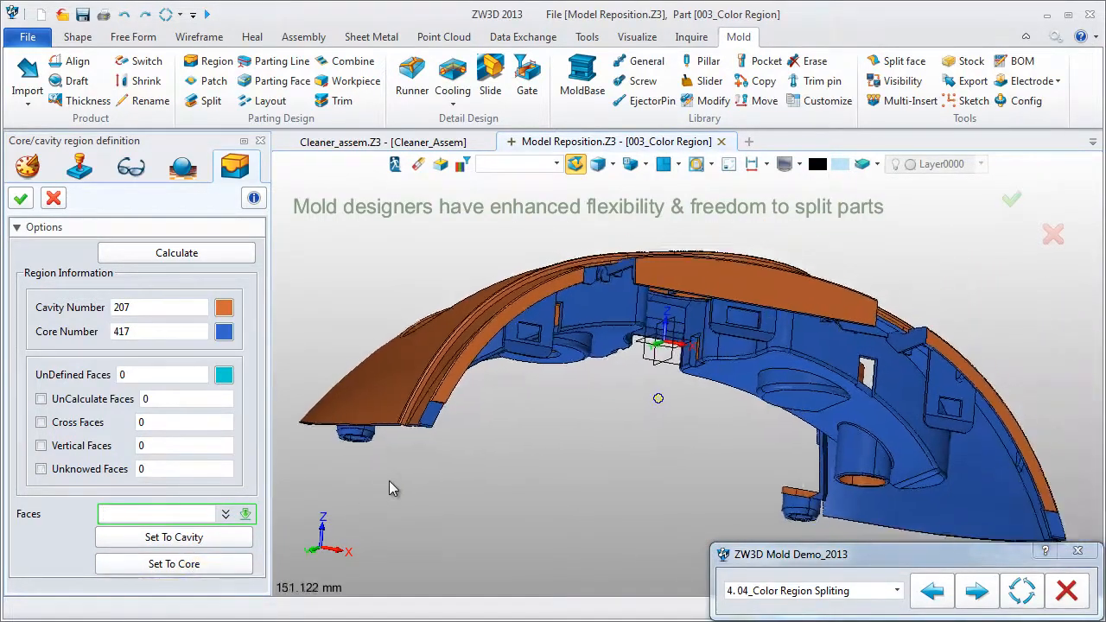
left_click(20, 199)
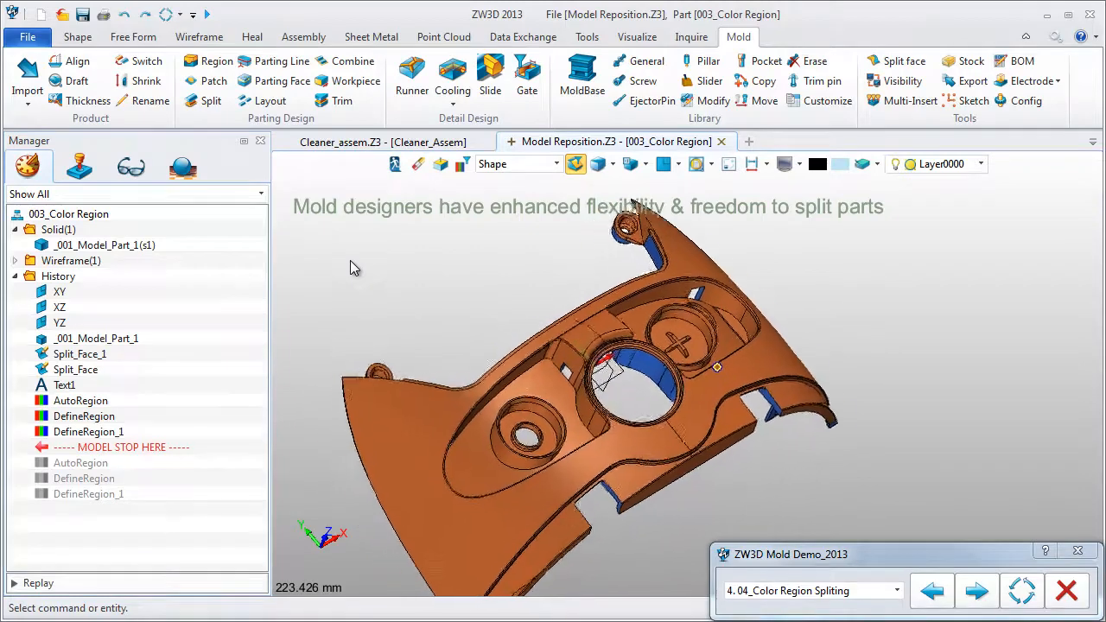
Step: Split the cover solid by its colored regions into core and cavity shells, with parting edges created
left_click(210, 100)
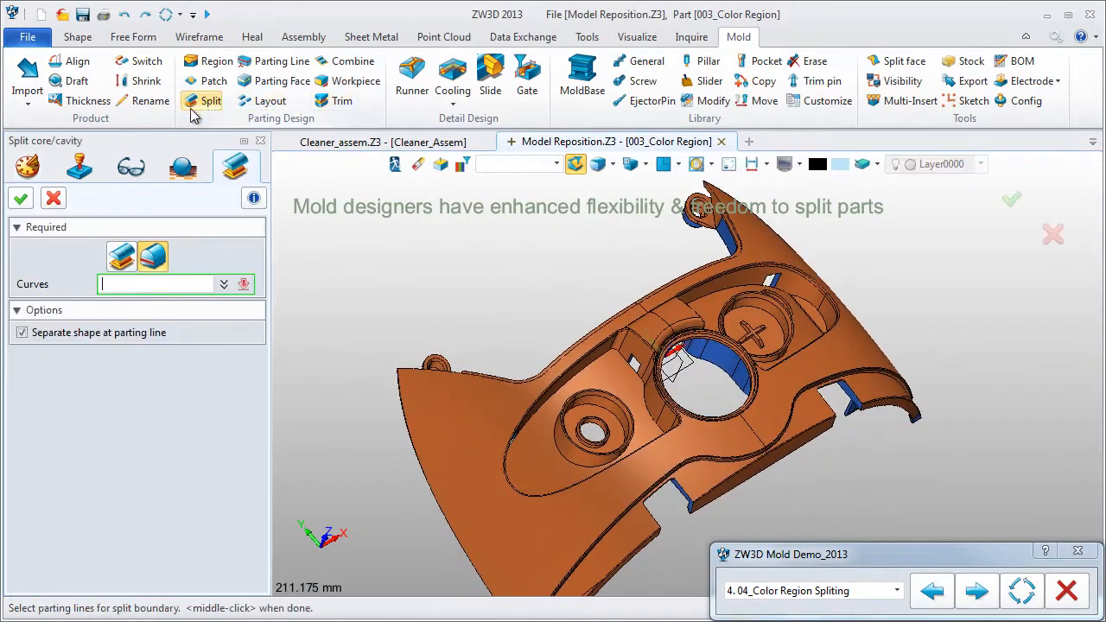
left_click(121, 259)
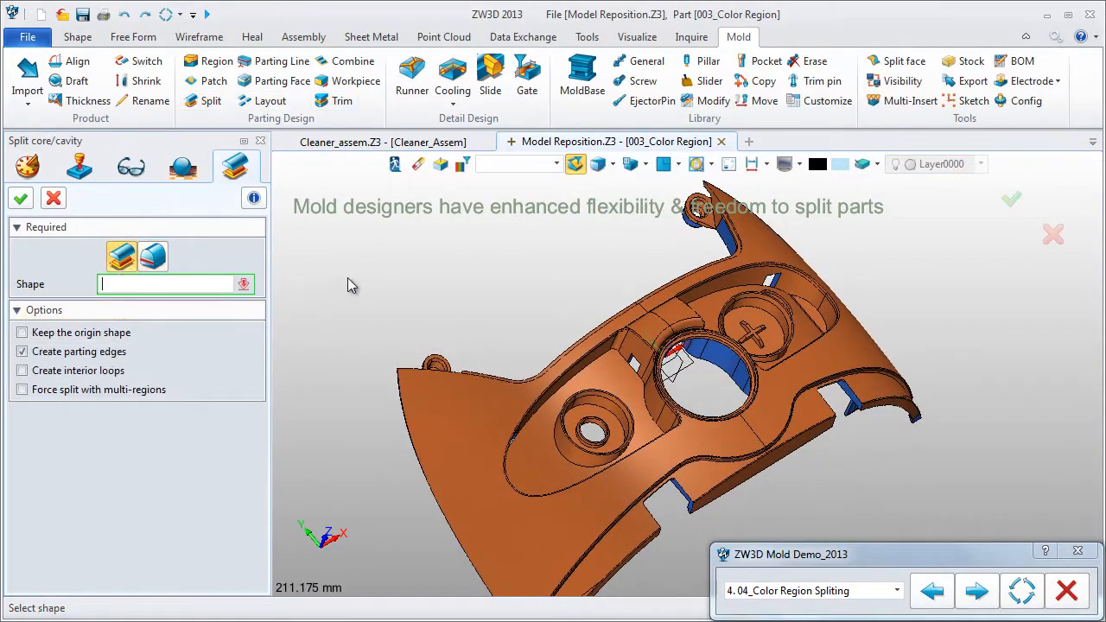
left_click(487, 380)
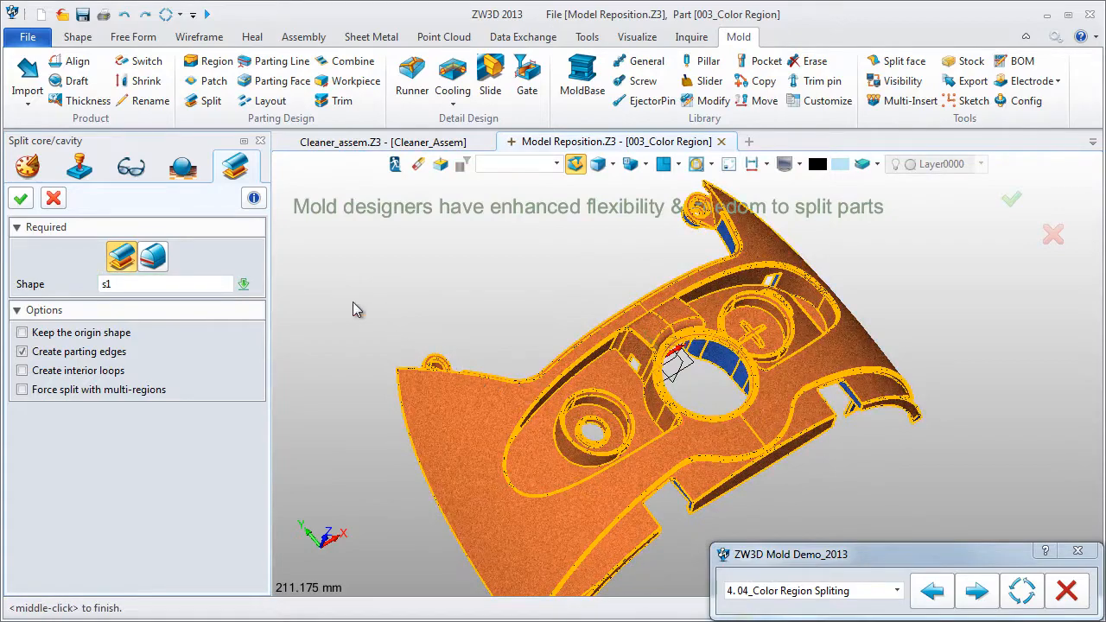
left_click(22, 200)
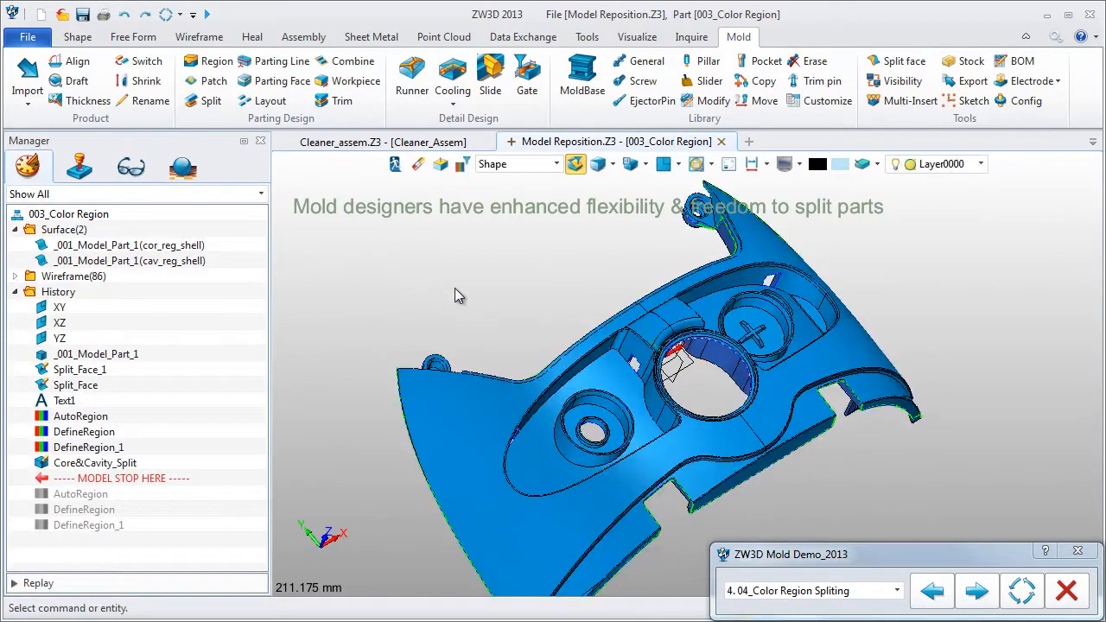
Step: Move the cavity region shell upward along Z, away from the core shell
right_click_drag(481, 316, 688, 419)
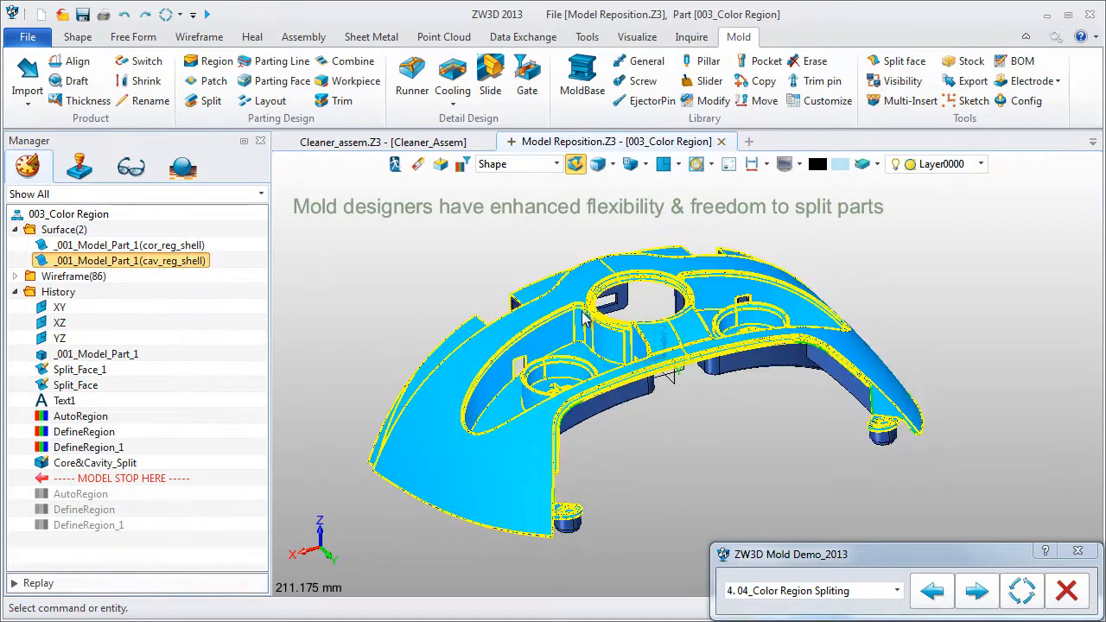
right_click(583, 313)
left_click(593, 298)
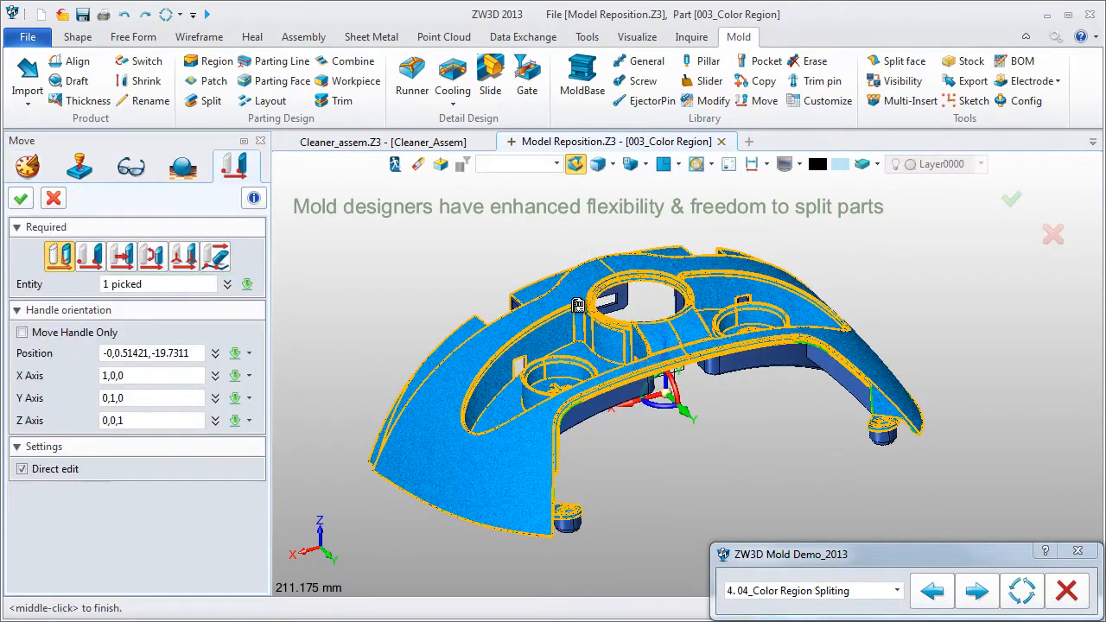
left_click_drag(669, 390, 650, 287)
middle_click(649, 287)
right_click_drag(648, 289, 644, 335)
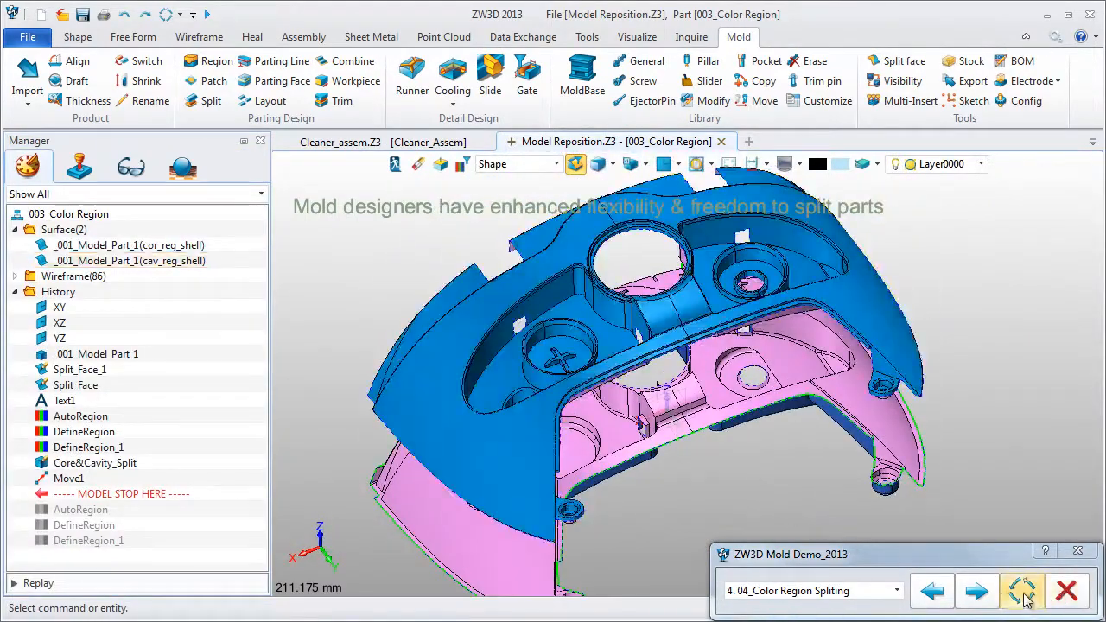
Step: Load the 05_Color Region Spliting_1 demo stage and look over the parting face and free-form surface tools
left_click(979, 593)
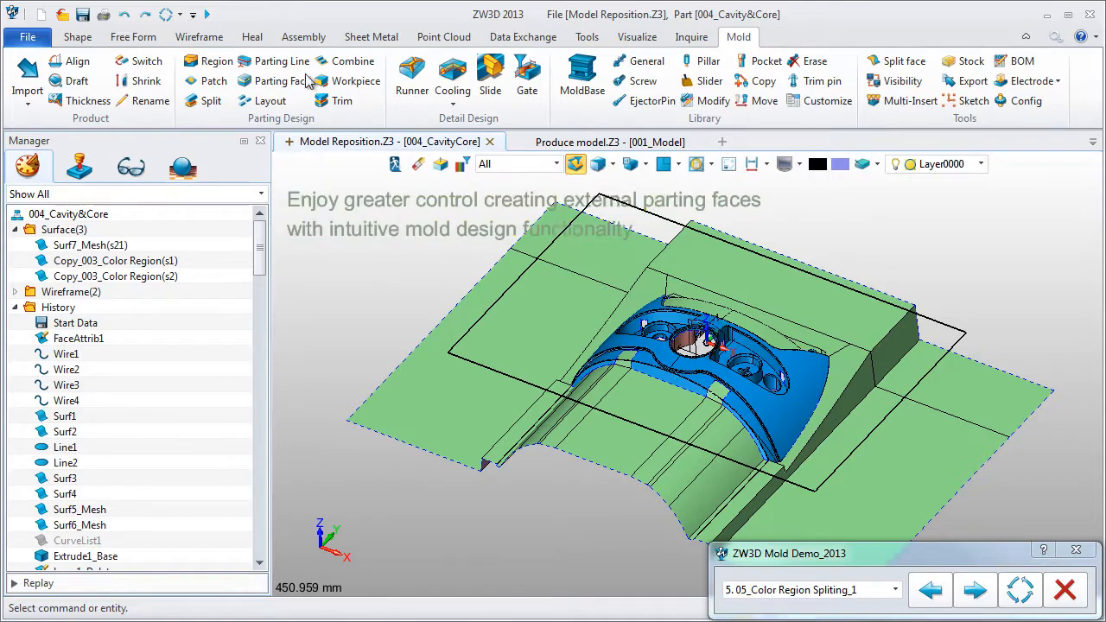
left_click(250, 87)
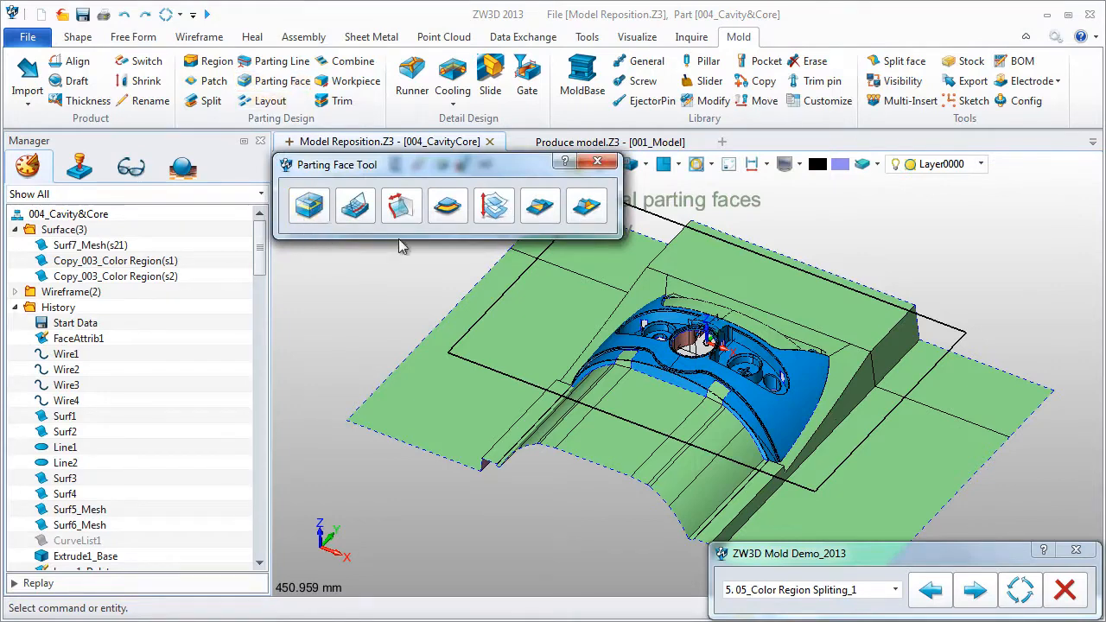
left_click(600, 164)
left_click(145, 39)
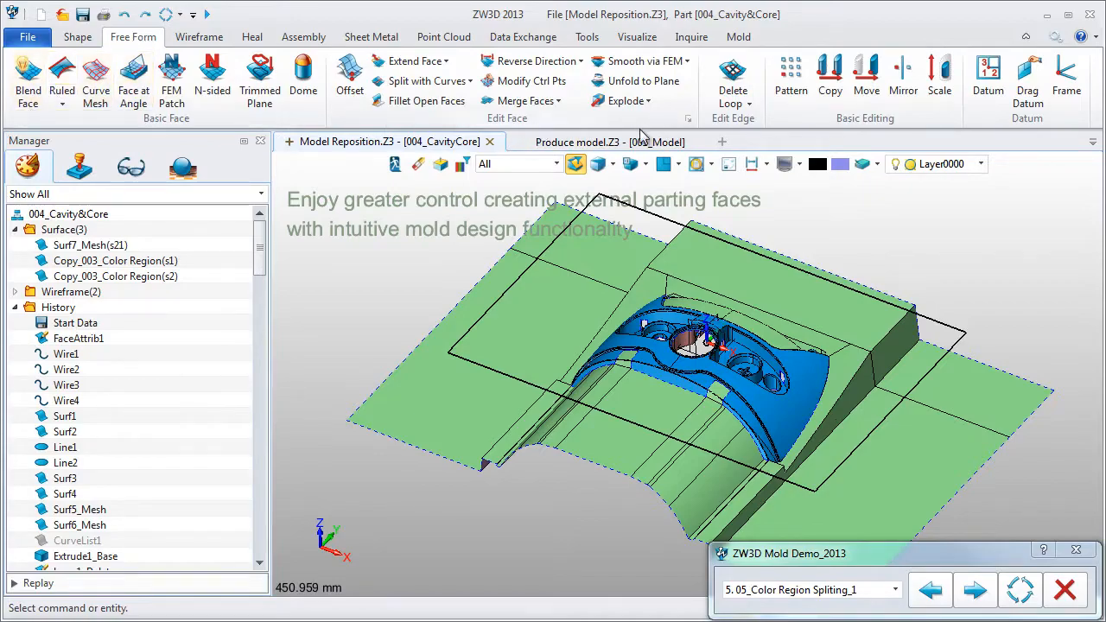
Step: Examine the through openings in the cover up close and return to the mold design commands
mouse_move(397, 289)
right_mouse_down()
mouse_move(385, 322)
mouse_move(372, 267)
mouse_move(409, 297)
right_mouse_up()
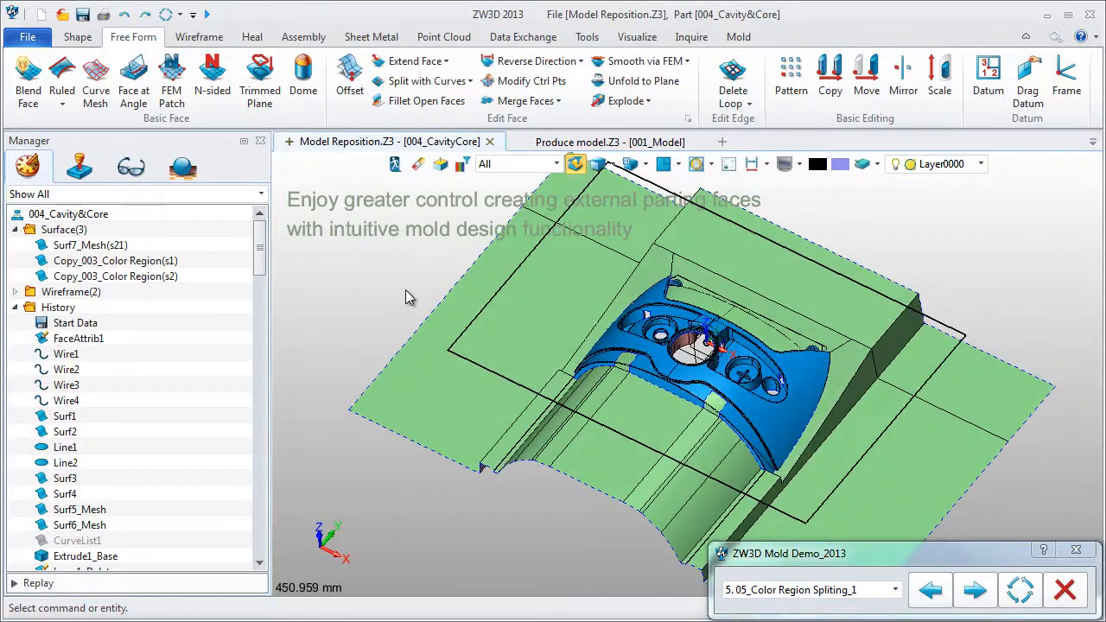
scroll(432, 282, "up", 6)
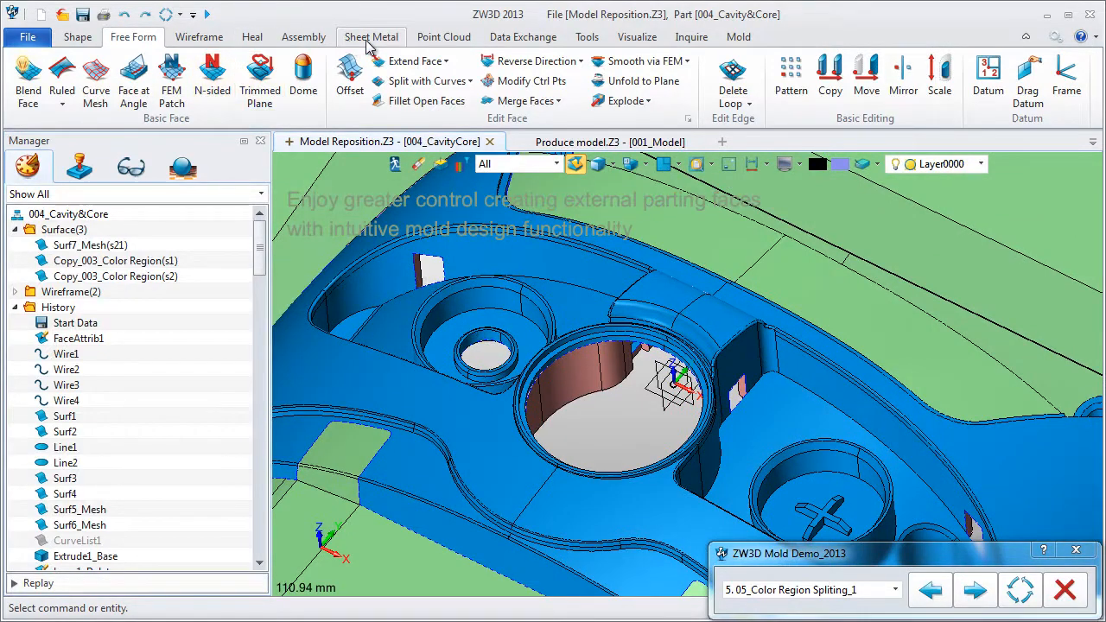
left_click(736, 36)
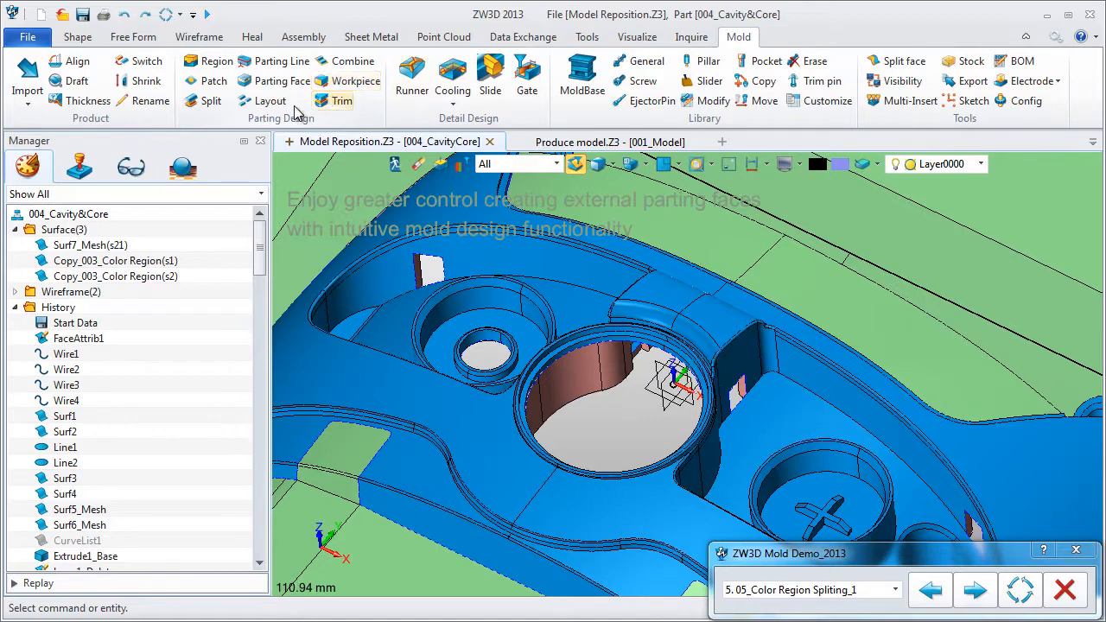
left_click(214, 81)
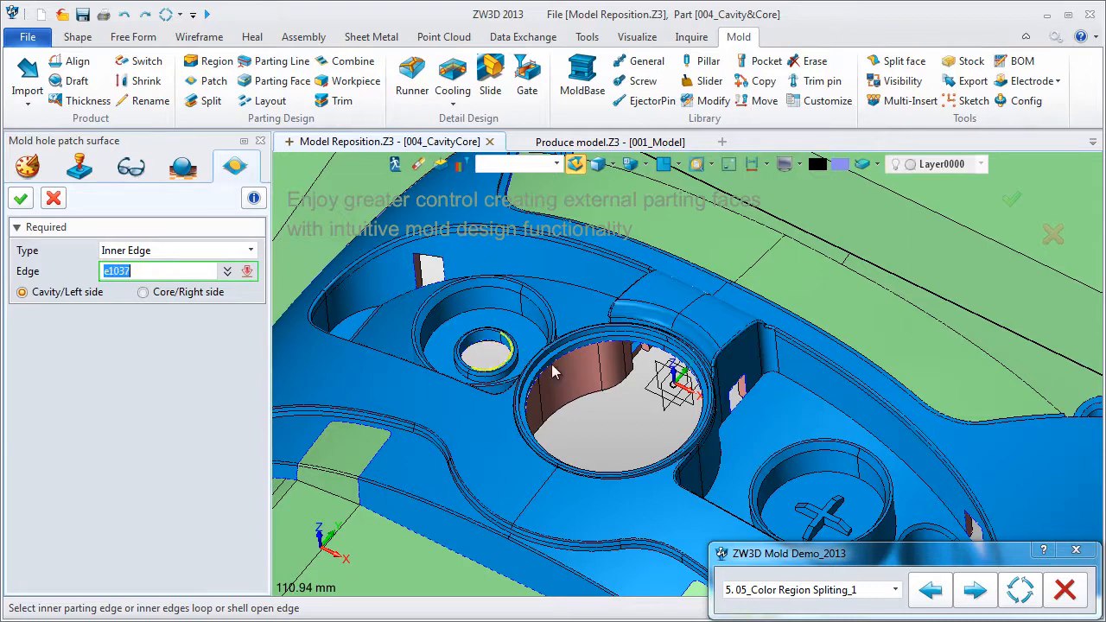
left_click(505, 354)
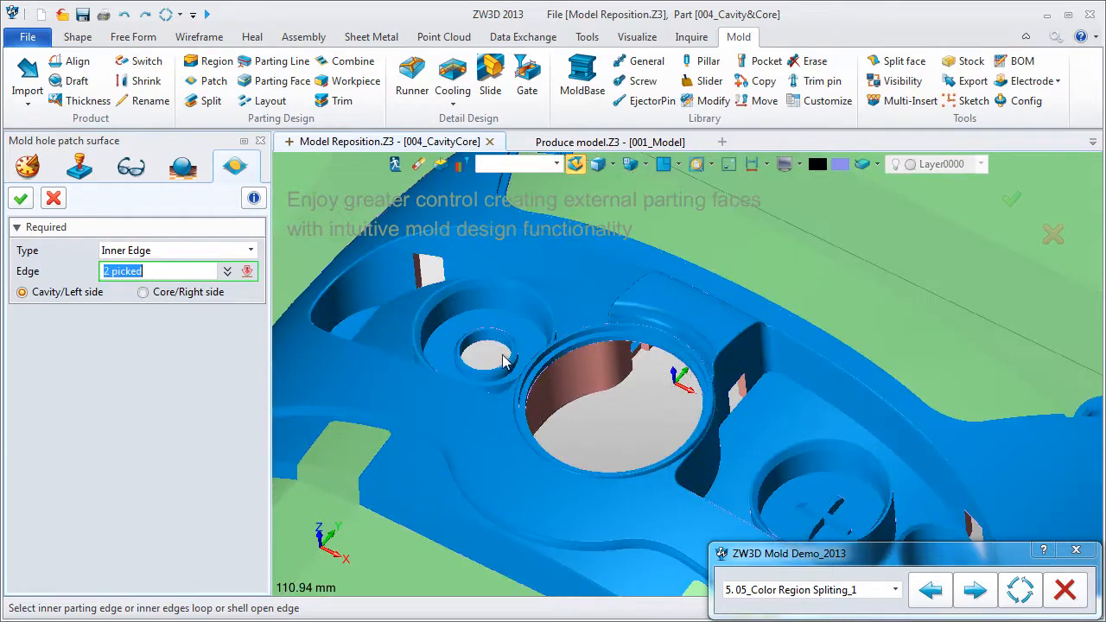
left_click(495, 355)
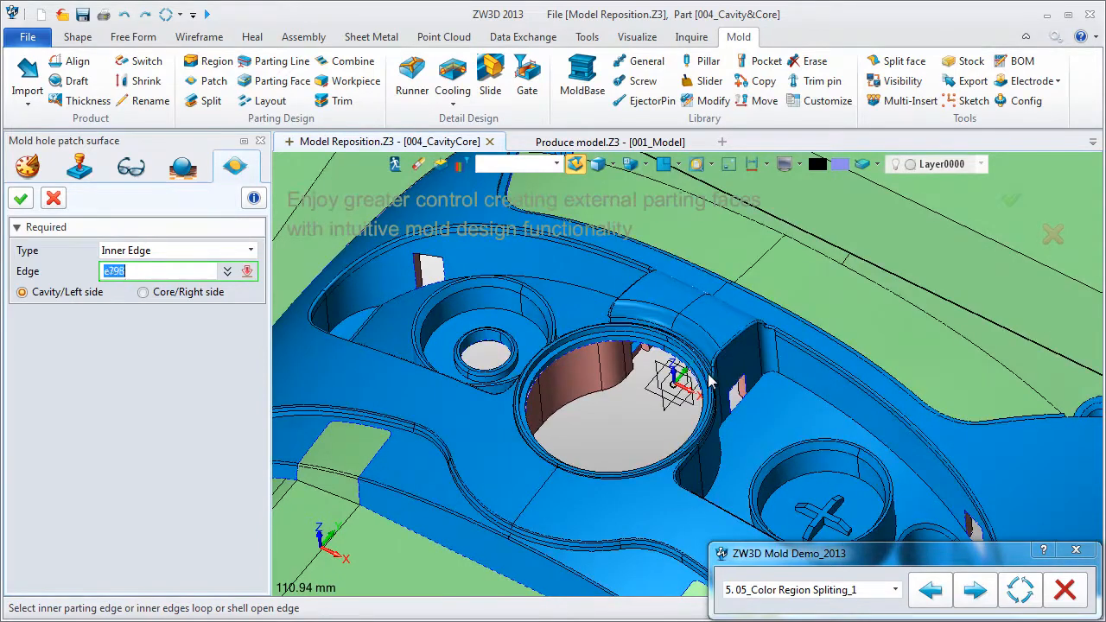
key("Escape")
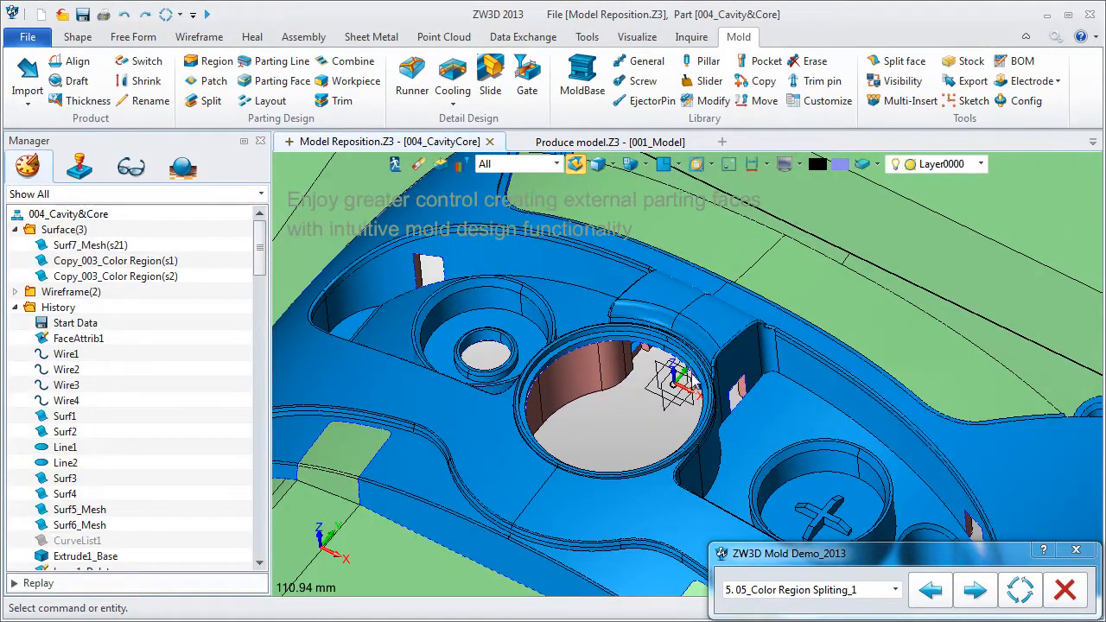
Step: Patch the cover's through openings with hole patch surfaces, using the Inner Edge type on the cavity side
left_click(211, 80)
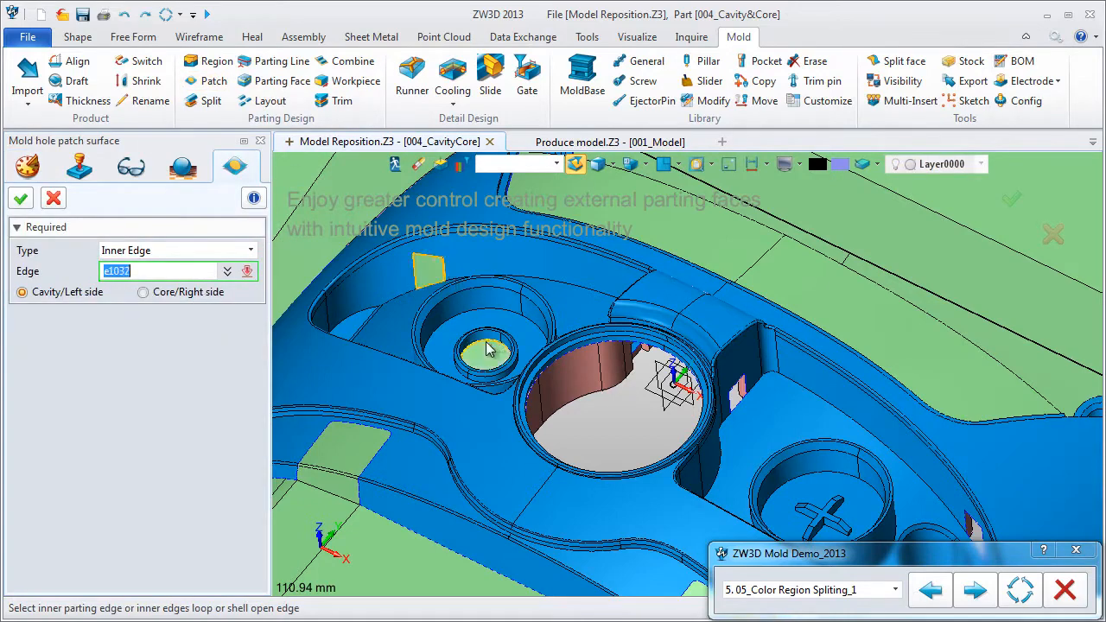
left_click(553, 369)
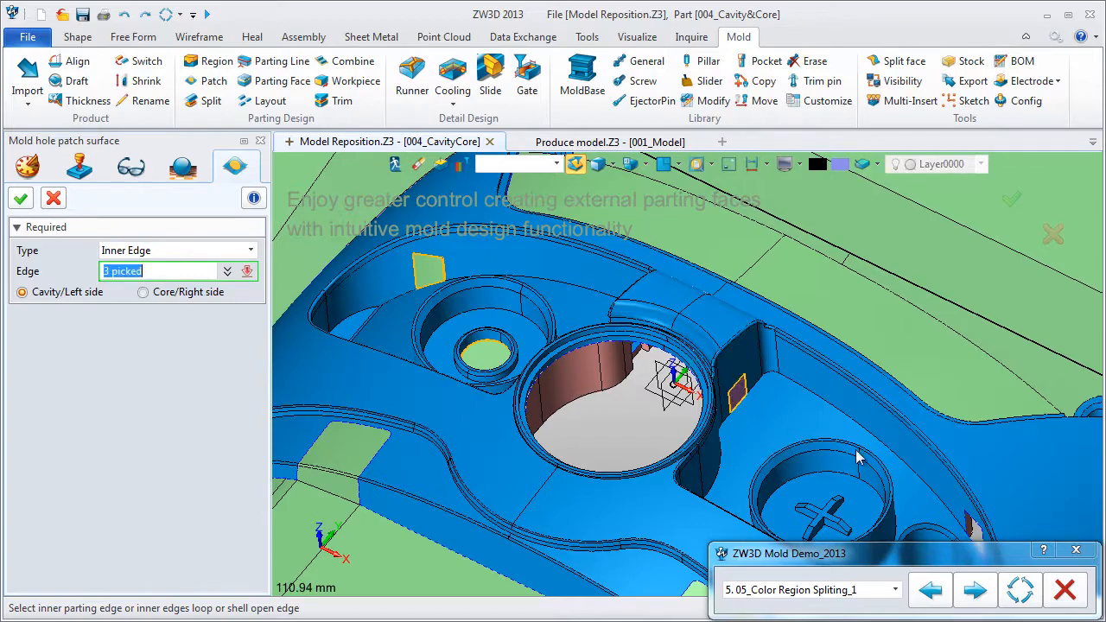
left_click(973, 527)
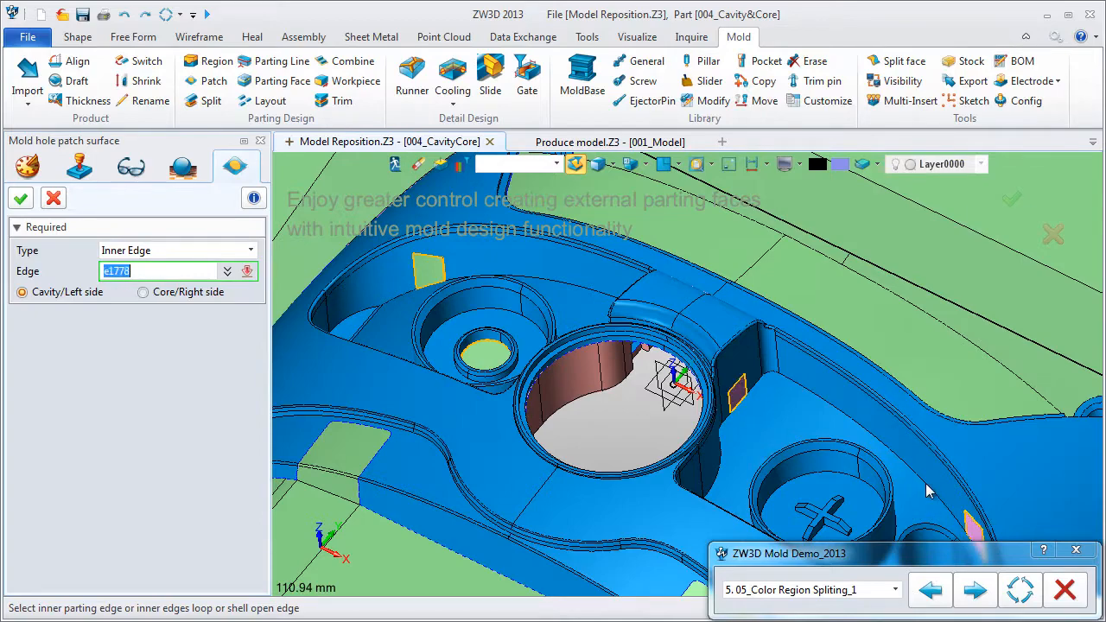
middle_click(884, 461)
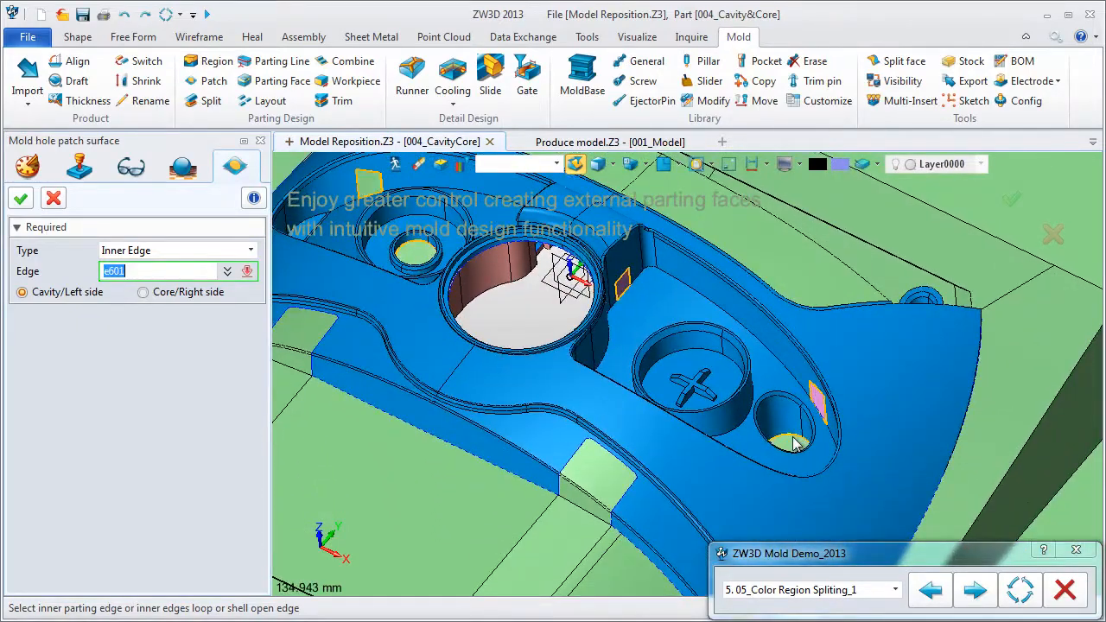
middle_click(530, 323)
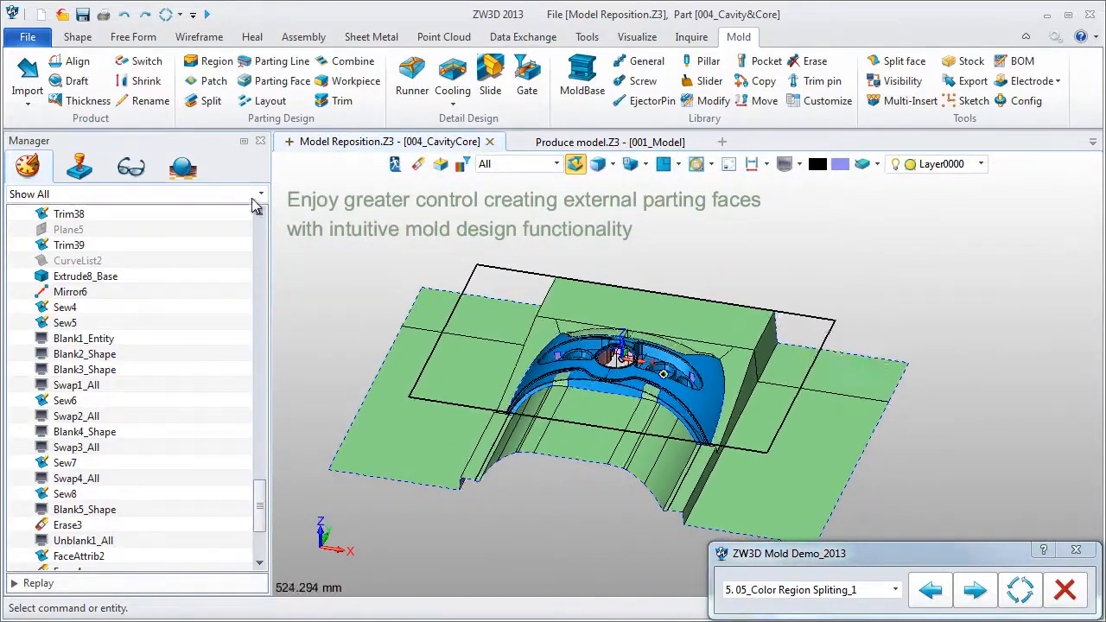
Step: Extrude the rectangular Sketch2 profile into a two-sided mold workpiece, starting at 60 mm and ending at -140 mm
left_click(353, 81)
left_click(419, 380)
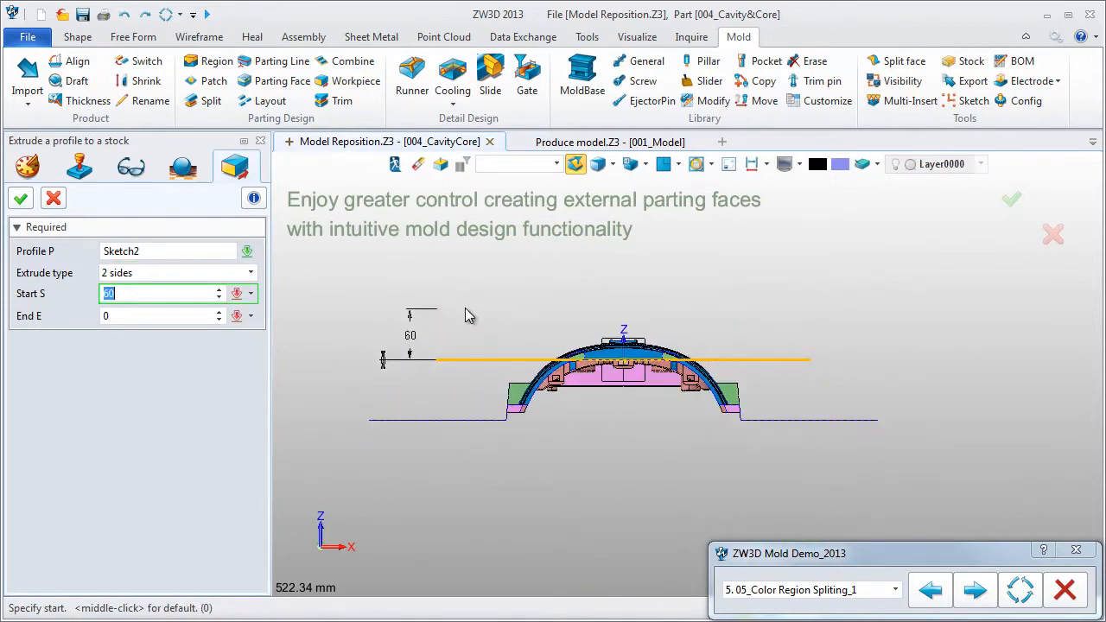
type("60")
key("Tab")
left_click(451, 485)
key("ctrl+i")
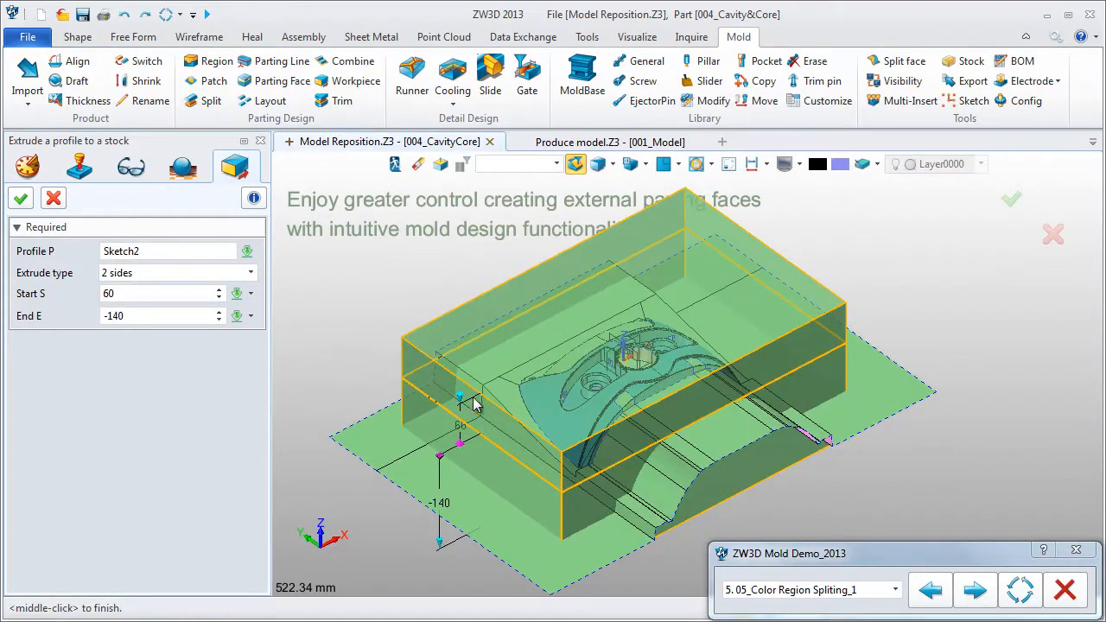
middle_click(475, 405)
Step: Trim the workpiece into core and cavity blocks, using the core region, the cavity region and all the parting faces
left_click(350, 101)
left_click(513, 344)
middle_click(526, 373)
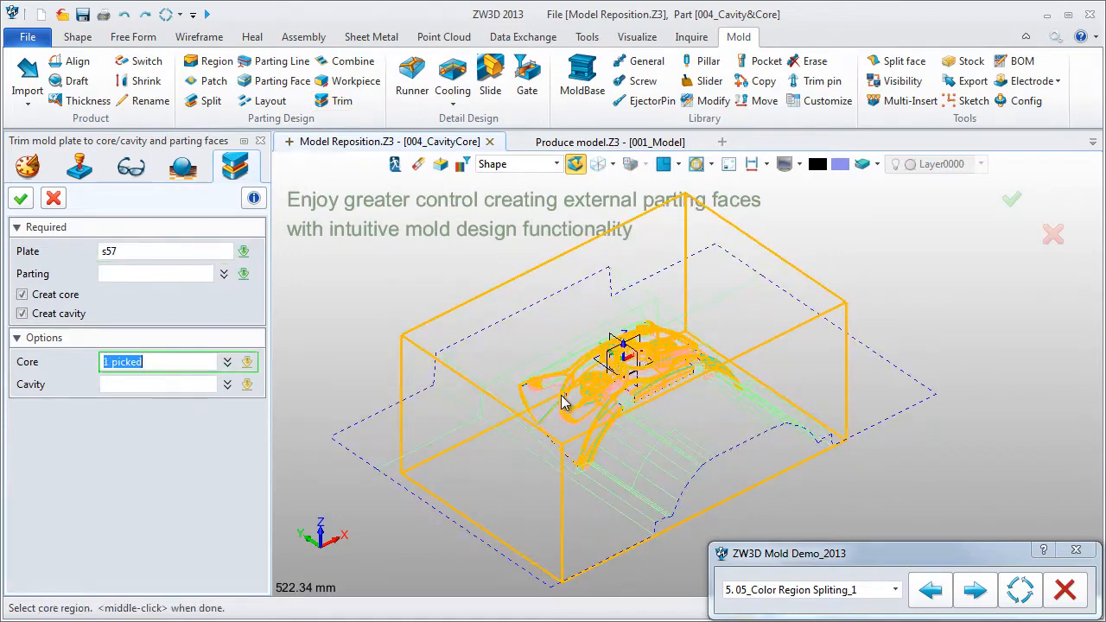
left_click(561, 412)
left_click(208, 385)
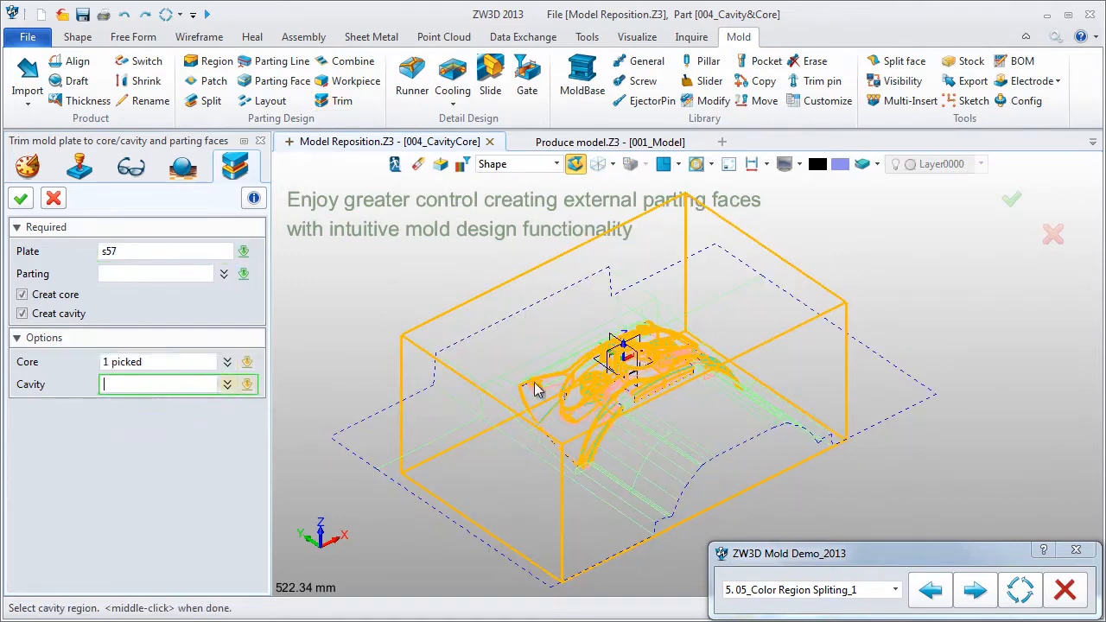
left_click(587, 372)
left_click(192, 273)
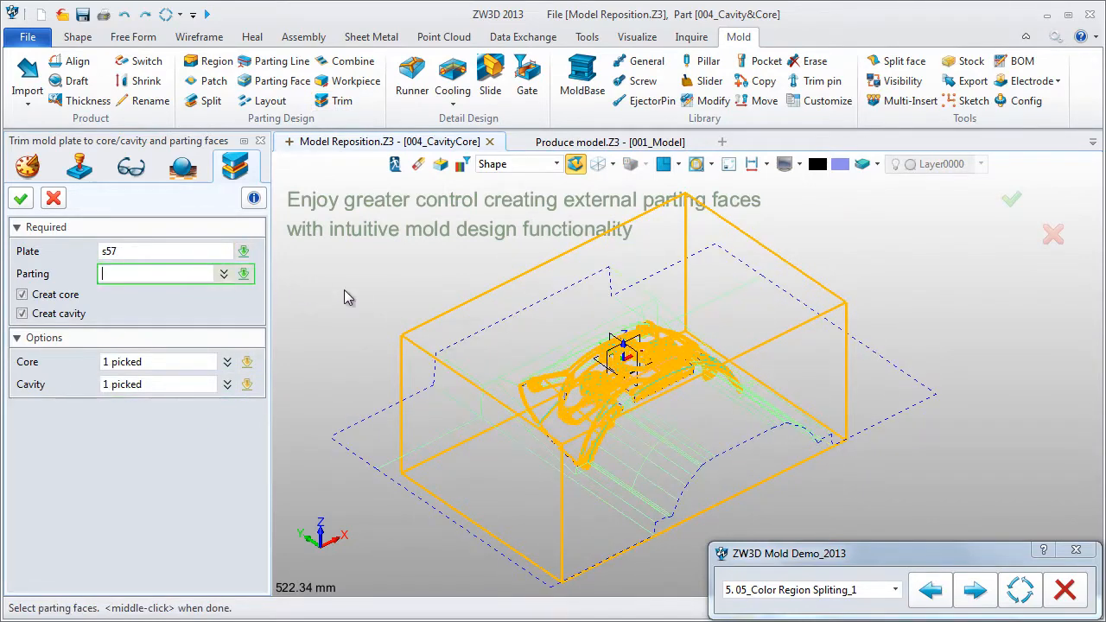
right_click(347, 296)
left_click(388, 341)
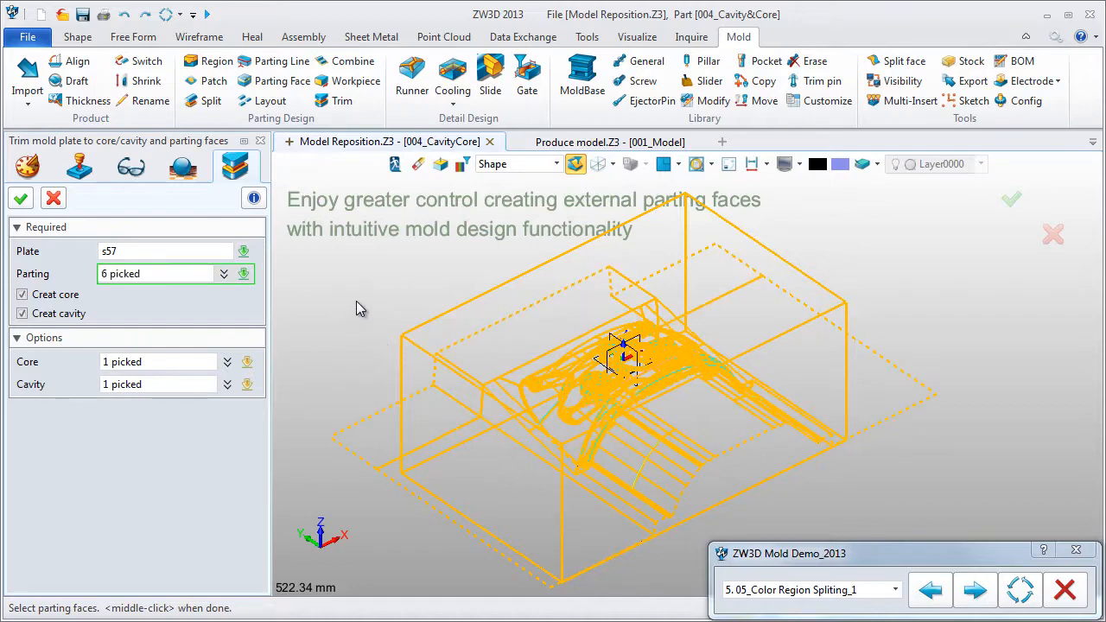
left_click(21, 200)
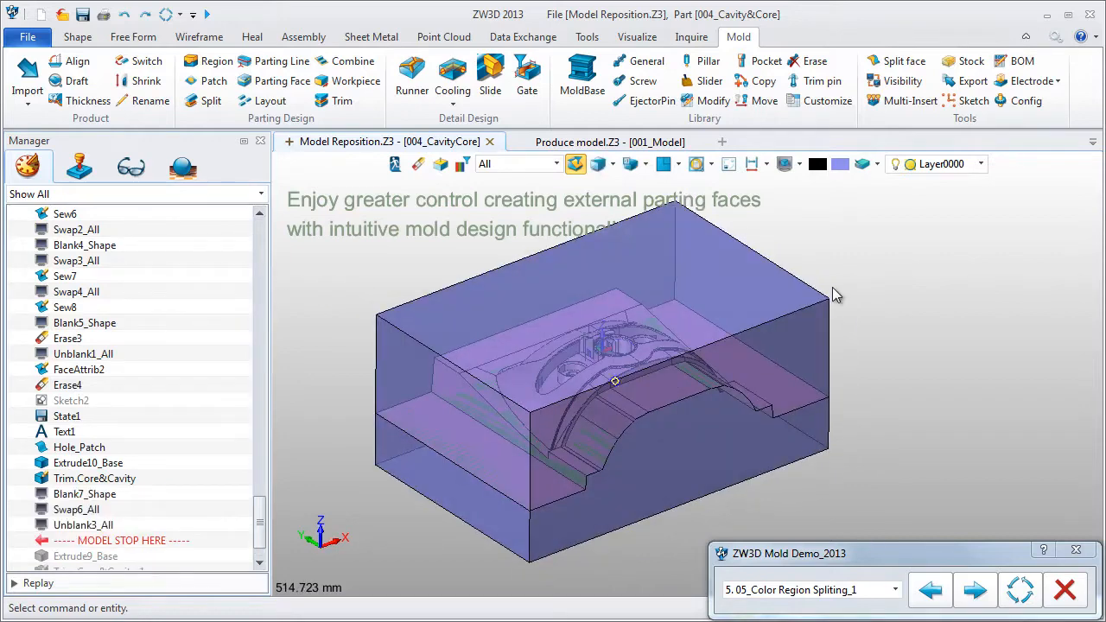
Step: Blank the upper mold block so that the lower block can be inspected
left_click(799, 164)
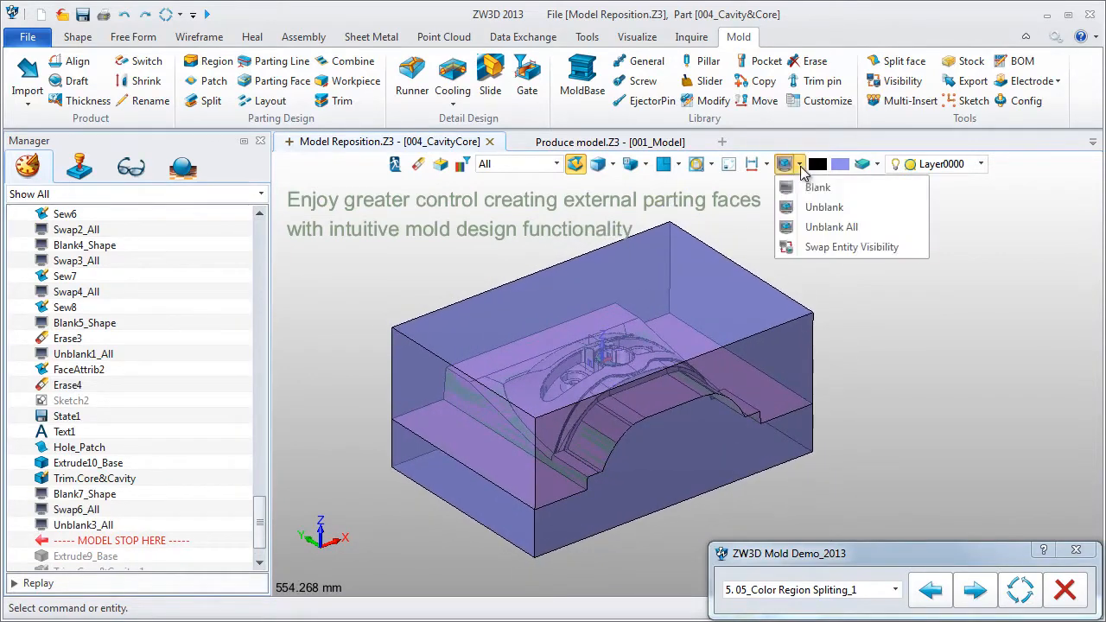
left_click(799, 194)
left_click(735, 316)
middle_click(810, 271)
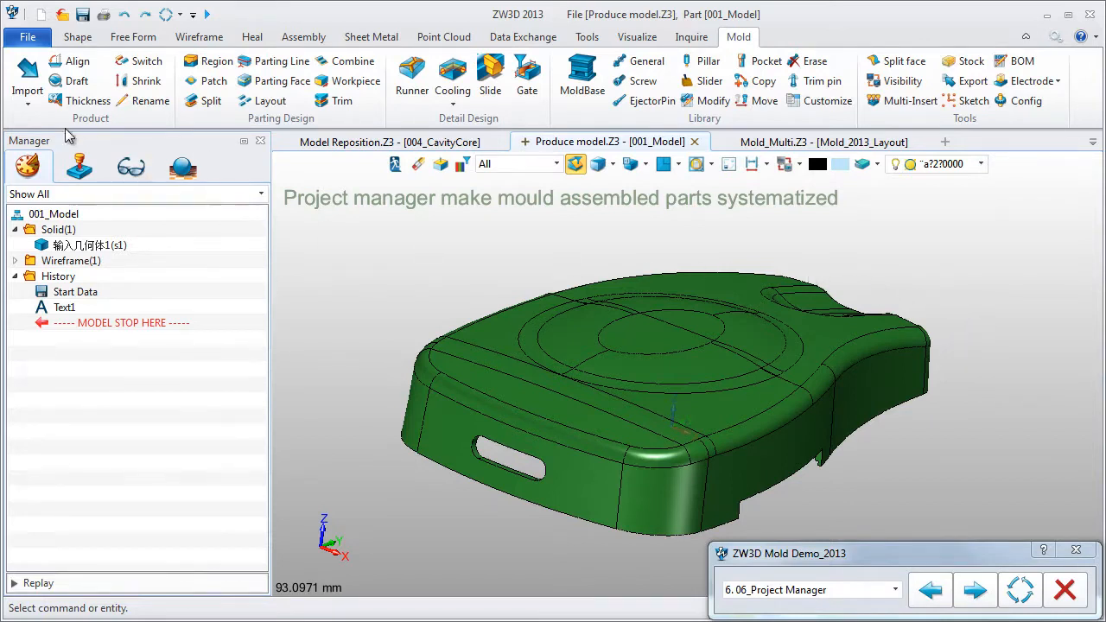
Step: Create a new mold project named Mold_2013 for the green cover model
left_click(28, 103)
left_click(62, 156)
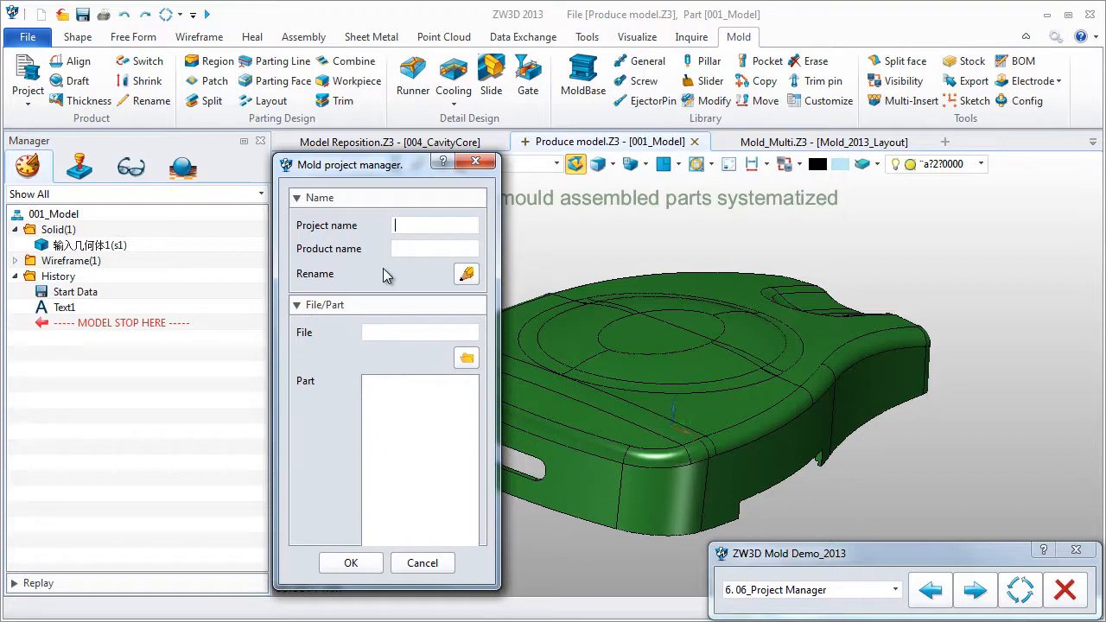
type("Mold_2013")
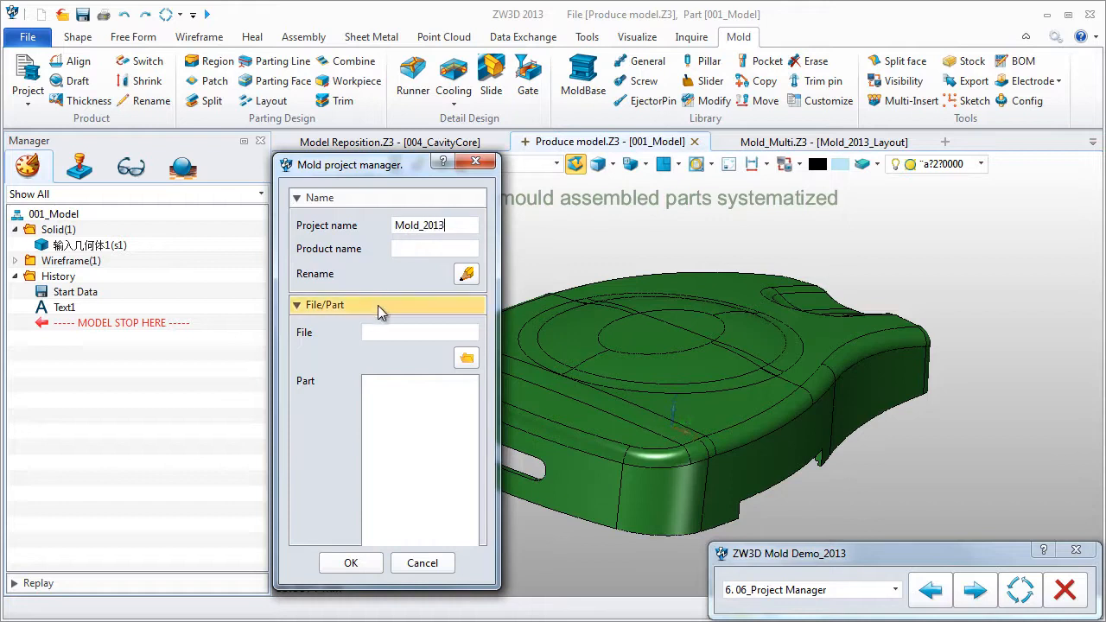
left_click(359, 561)
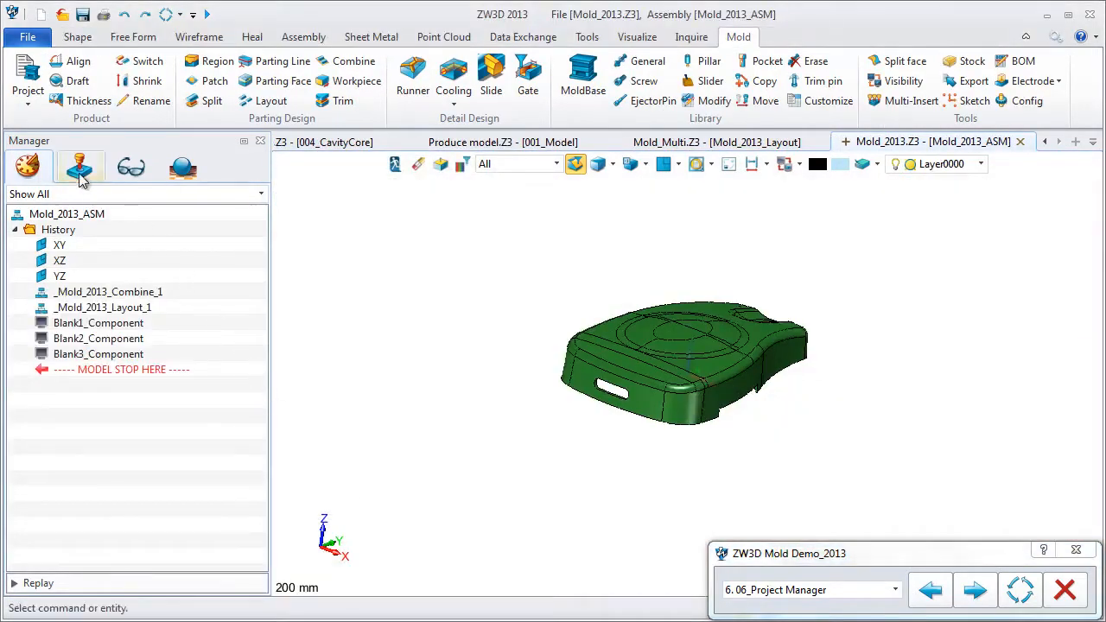
Step: Show the assembly structure of Mold_2013_ASM and look at the assembled cover up close
left_click(79, 166)
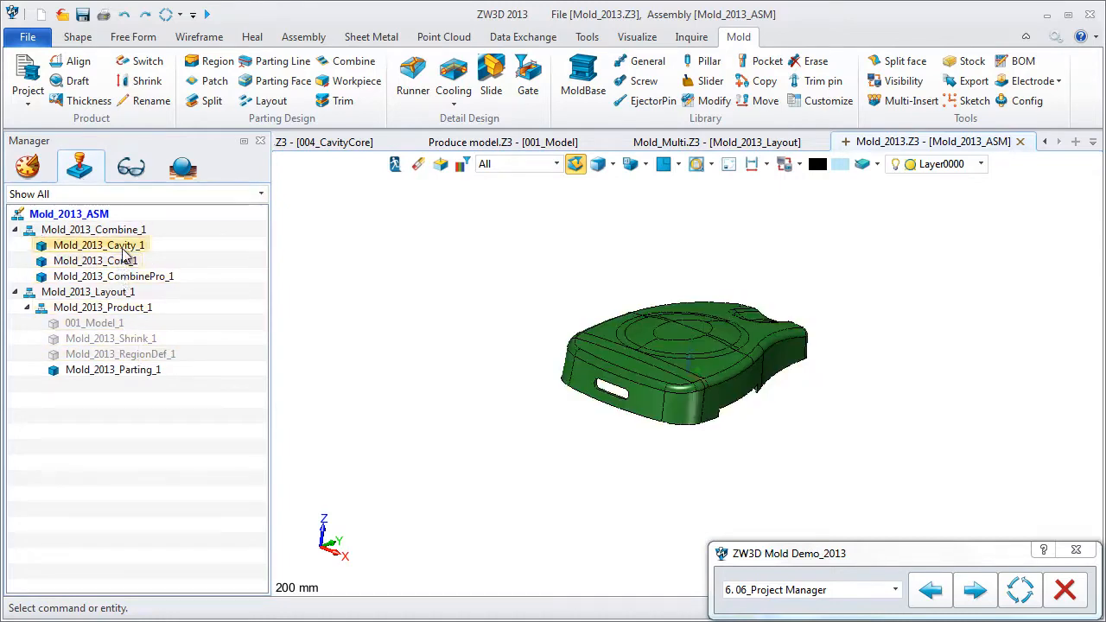
scroll(318, 311, "up", 5)
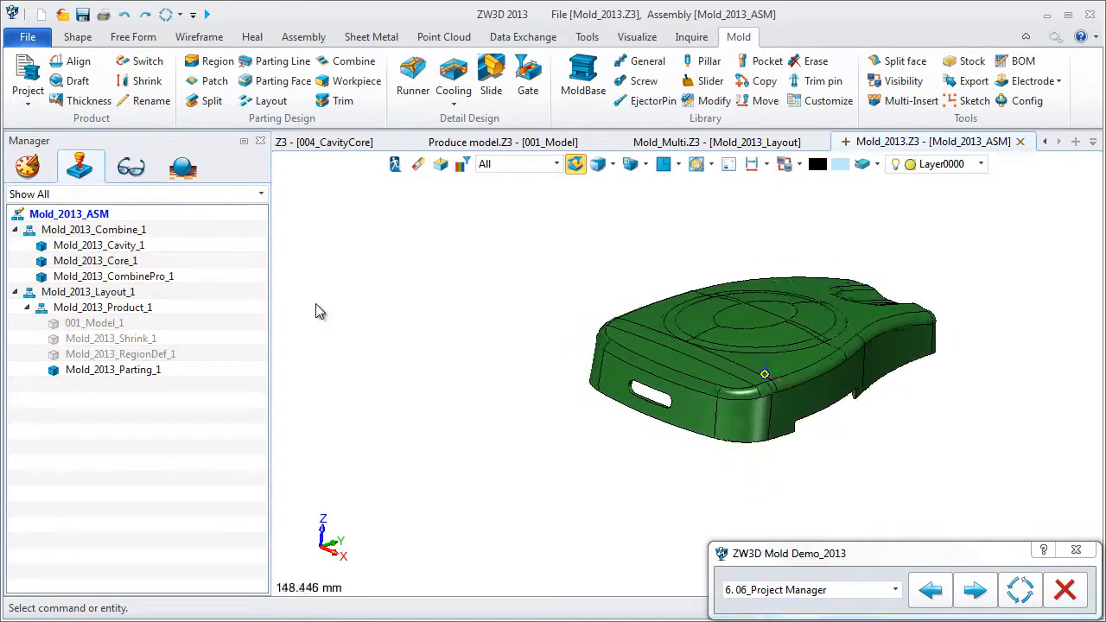
scroll(318, 307, "up", 1)
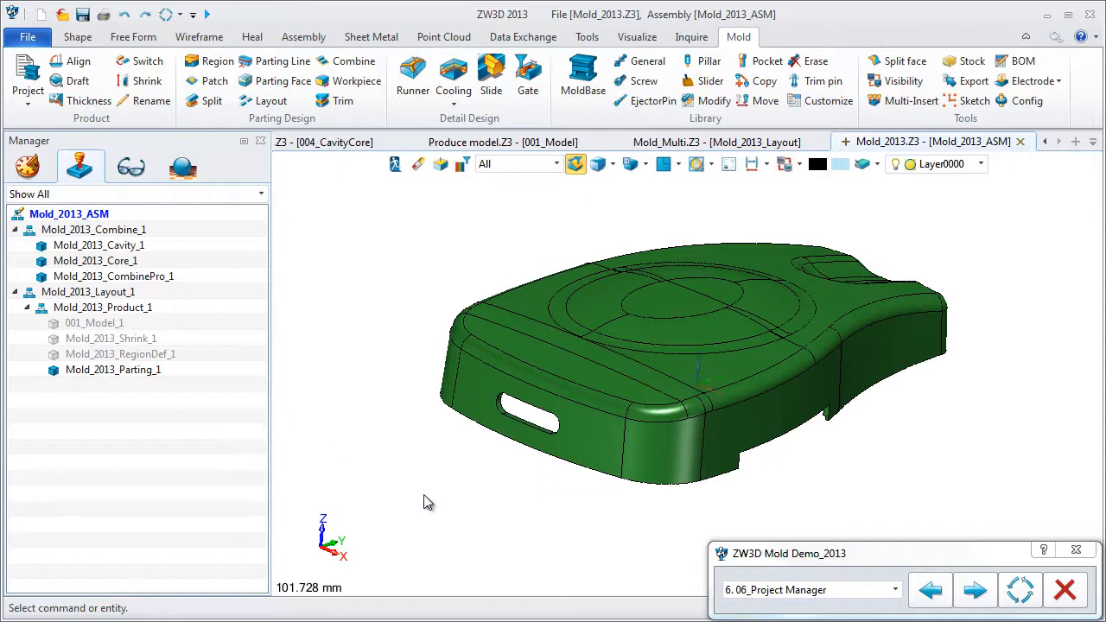
Step: Load the 07_Multi cavity demo stage and begin a balanced four-cavity layout of Mold_2013_Product_1 along direction 0,1,0
left_click(978, 596)
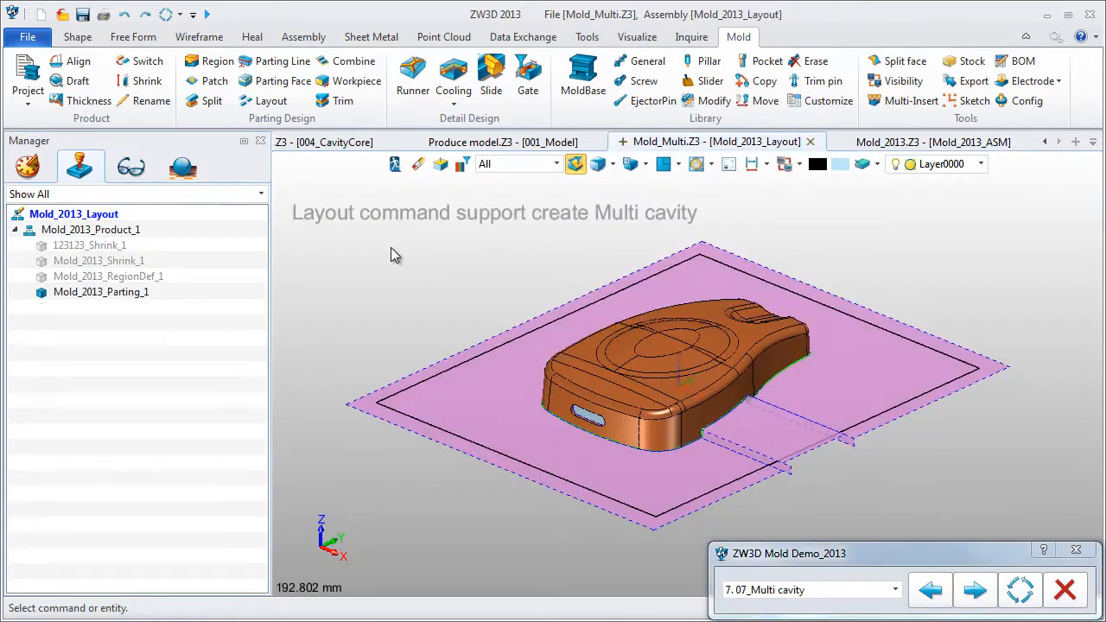
left_click(269, 105)
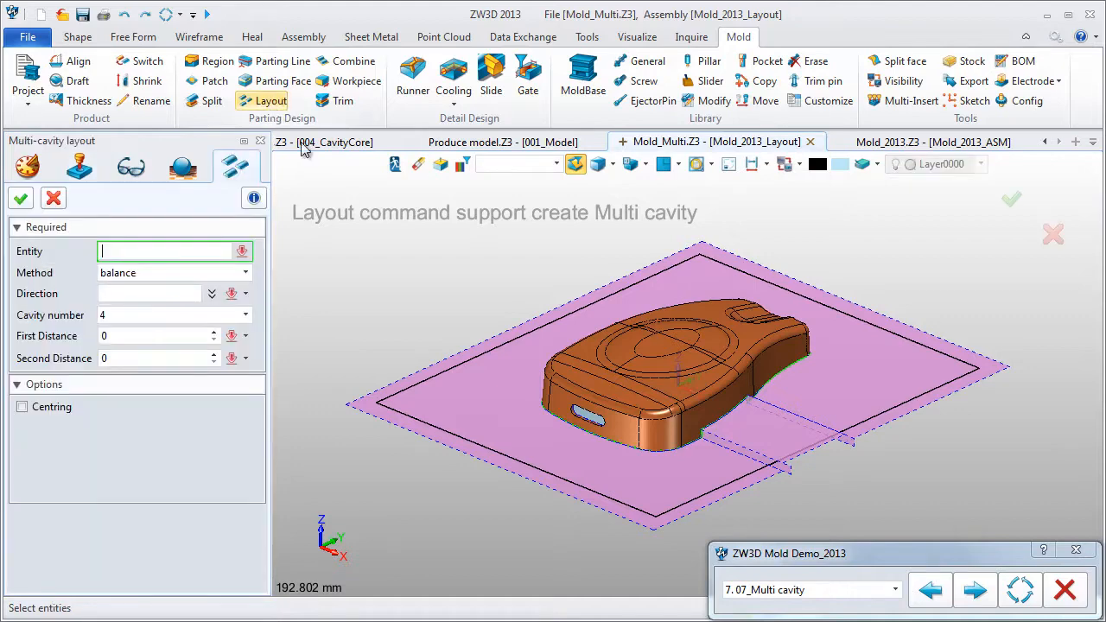
left_click(506, 388)
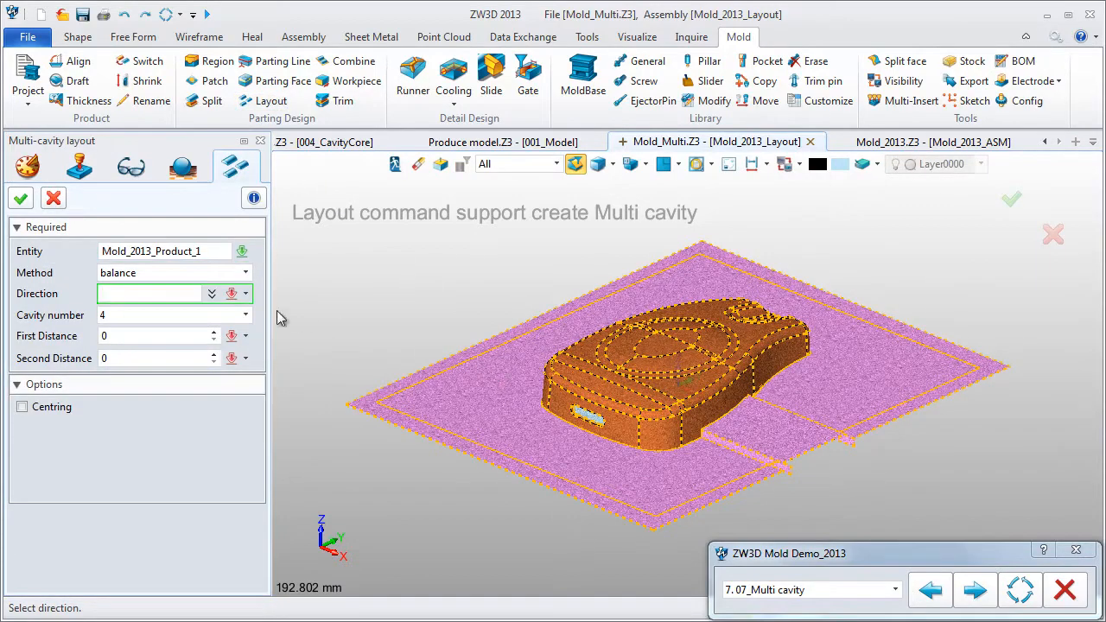
left_click(190, 274)
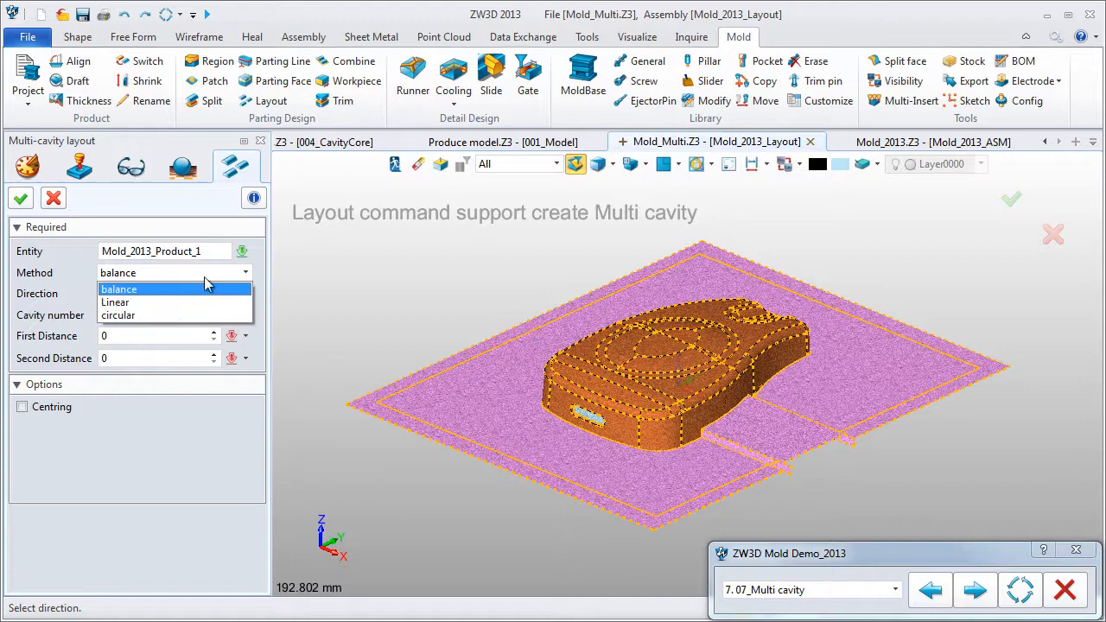
left_click(207, 289)
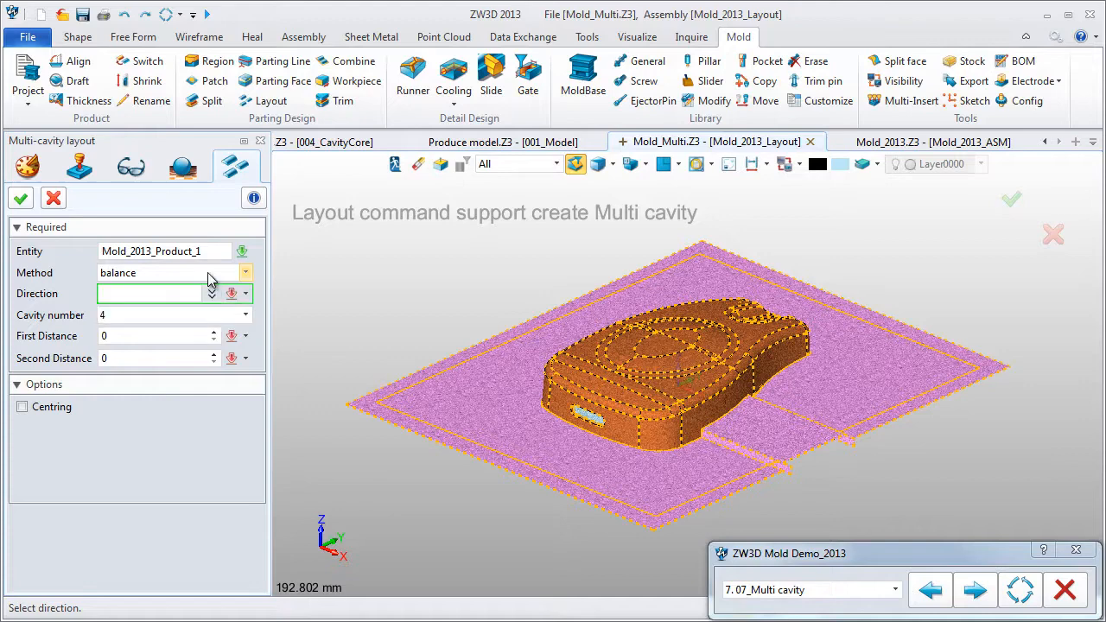
right_click(339, 288)
left_click(404, 339)
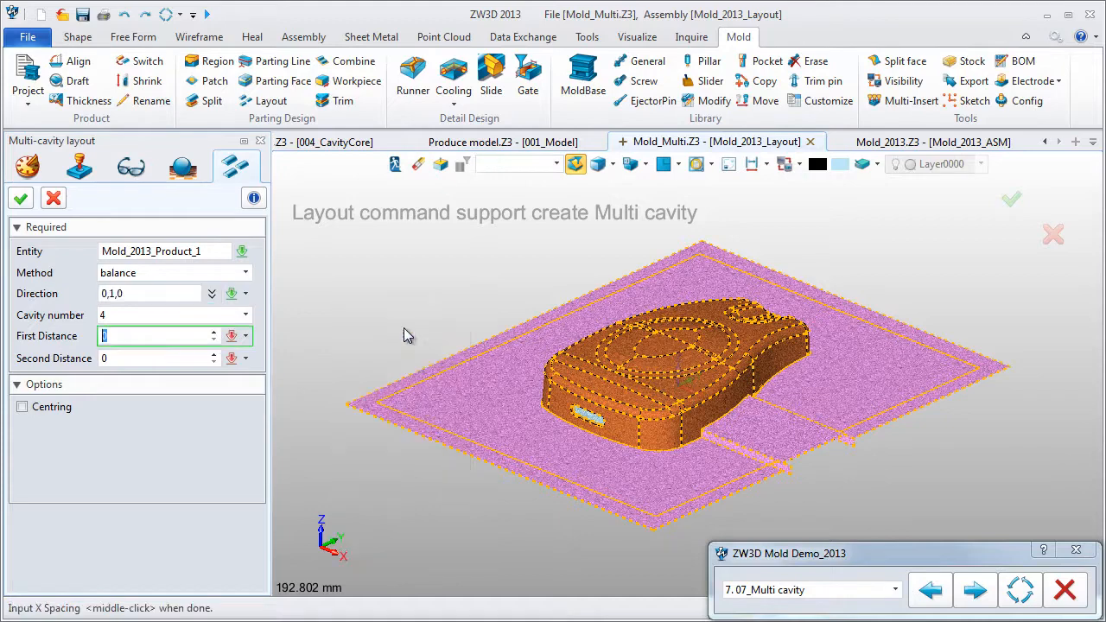
Step: Set the layout's first distance to 200 and second distance to 150, enable centring, and create the multi-cavity layout
scroll(402, 328, "down", 1)
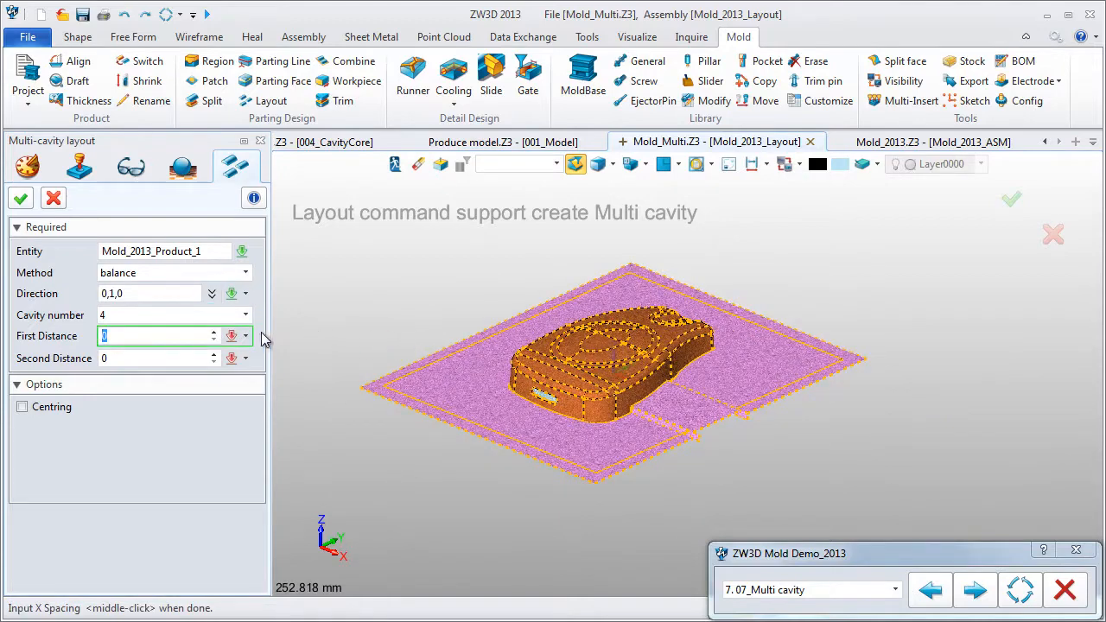
type("200")
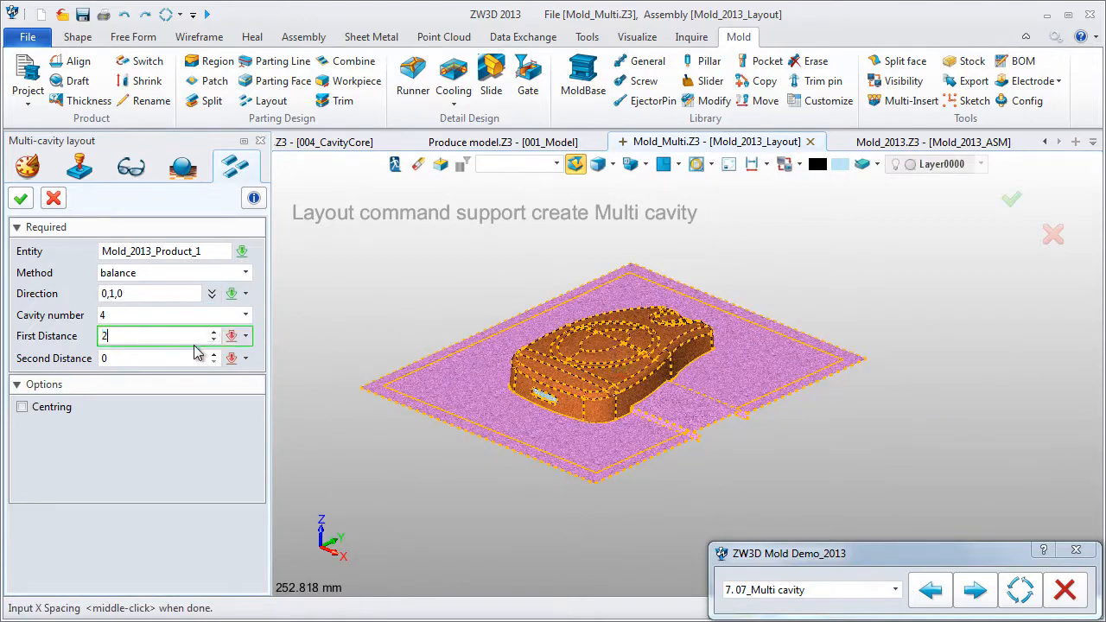
left_click(156, 358)
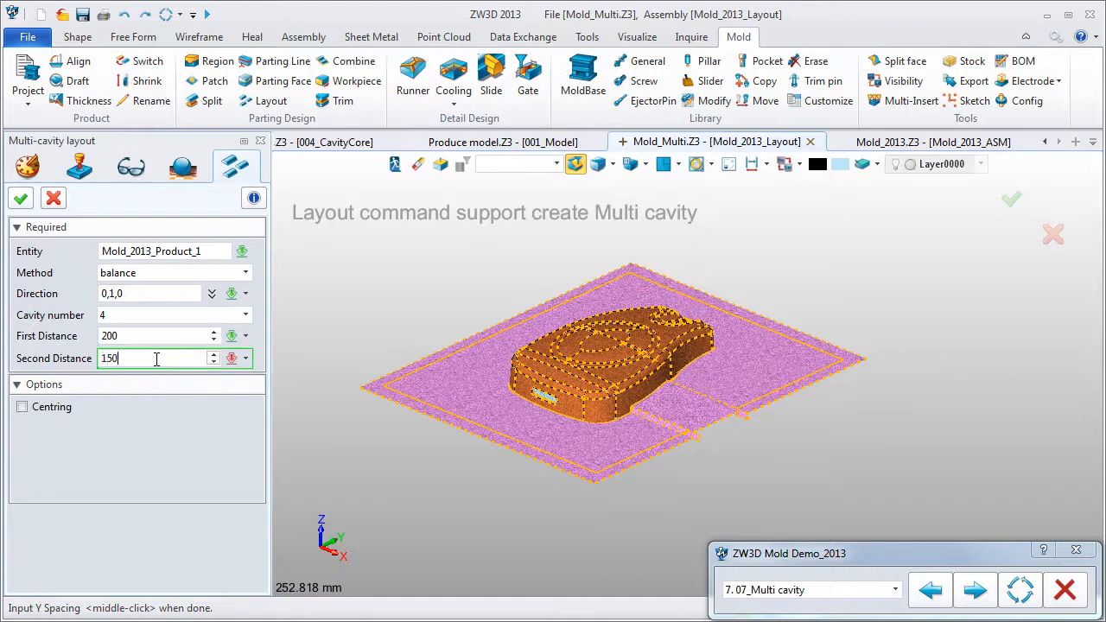
left_click(53, 407)
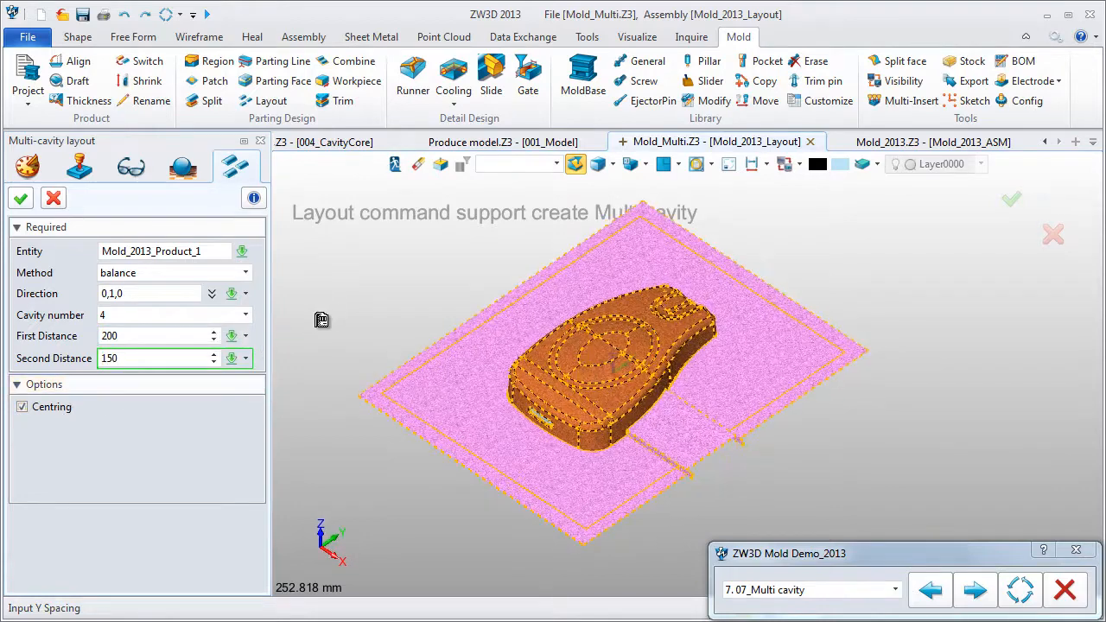
left_click(21, 198)
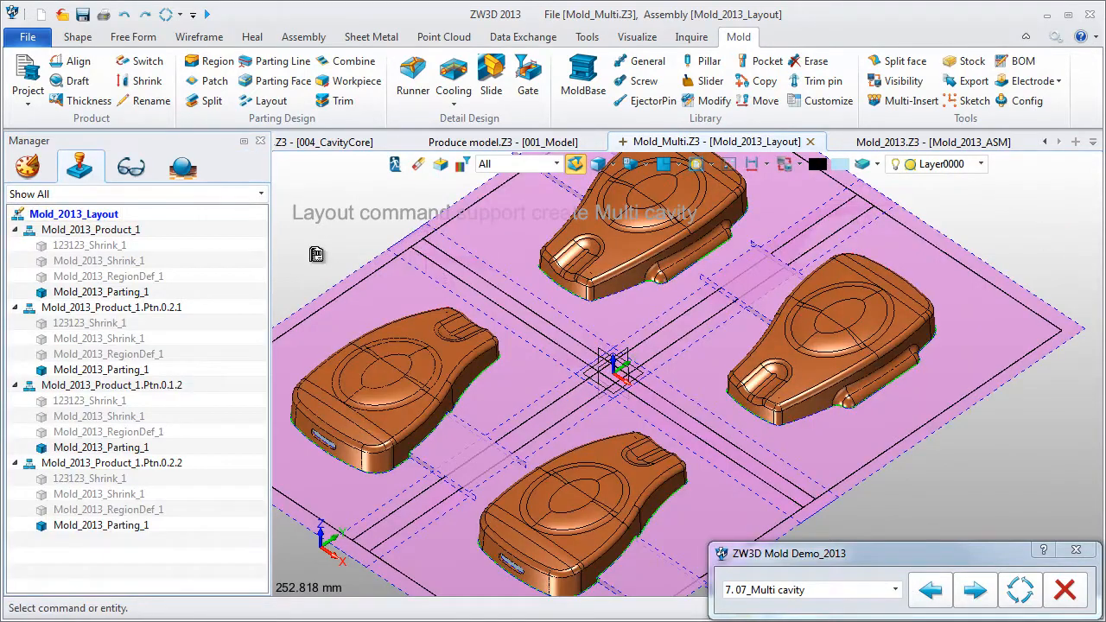
Step: Redefine the layout of Mold_2013_Product_1 with a cavity number of 2
scroll(316, 253, "down", 4)
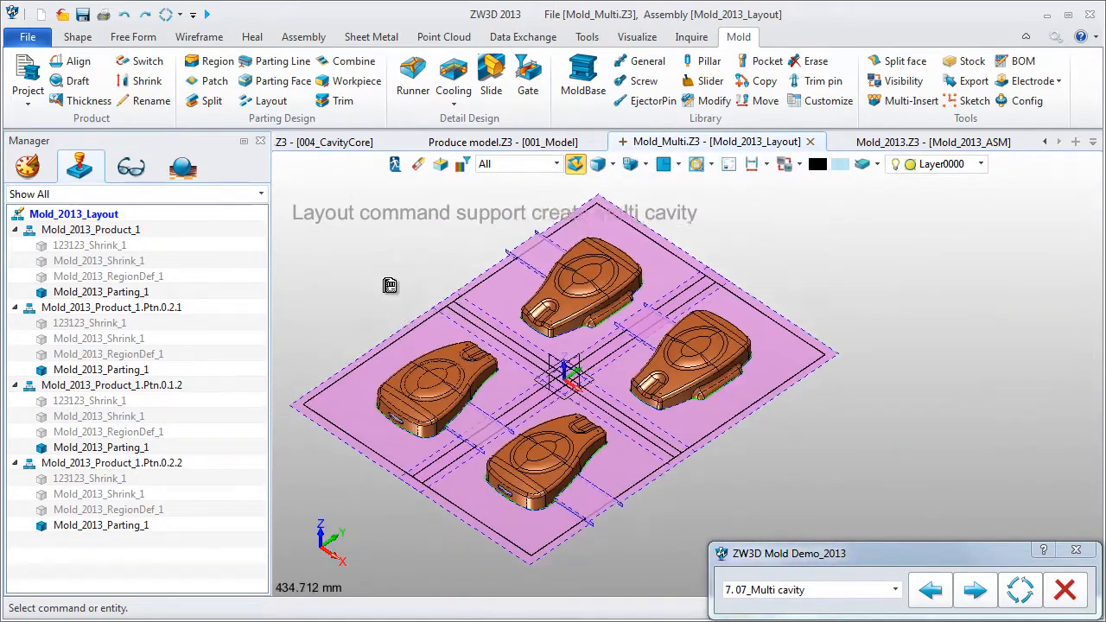
middle_click_drag(390, 285, 448, 306)
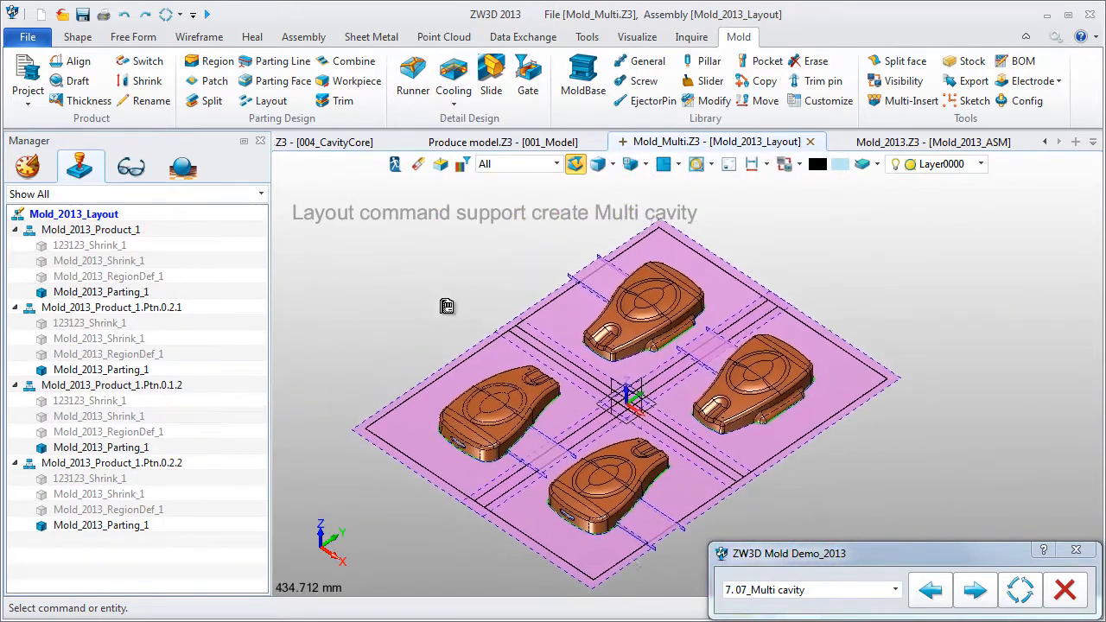
right_click(336, 278)
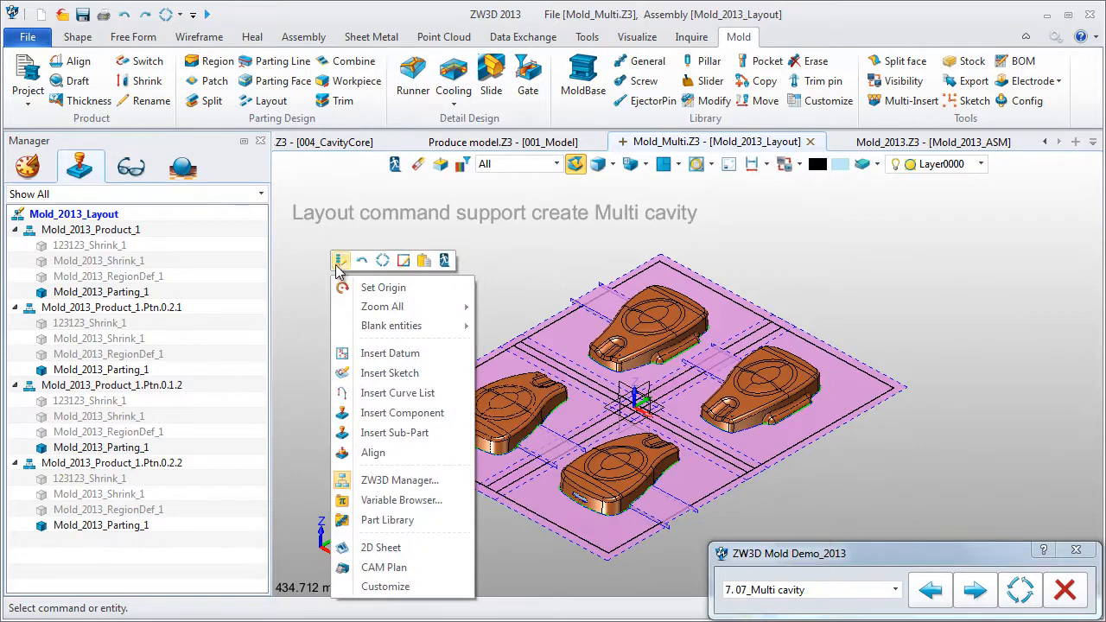
left_click(339, 260)
left_click(626, 345)
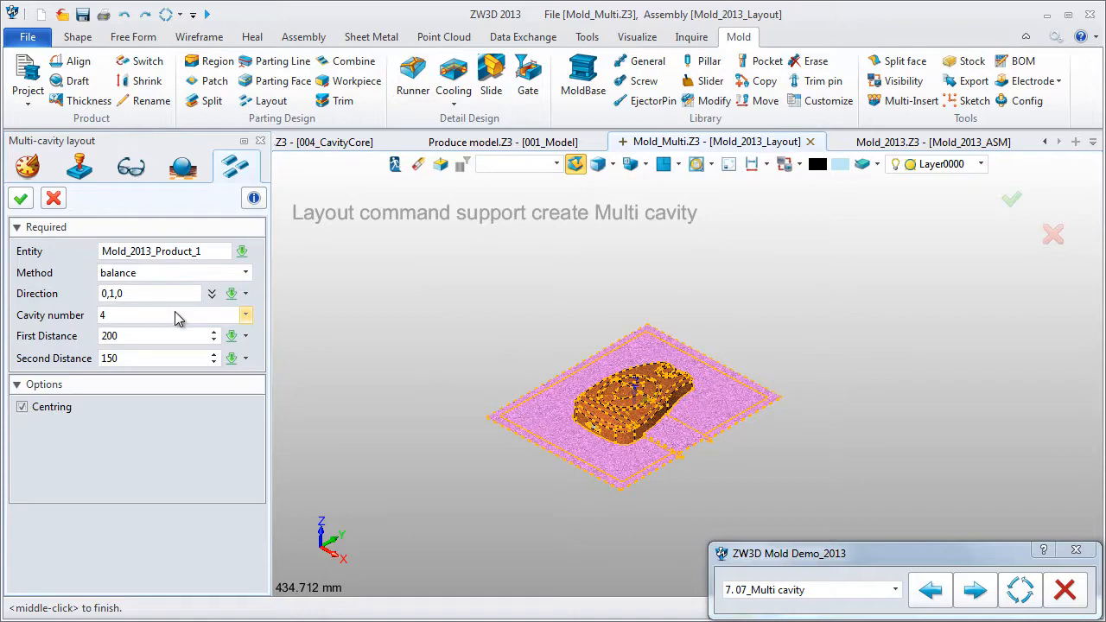
left_click(178, 317)
left_click(143, 329)
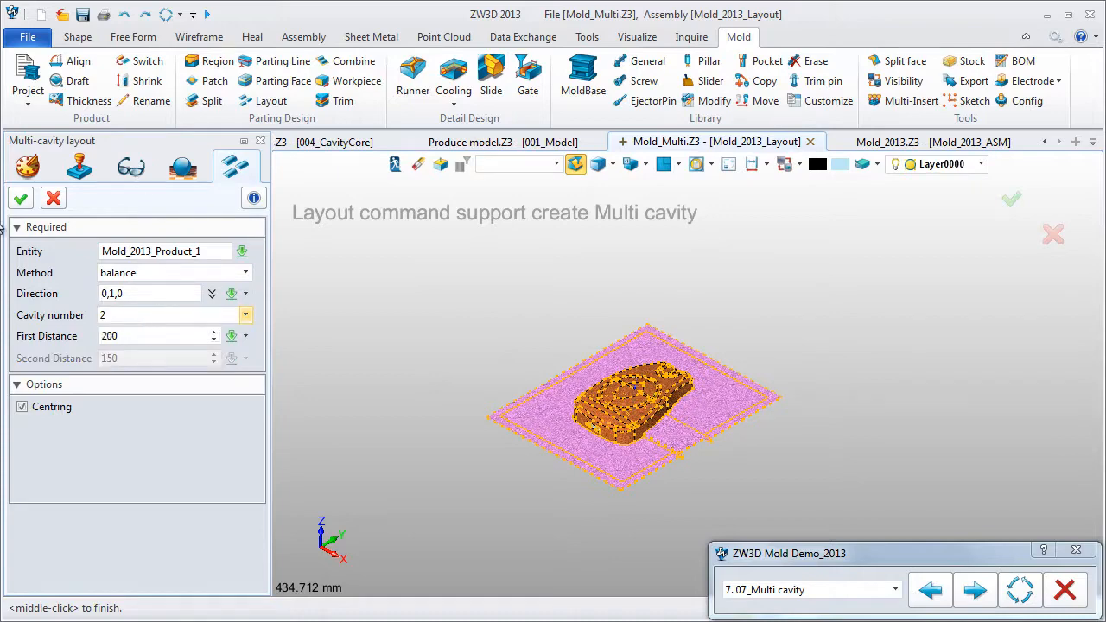
left_click(19, 199)
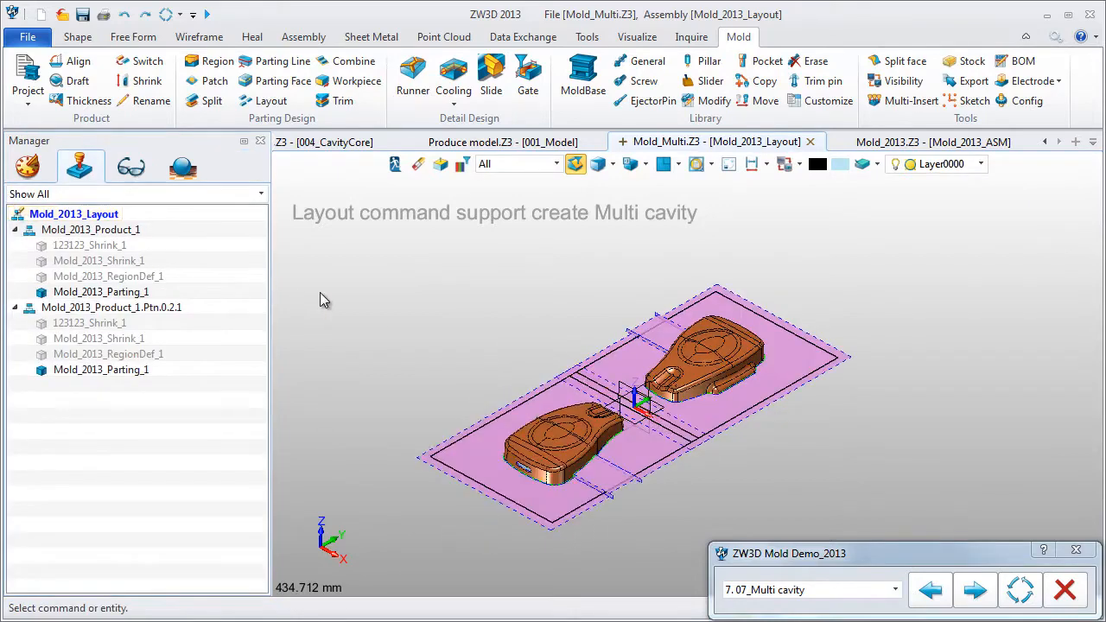
middle_click_drag(343, 306, 342, 326)
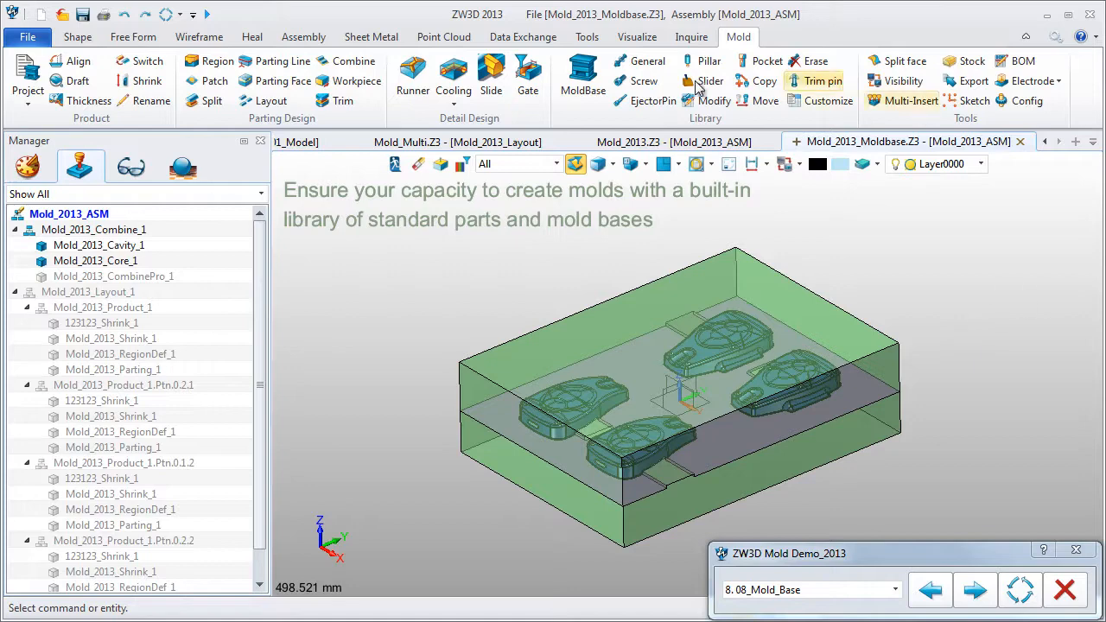
Step: Begin a mold base from supplier LKM with type SG, and enlarge the reference image for a clearer view
left_click(583, 83)
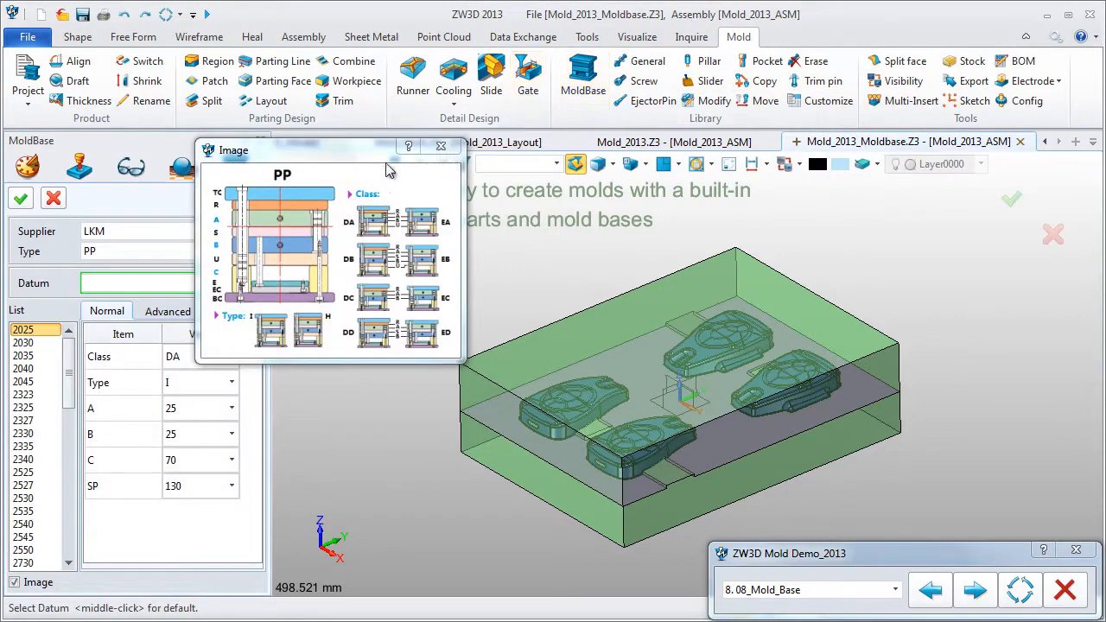
left_click_drag(306, 155, 389, 167)
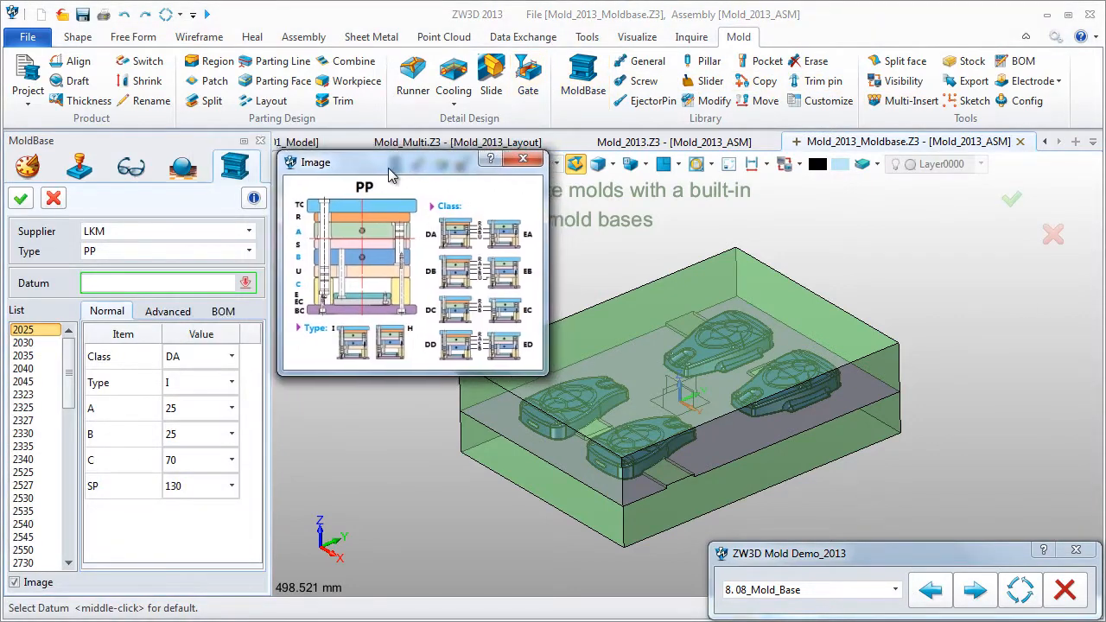
left_click(192, 231)
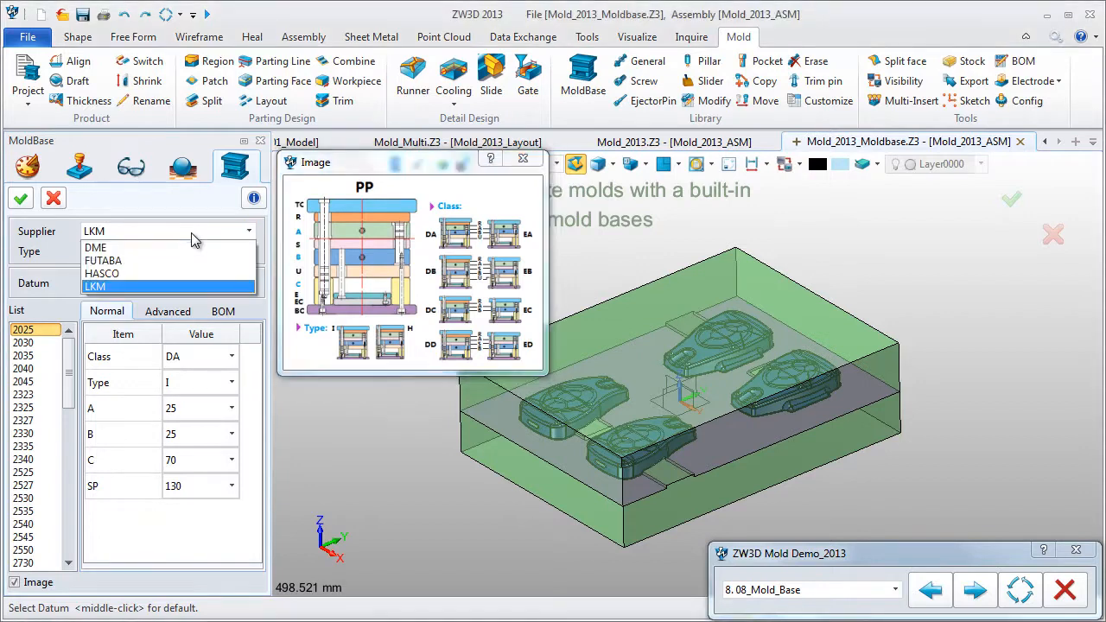
left_click(173, 286)
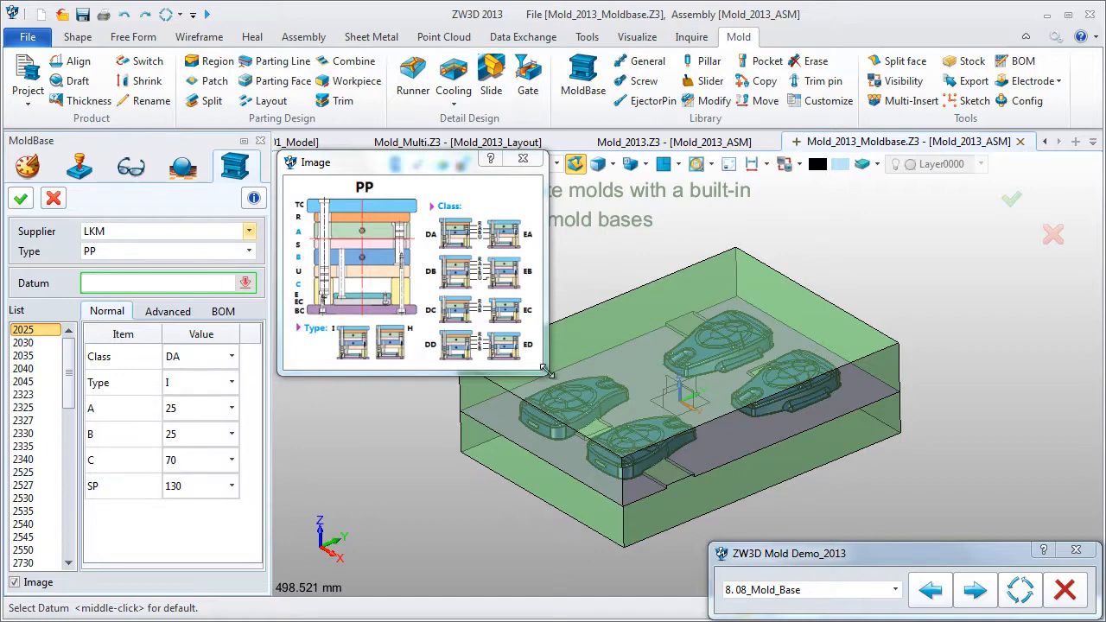
left_click_drag(545, 374, 723, 557)
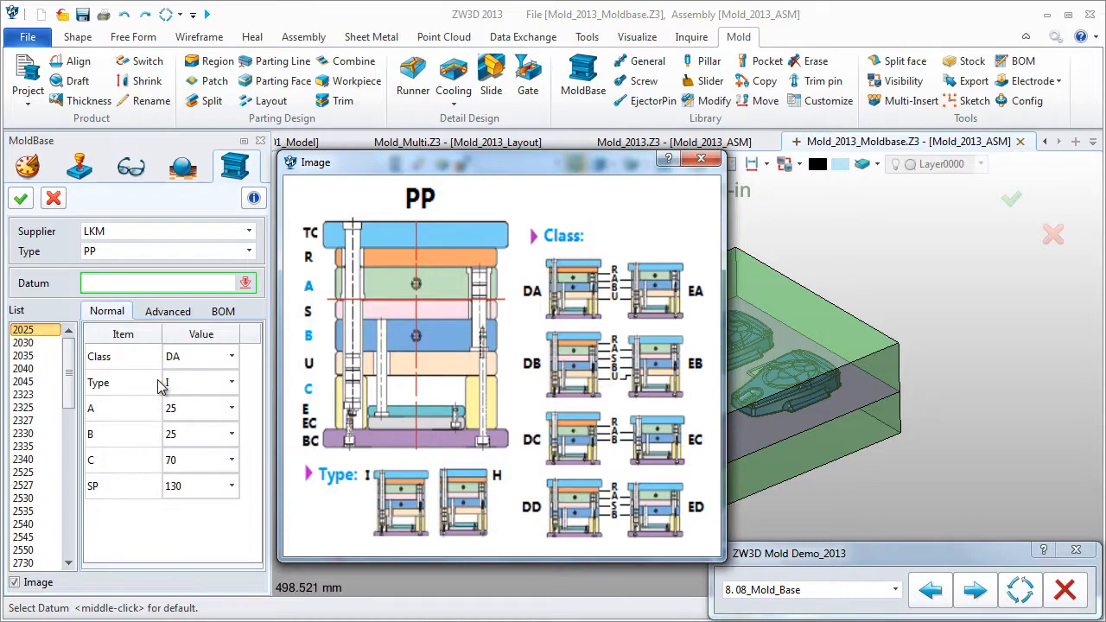
left_click(136, 253)
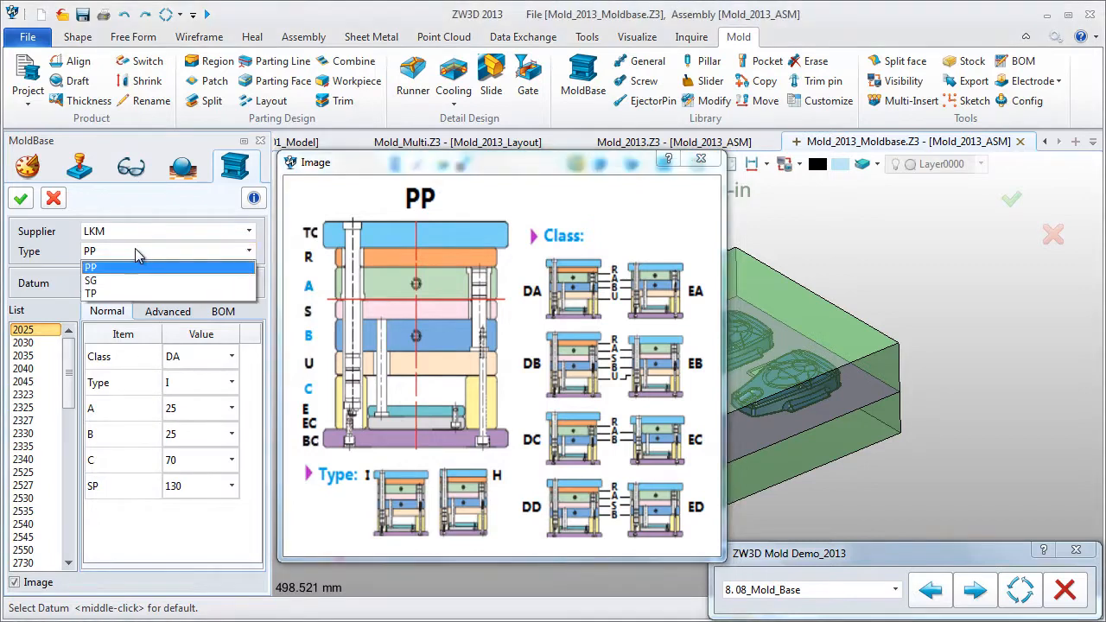
left_click(124, 281)
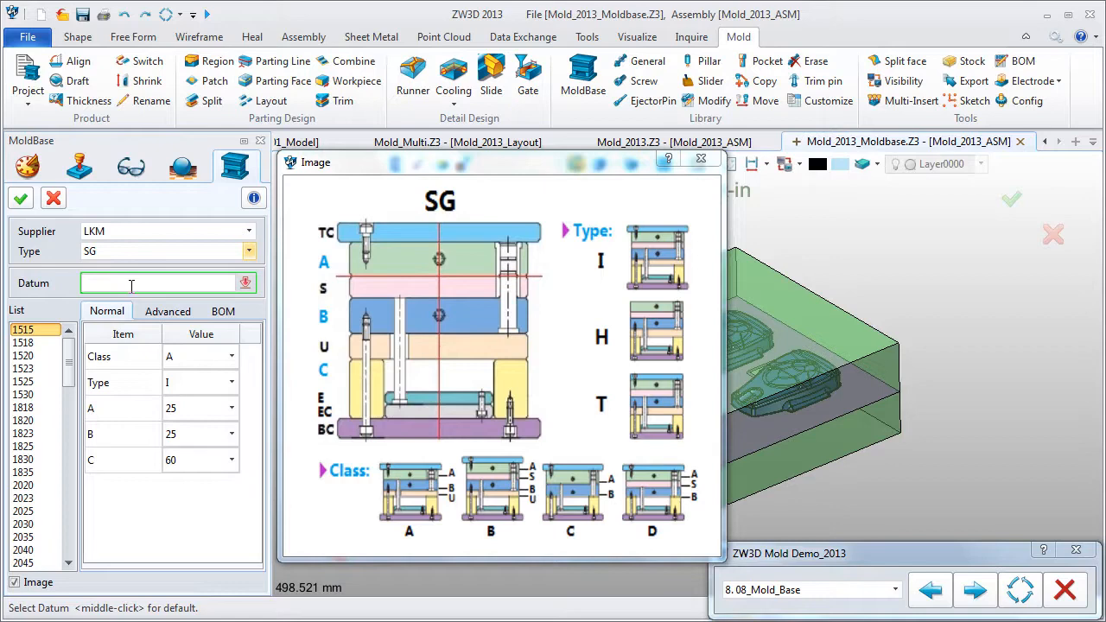
Step: Choose mold base size 5560 and set its class to C
left_click(206, 360)
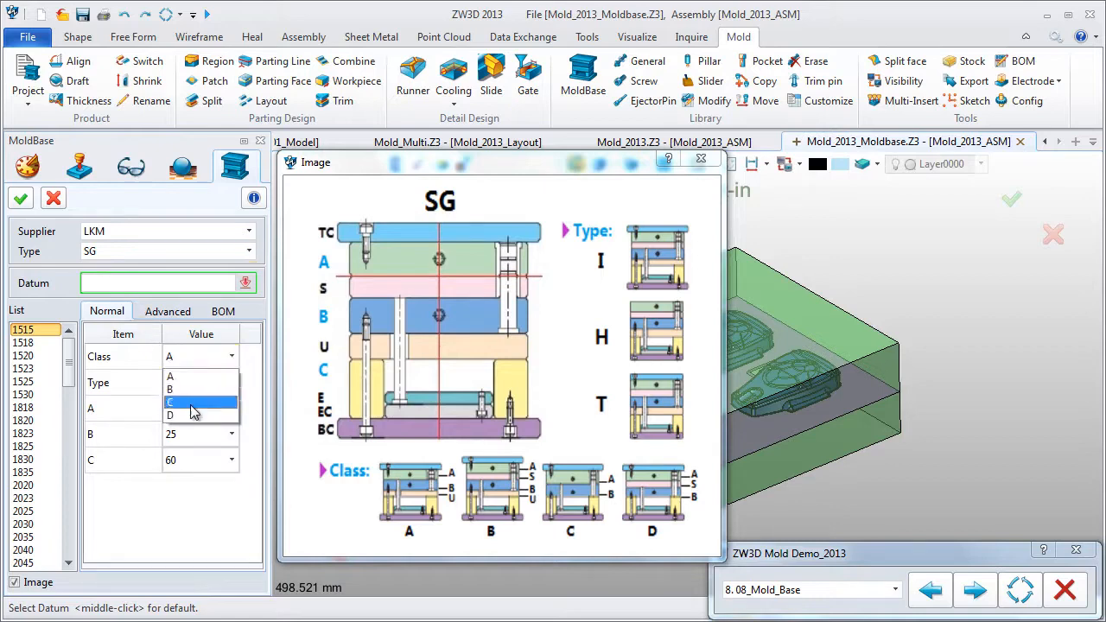
left_click(191, 405)
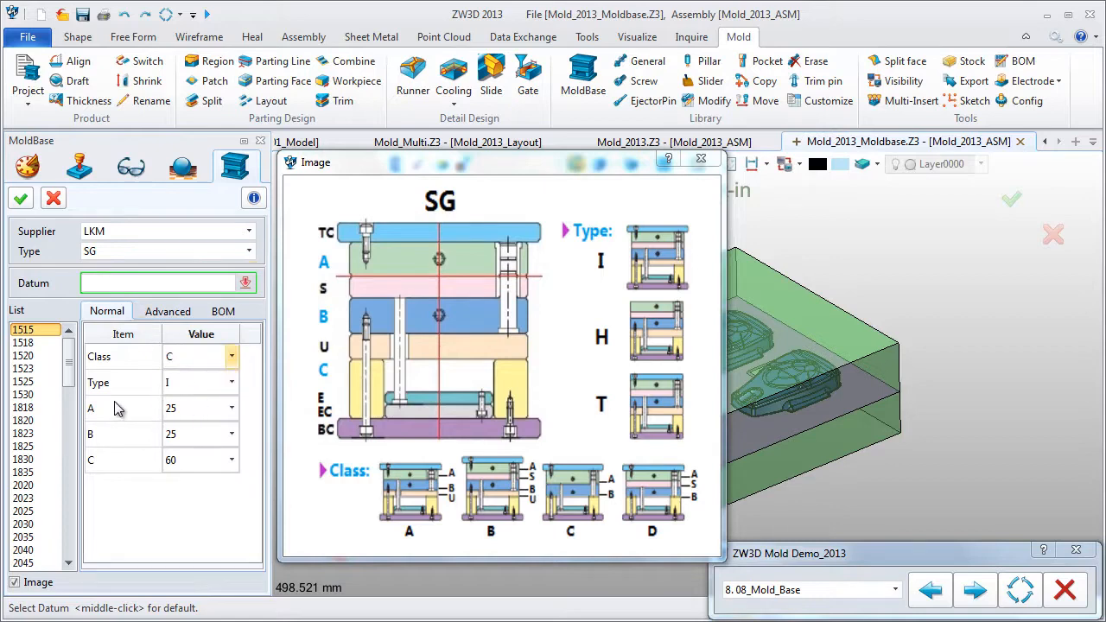
left_click(113, 287)
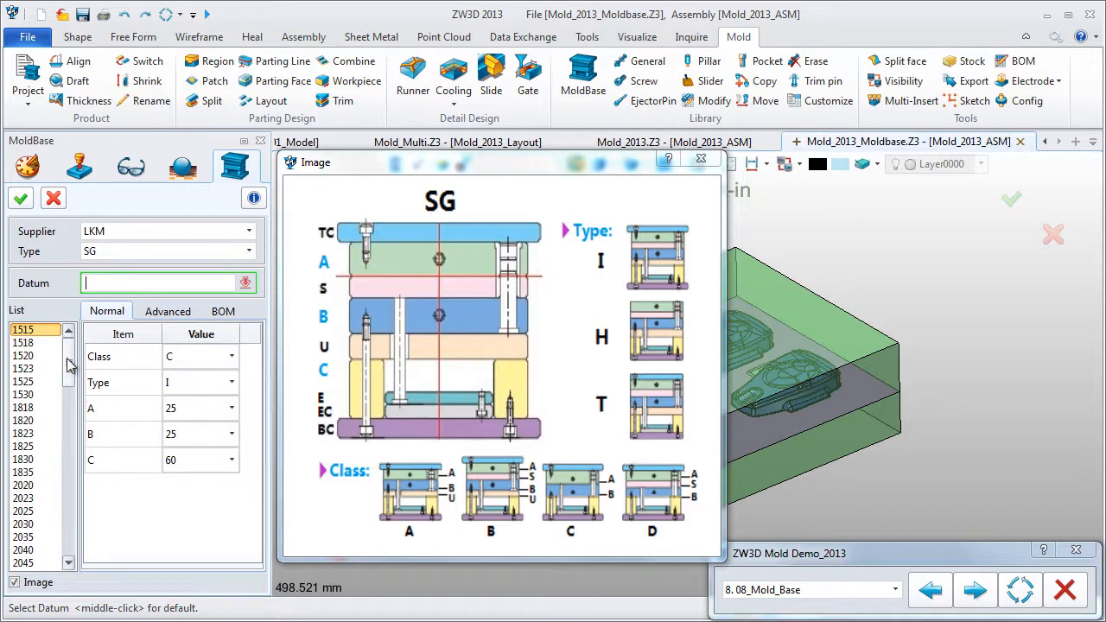
left_click_drag(68, 354, 67, 527)
left_click(34, 476)
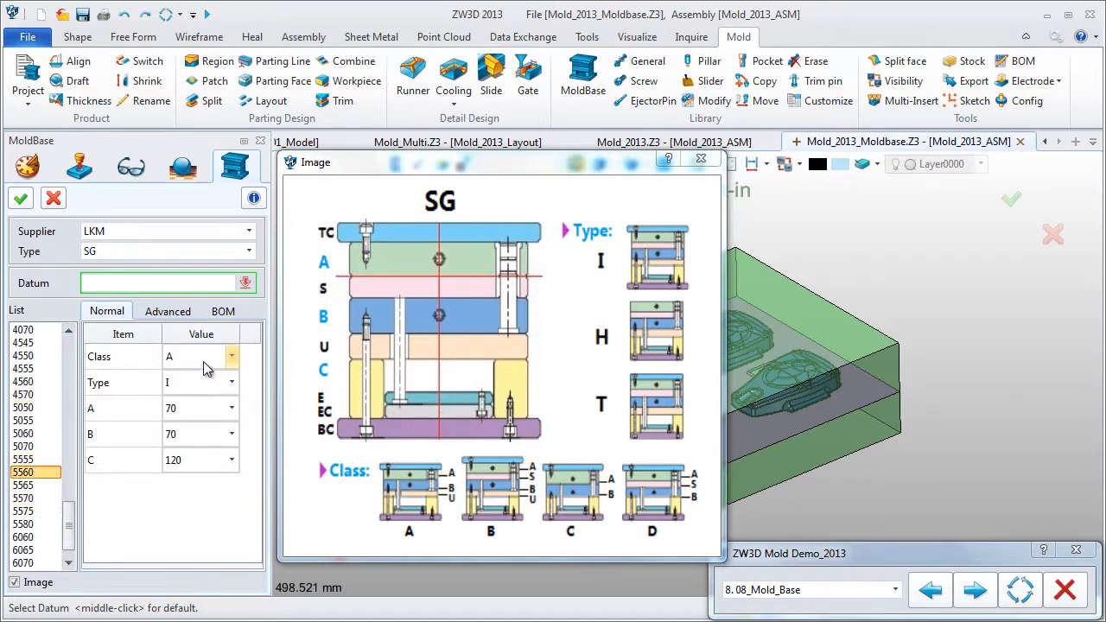
left_click(230, 356)
left_click(199, 407)
Step: Set the mold base's A value to 140, B to 140 and C to 180
left_click(200, 409)
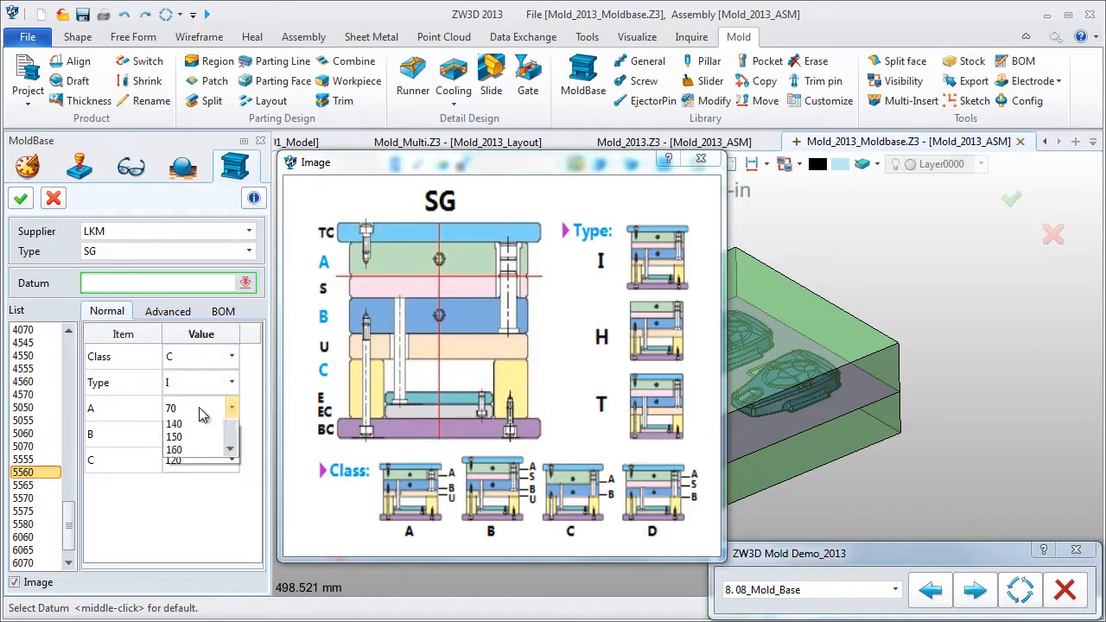
left_click(197, 480)
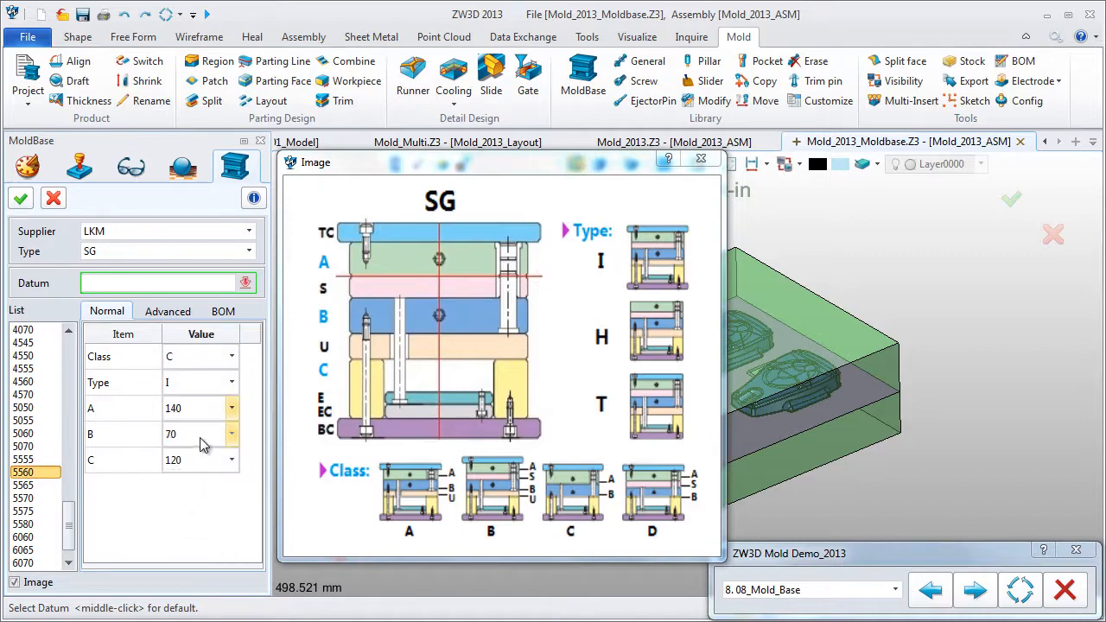
left_click(200, 435)
left_click(195, 557)
left_click(203, 460)
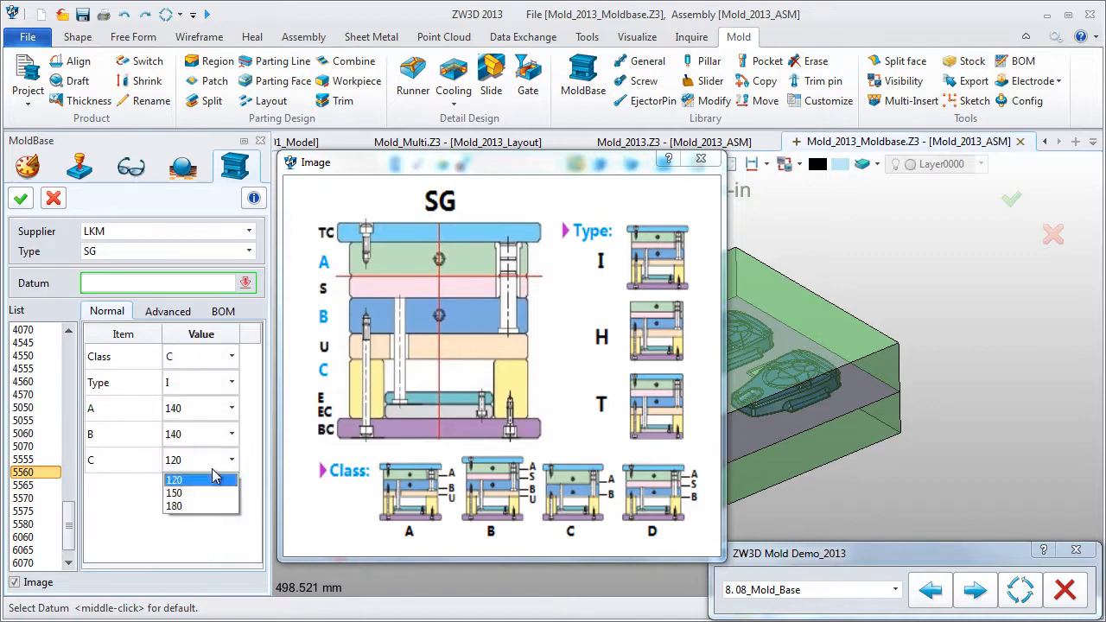
left_click(198, 508)
Step: Set the cavity gap and core gap to 0.5 and the ejector gap to 5, and create the mold base
left_click(170, 313)
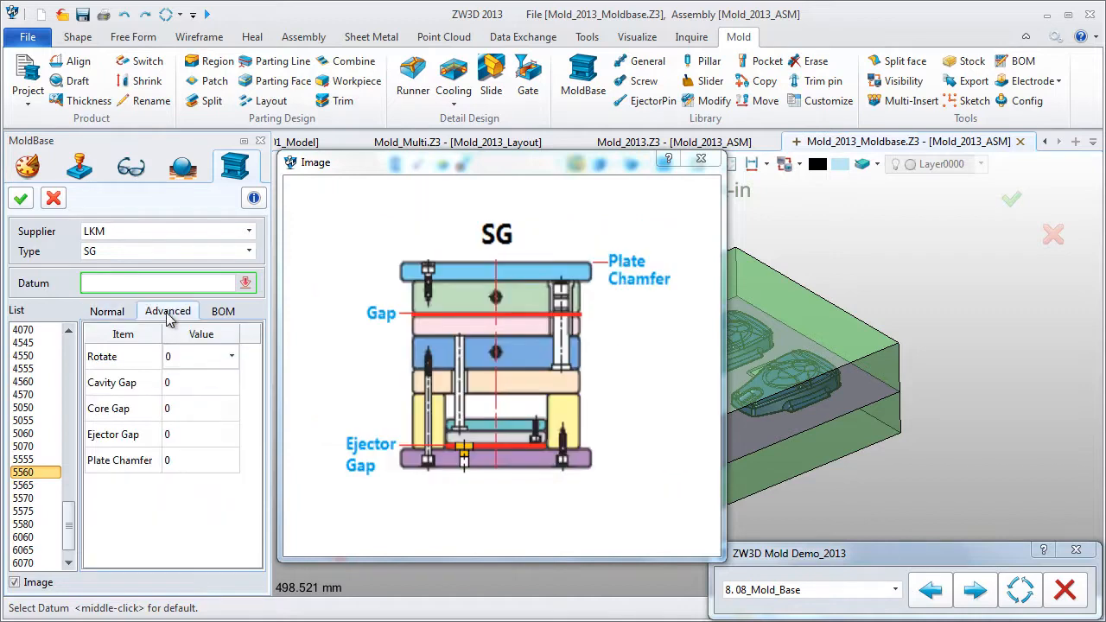
left_click(207, 363)
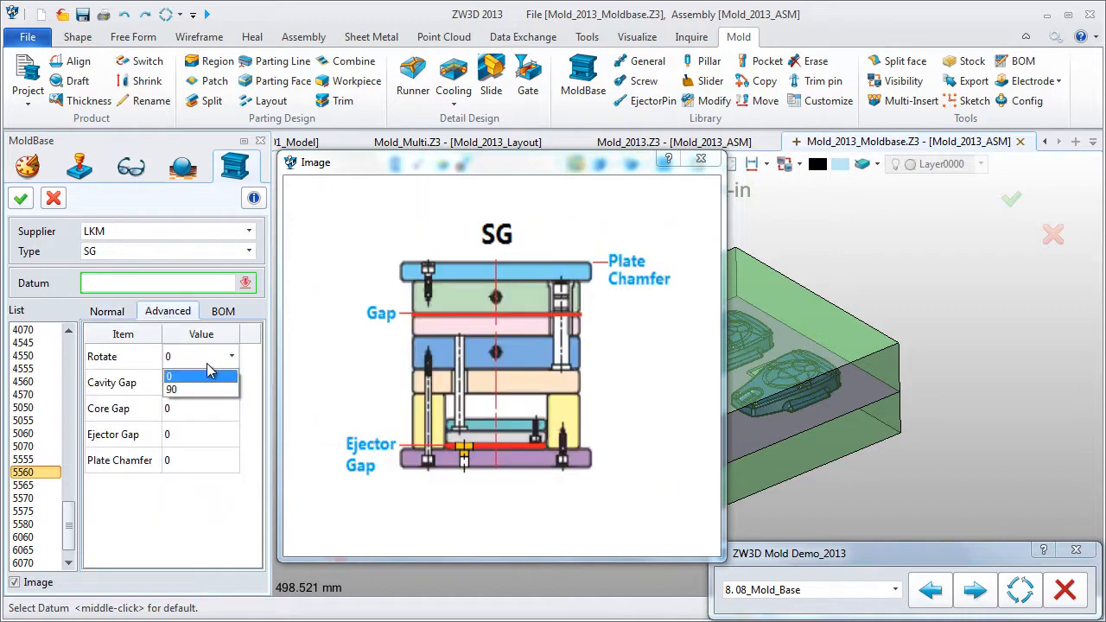
left_click(207, 363)
left_click(204, 386)
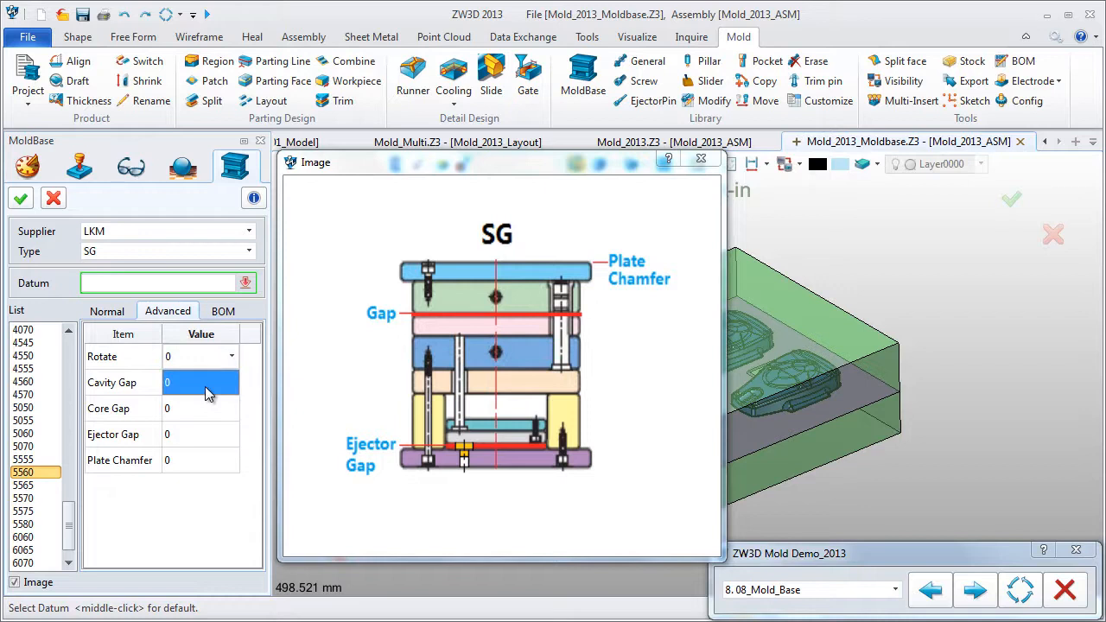
type("0.5")
left_click(207, 411)
type("0.5")
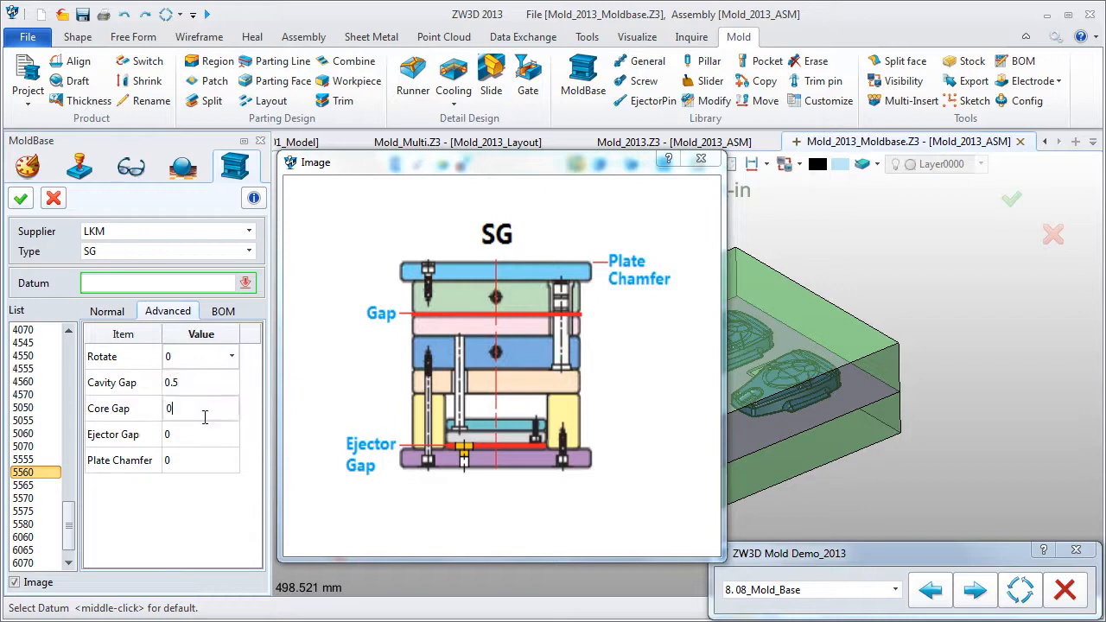
left_click(191, 439)
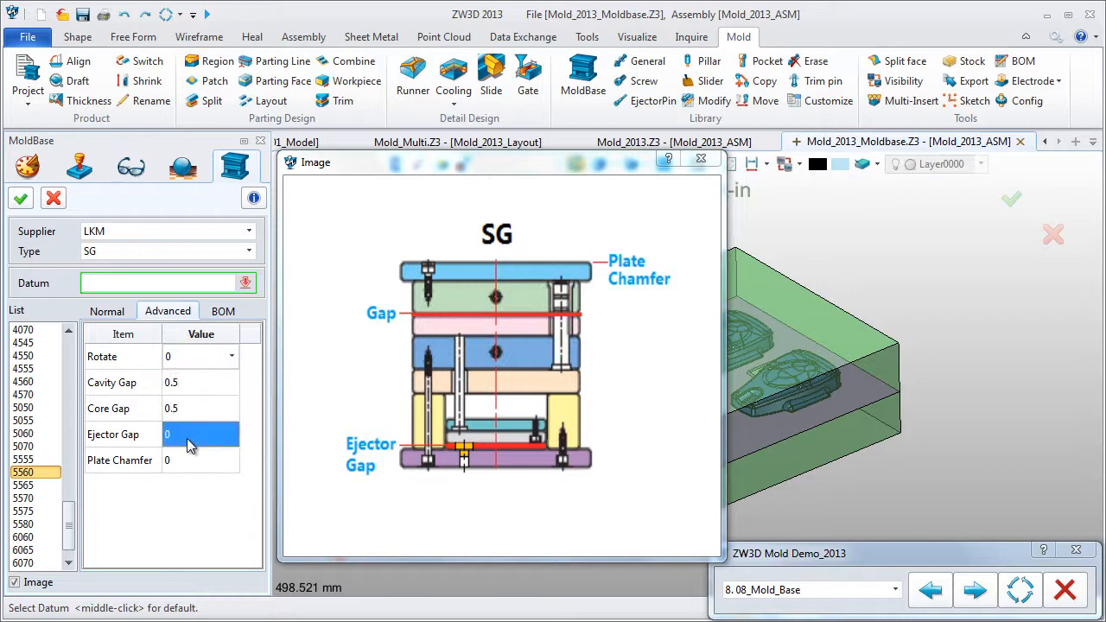
type("5")
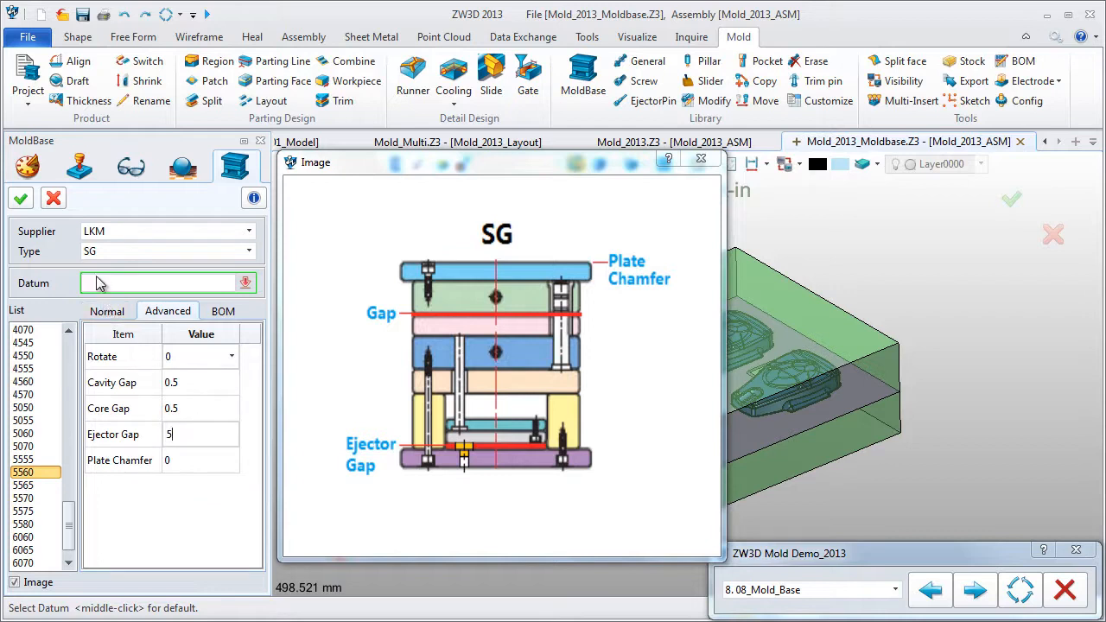
left_click(22, 200)
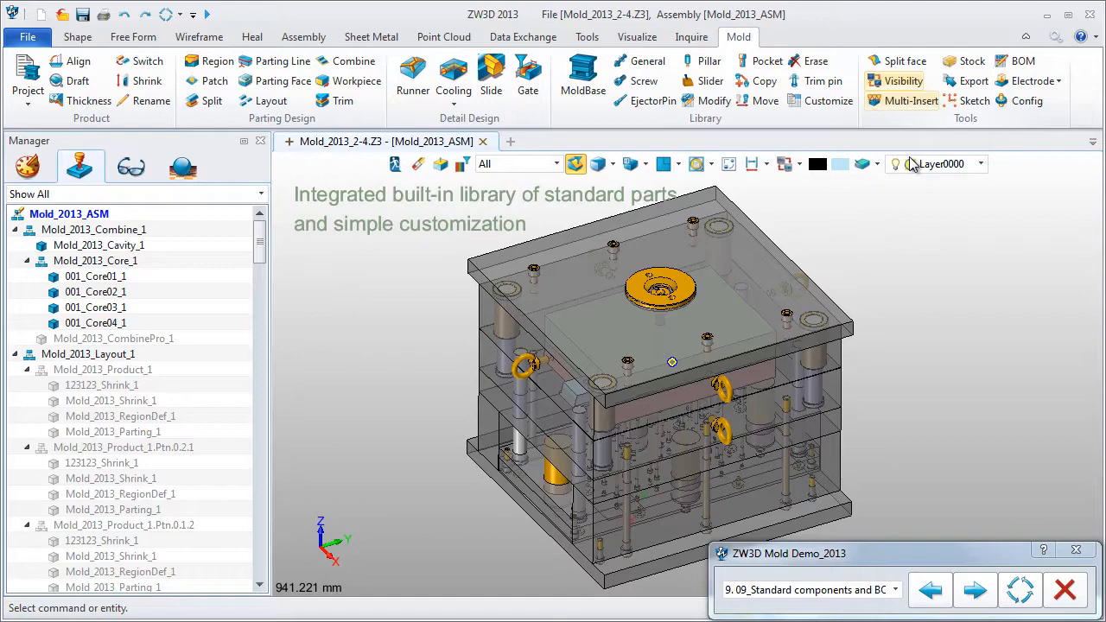
Step: Hide the move half of the mold and the Mold_2013_Core_1 component
scroll(950, 177, "up", 5)
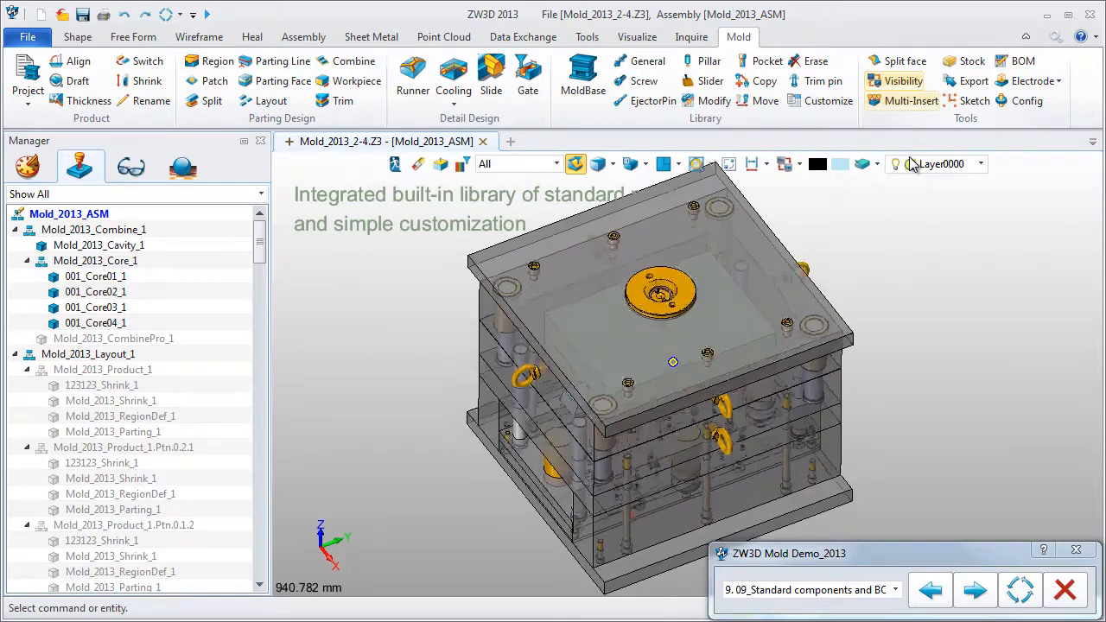
left_click(902, 80)
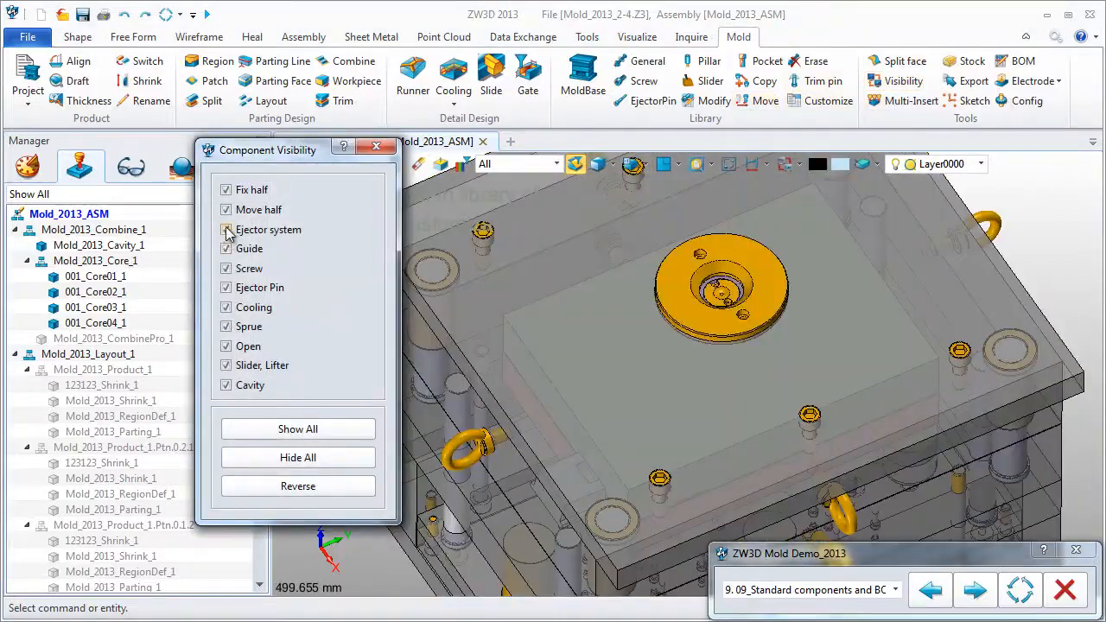
left_click(226, 210)
left_click(375, 147)
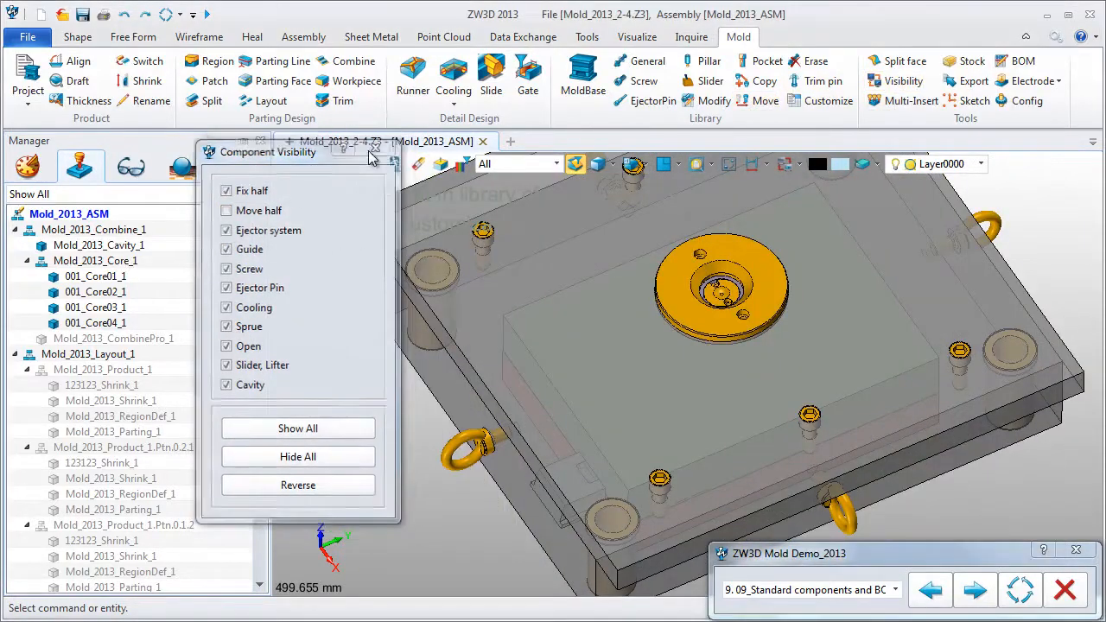
right_click(138, 260)
left_click(179, 347)
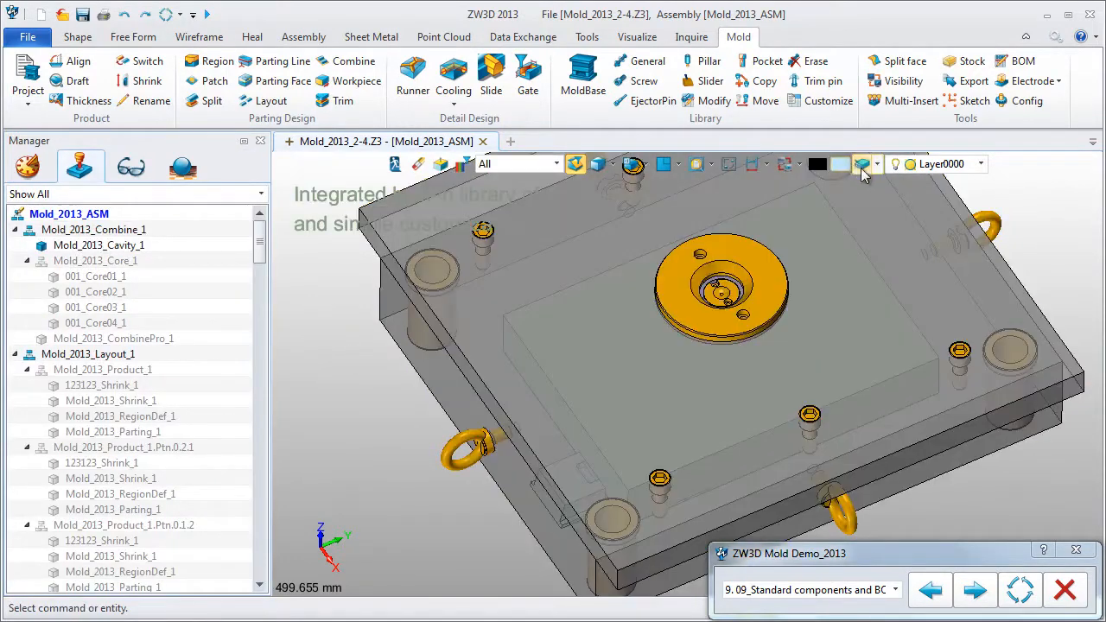
Step: Toggle the Sketch layer's display, accept the layer settings, and view the fixed half from a lower angle
left_click(863, 169)
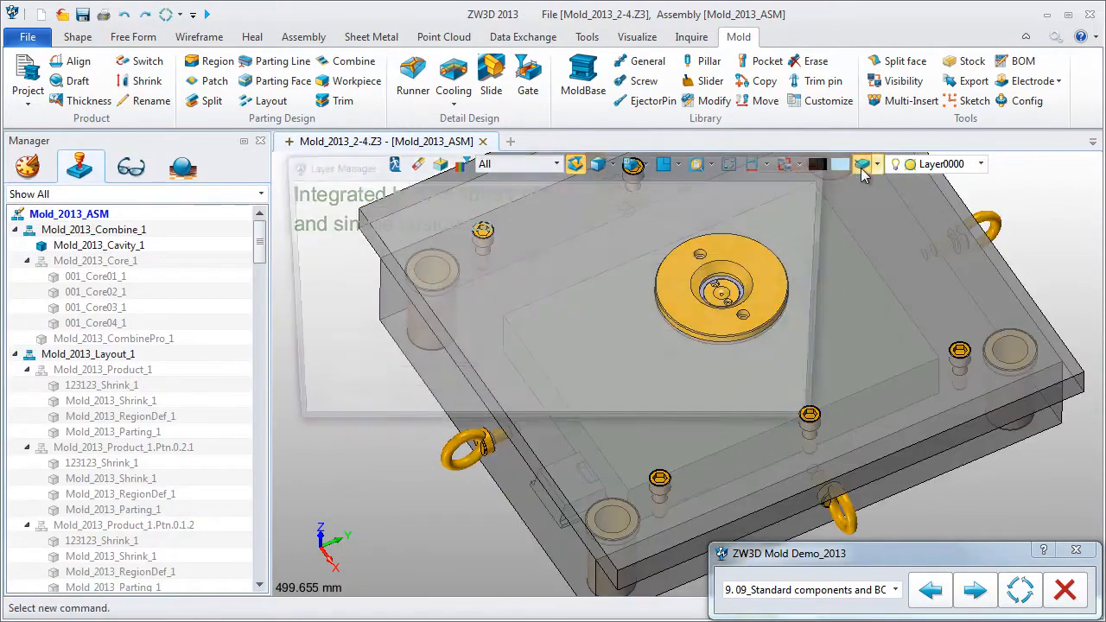
left_click(439, 319)
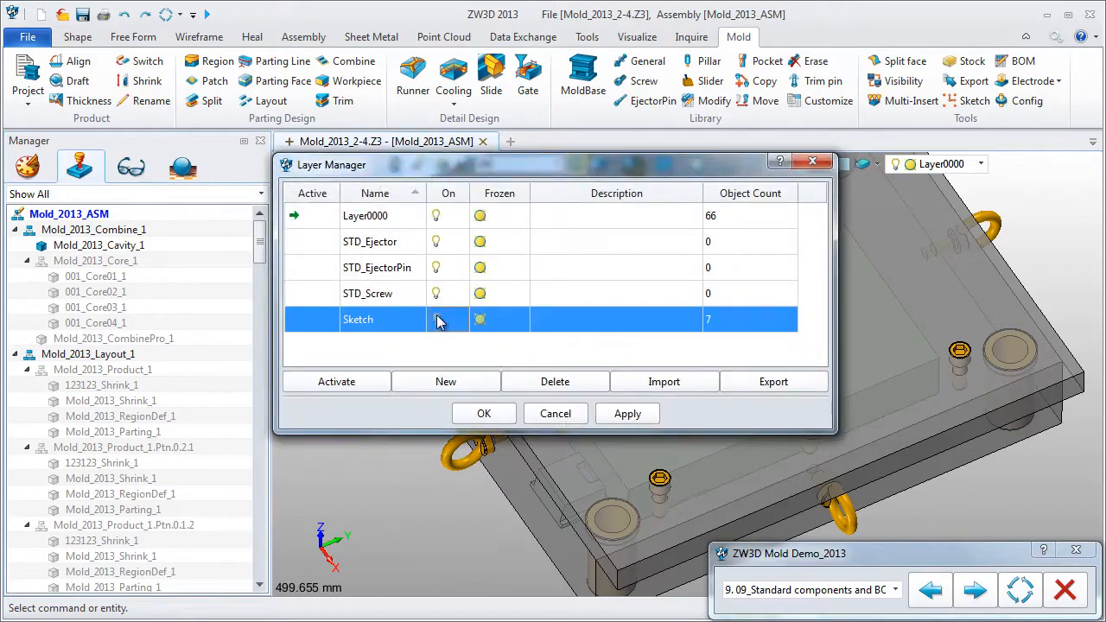
left_click(480, 414)
right_click_drag(338, 393, 295, 352)
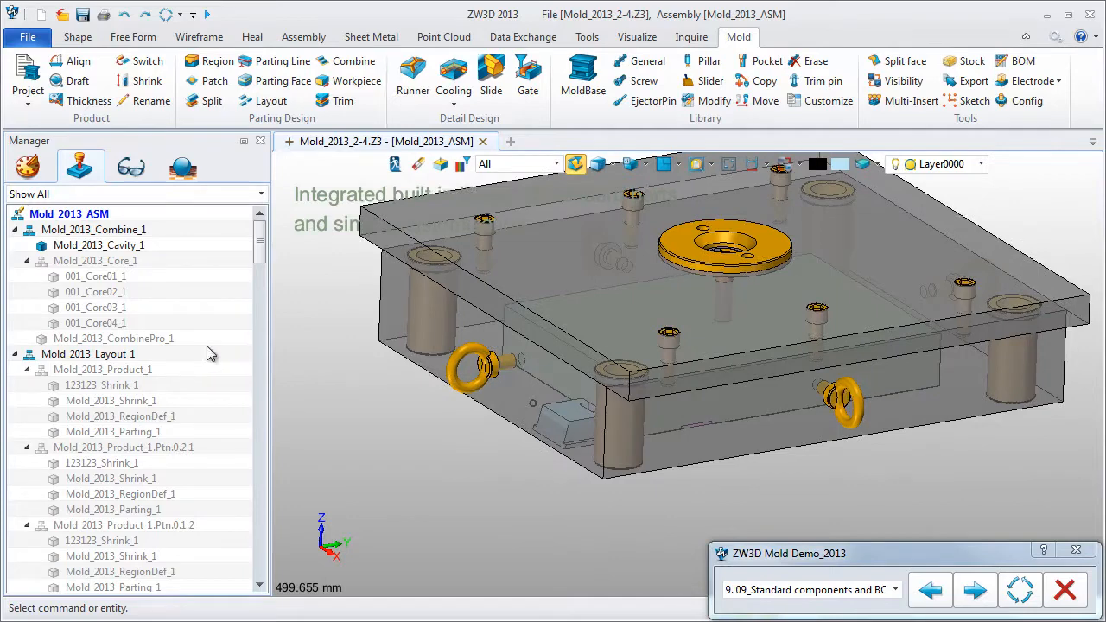
Step: Hide the PlateTC component in the FixHalf of the mold base
scroll(207, 351, "down", 3)
left_click(87, 572)
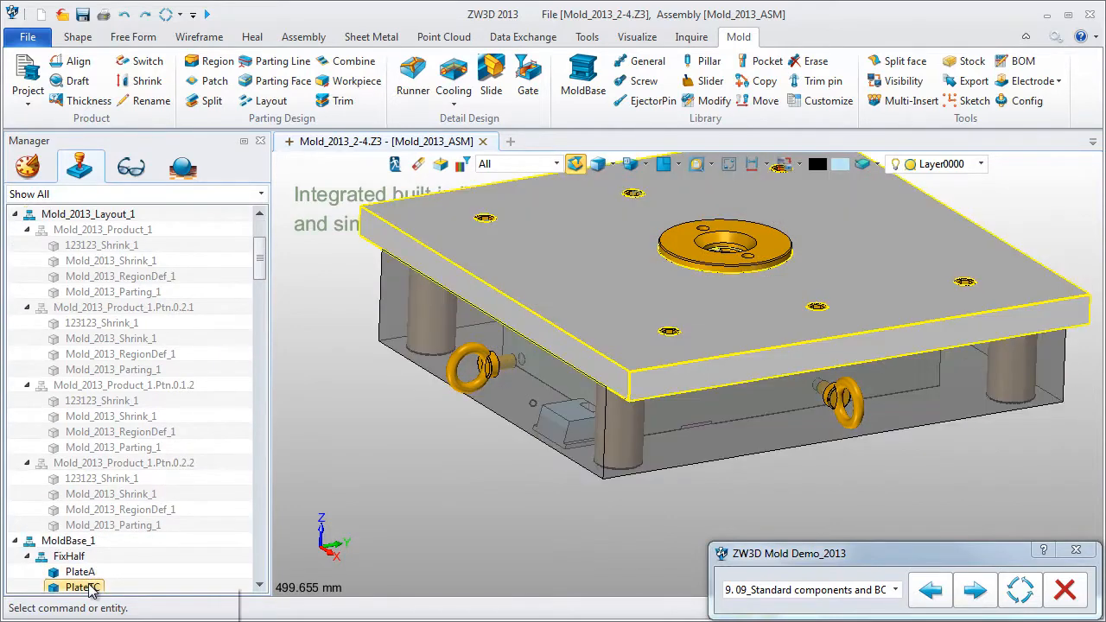
right_click(82, 587)
left_click(138, 621)
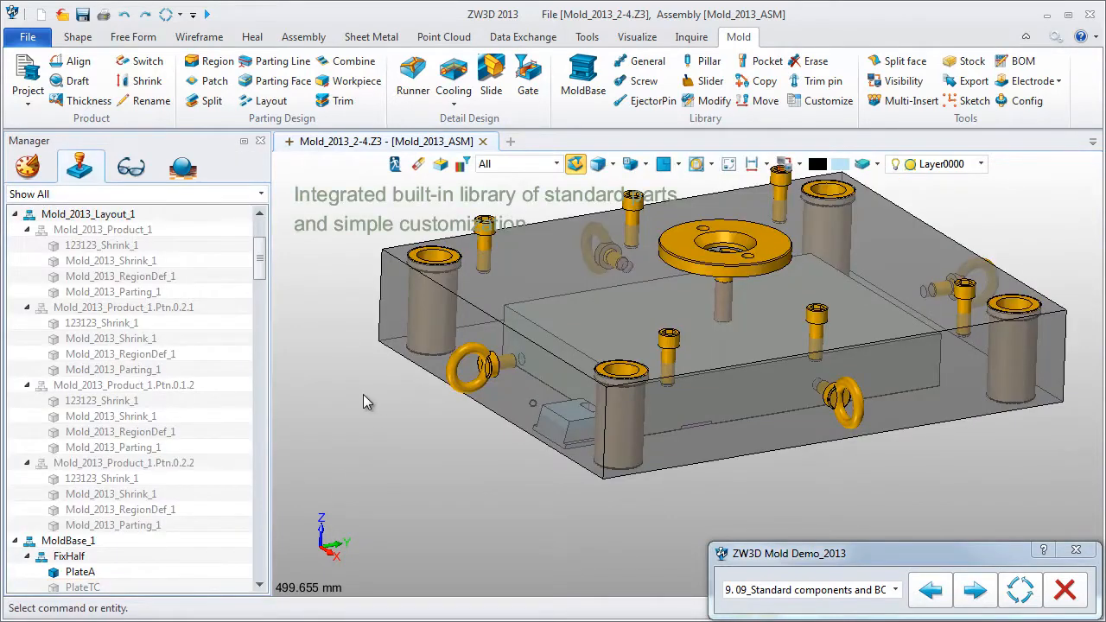
Step: Start a MISUMI CB screw from the fixed-half plate's upper face into the cavity insert, picking the four insert corner points as positions
left_click(646, 87)
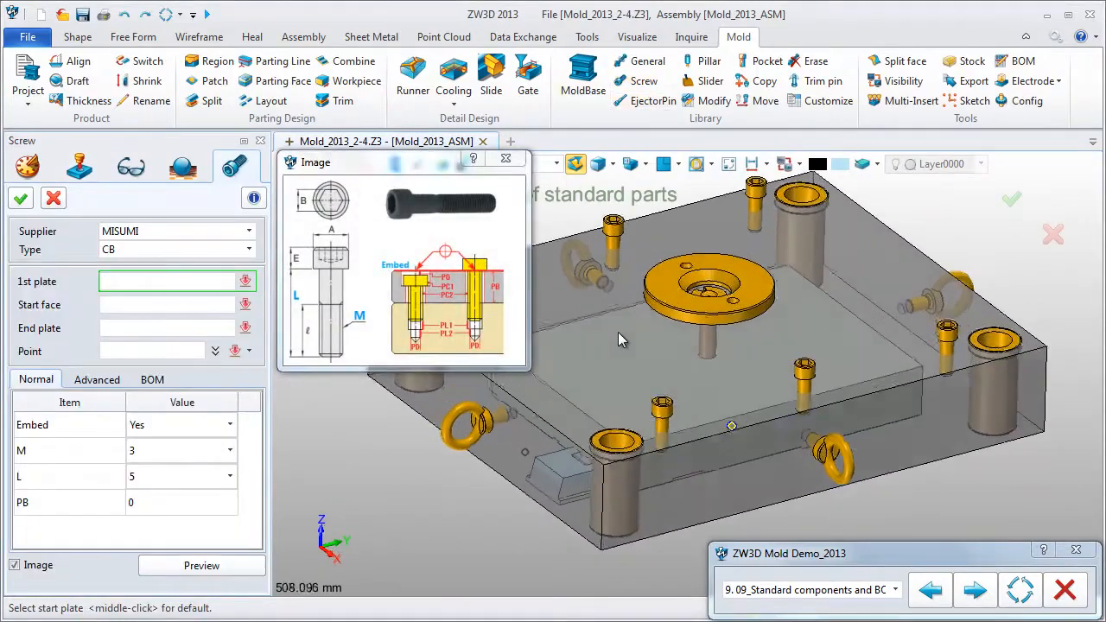
left_click(587, 426)
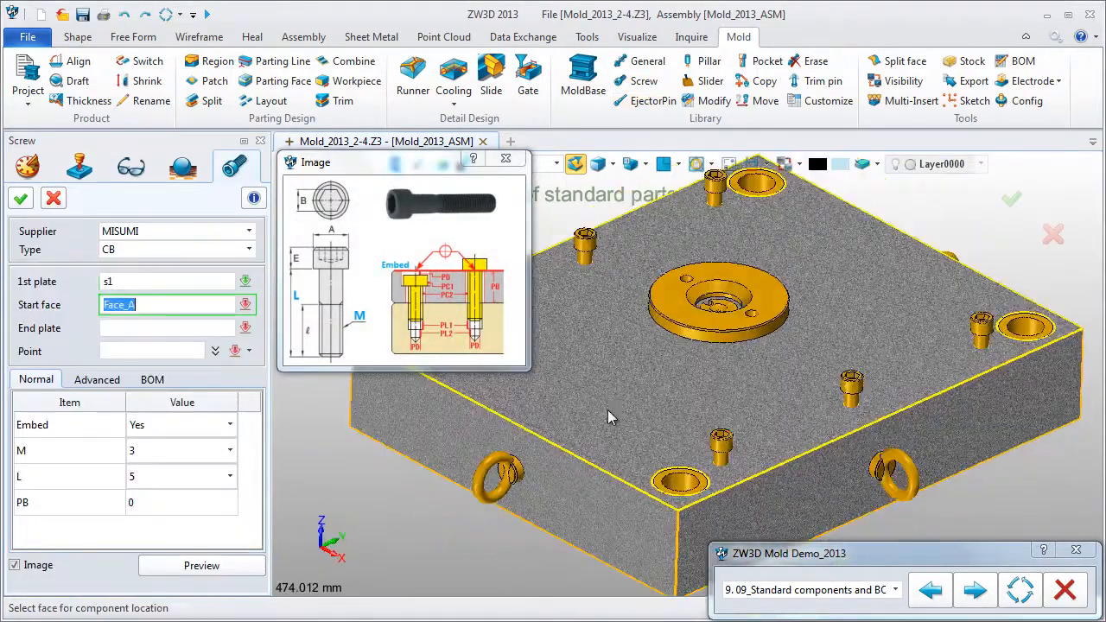
left_click(606, 400)
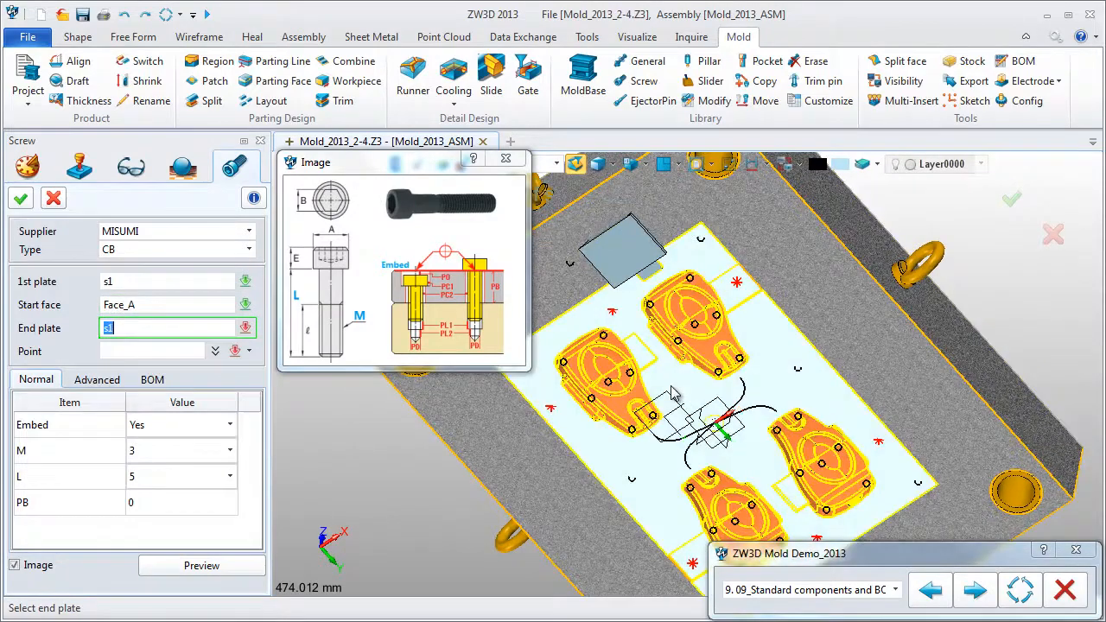
left_click(673, 393)
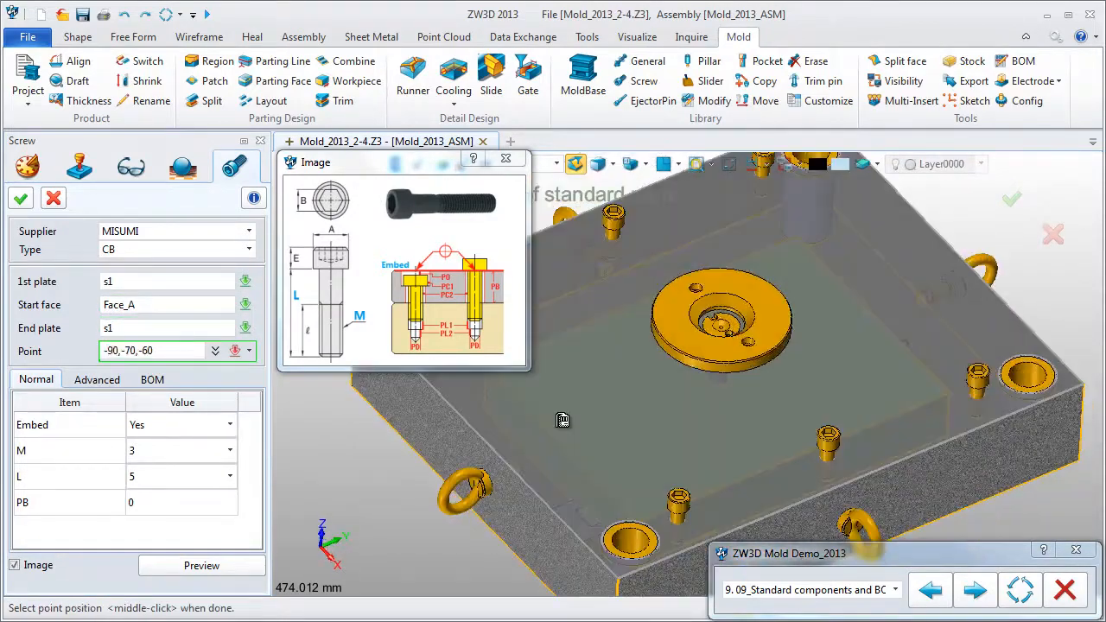
left_click(580, 401)
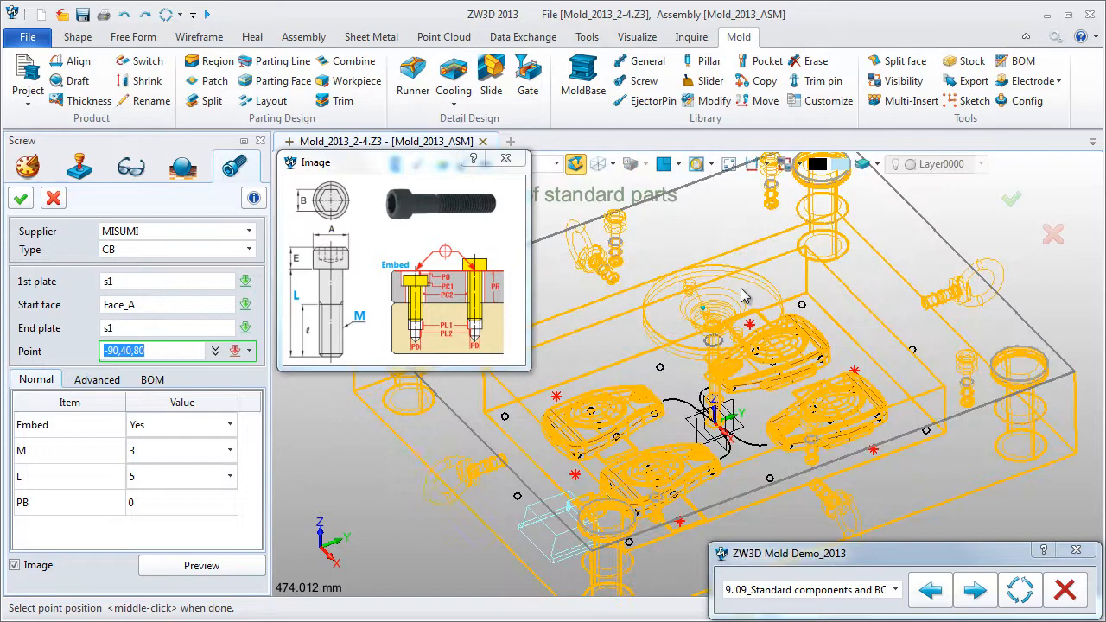
right_click(809, 268)
left_click(803, 307)
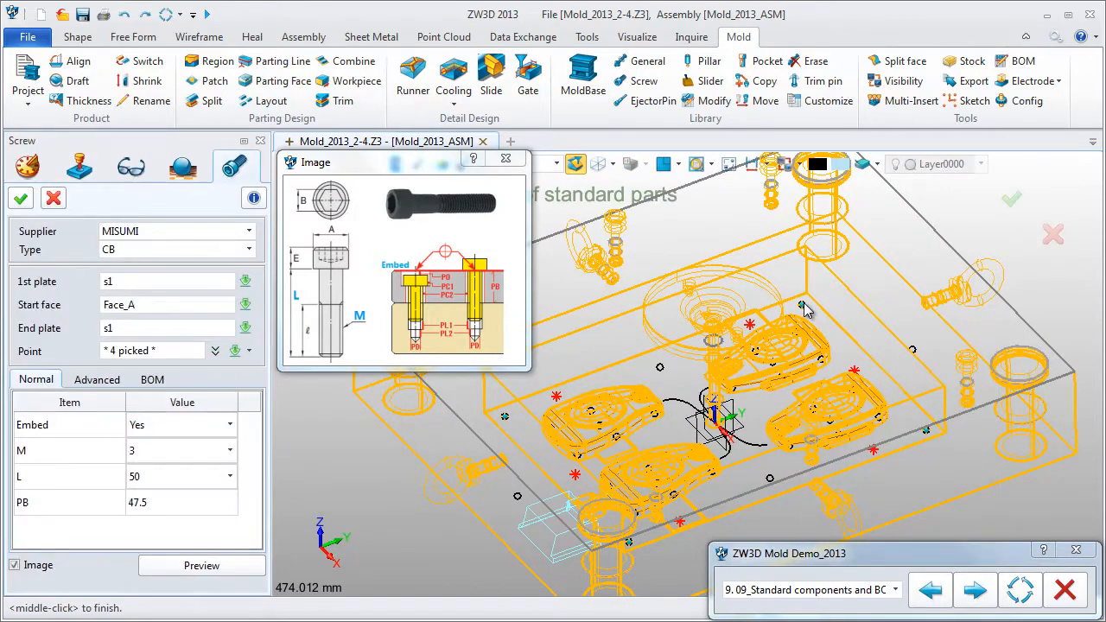
Step: Set the screw's M value to 10 and its L value to 70, and preview the four screws
left_click(179, 450)
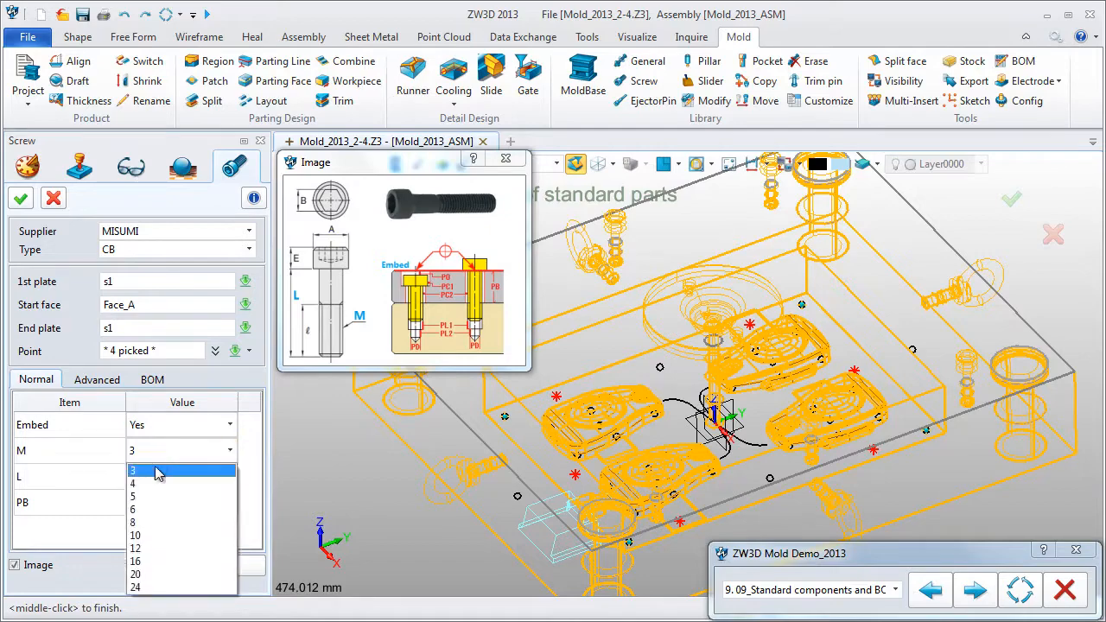
left_click(159, 537)
left_click(230, 476)
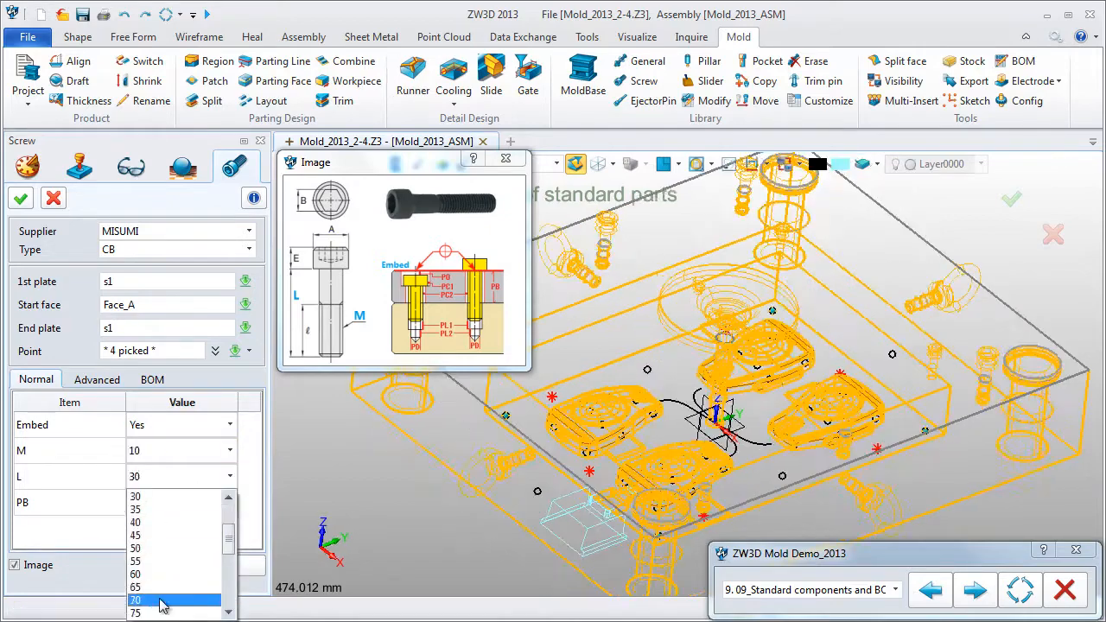
left_click(164, 605)
left_click(183, 563)
middle_click_drag(379, 461, 461, 455)
scroll(737, 356, "up", 5)
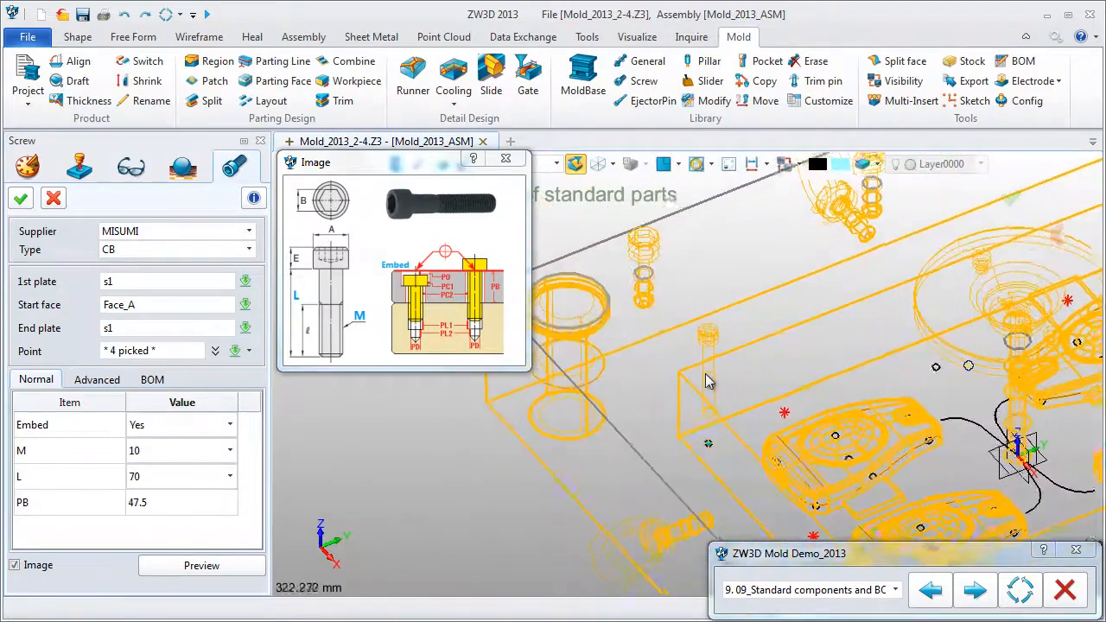
scroll(737, 347, "down", 6)
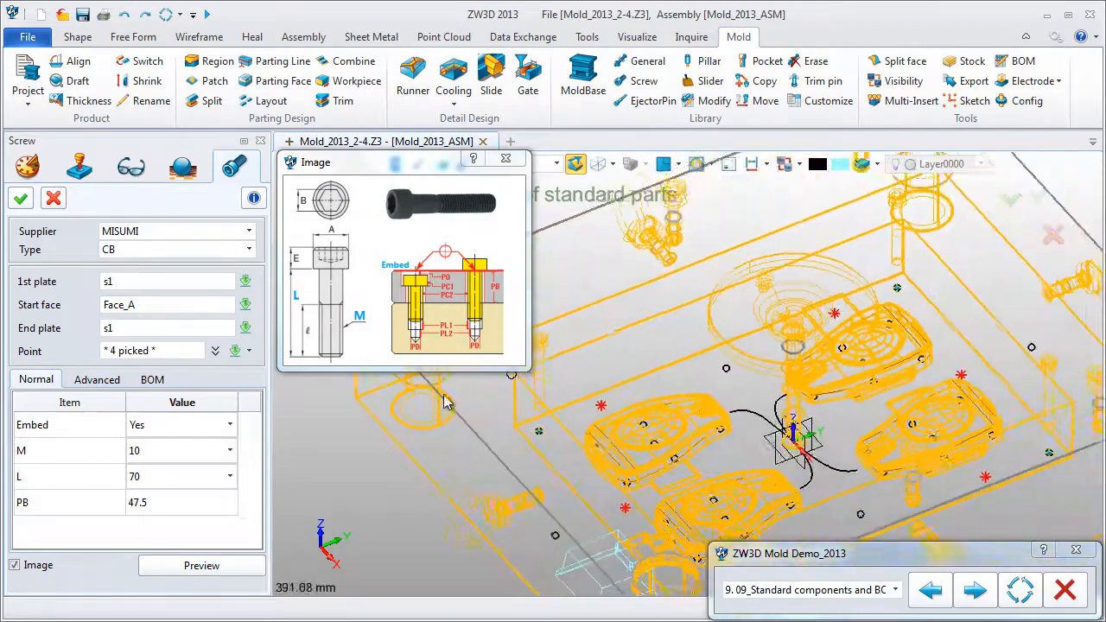
Step: Create the four screws with Create Pocket set to Yes, and return the assembly to shaded display
left_click(105, 381)
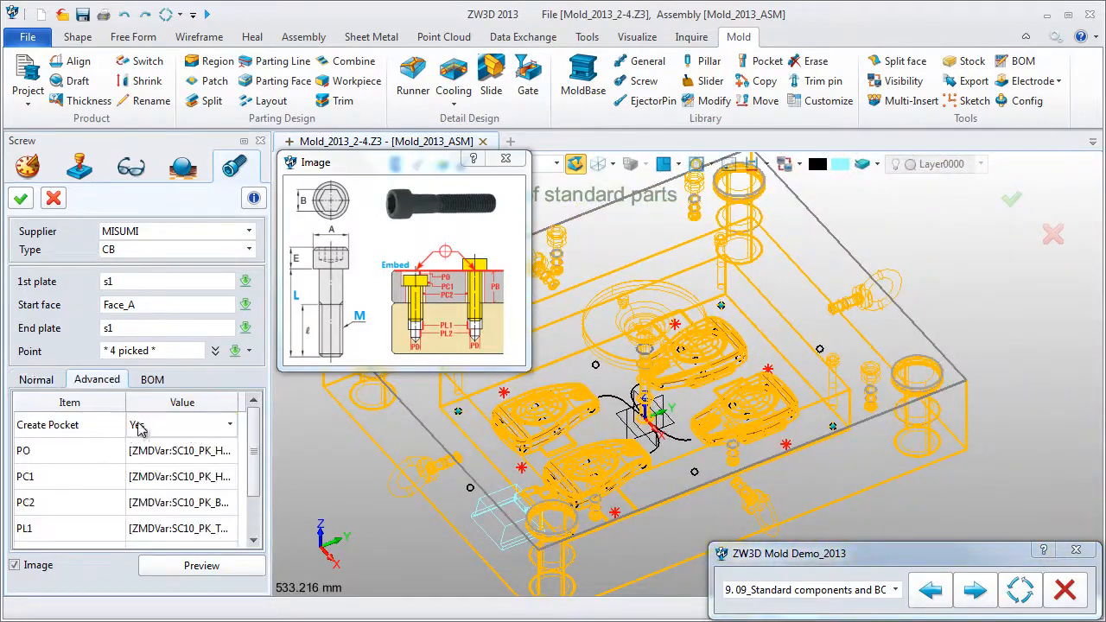
left_click(17, 200)
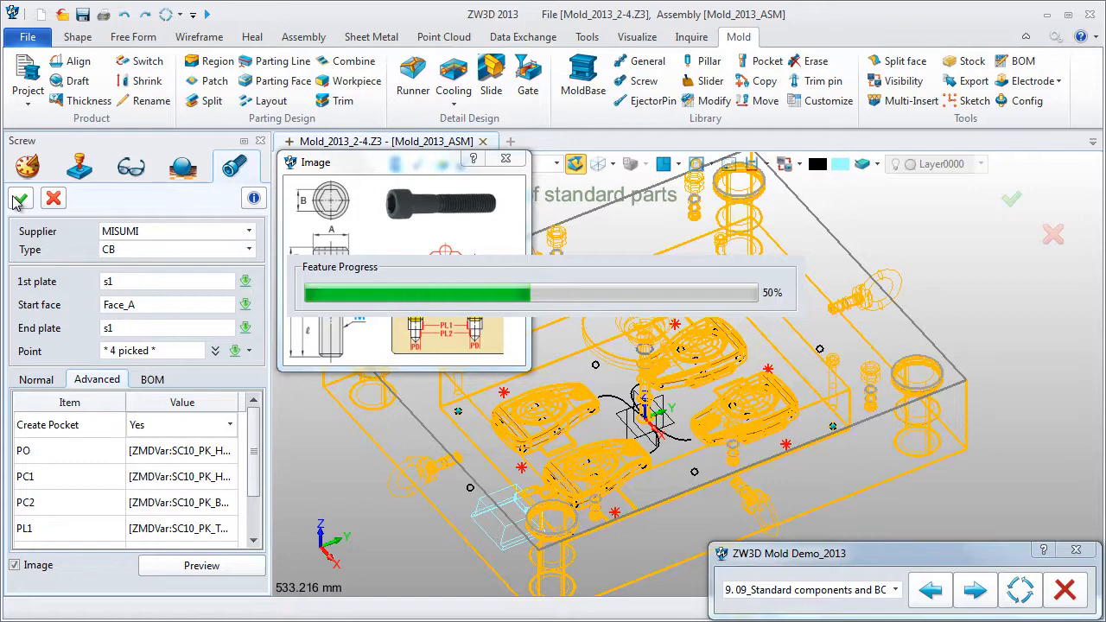
left_click(613, 164)
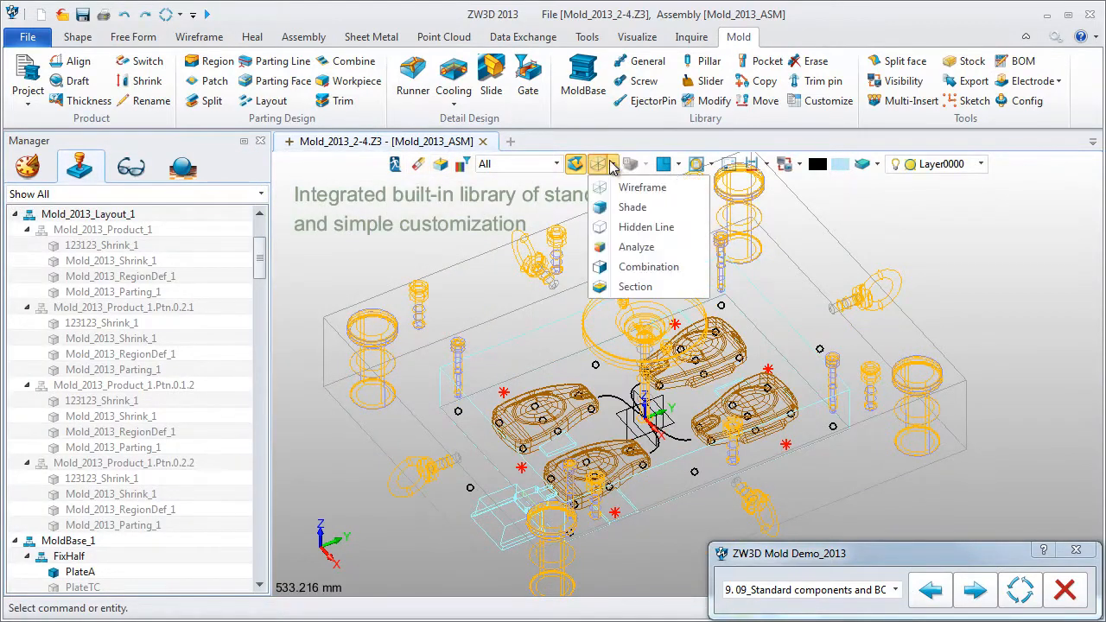
left_click(590, 207)
scroll(460, 229, "up", 3)
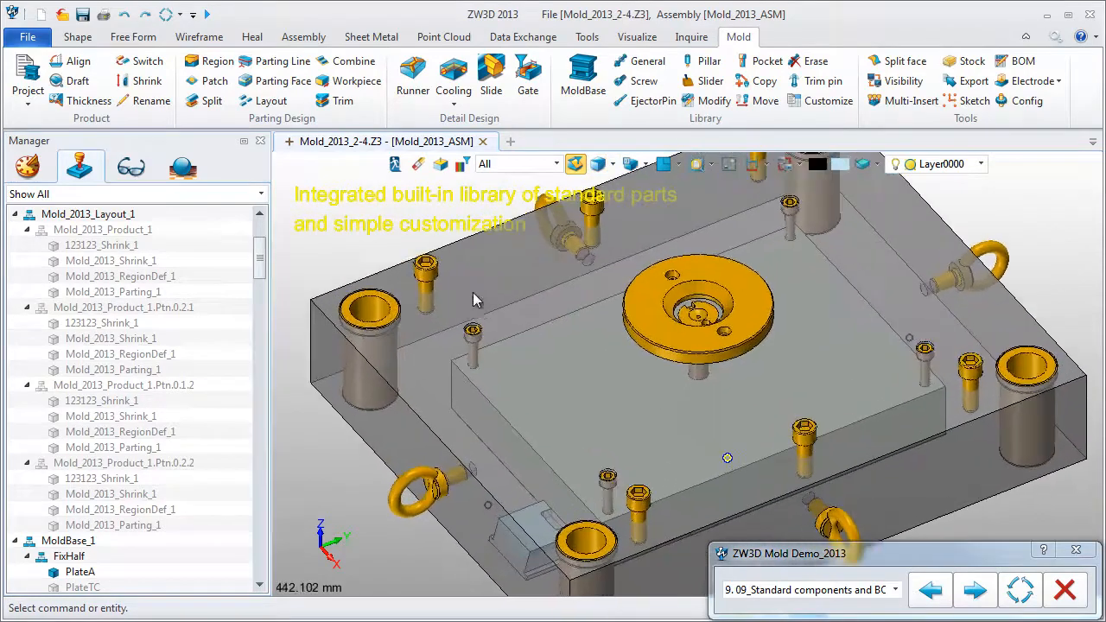
Step: Unblank the Mold_2013_Core_1 component and turn the move half's visibility back on
scroll(473, 292, "up", 4)
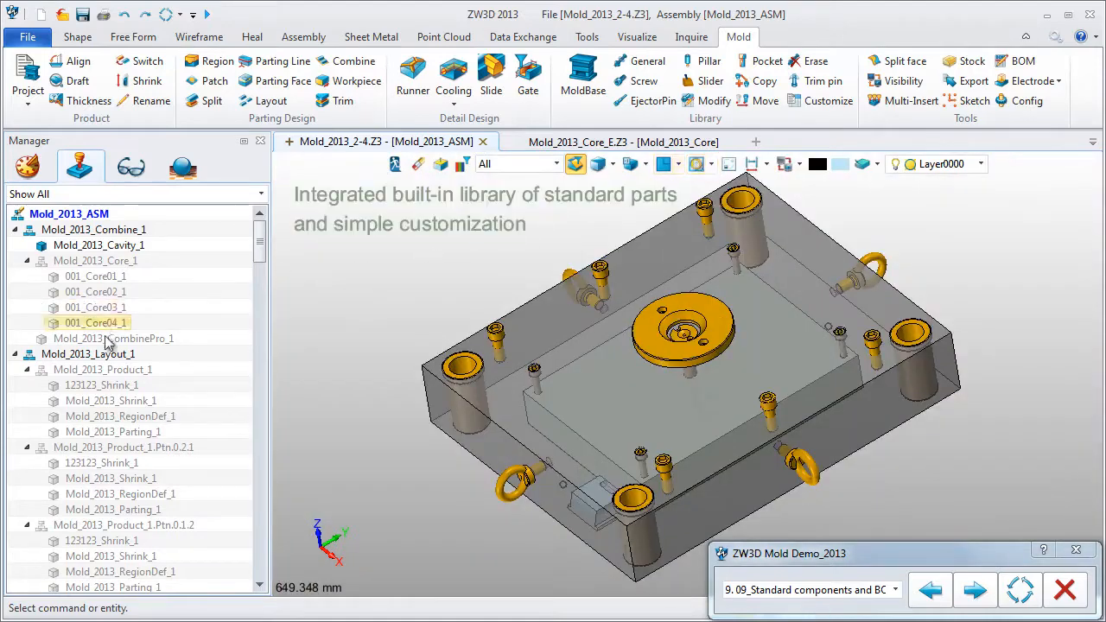
right_click(103, 261)
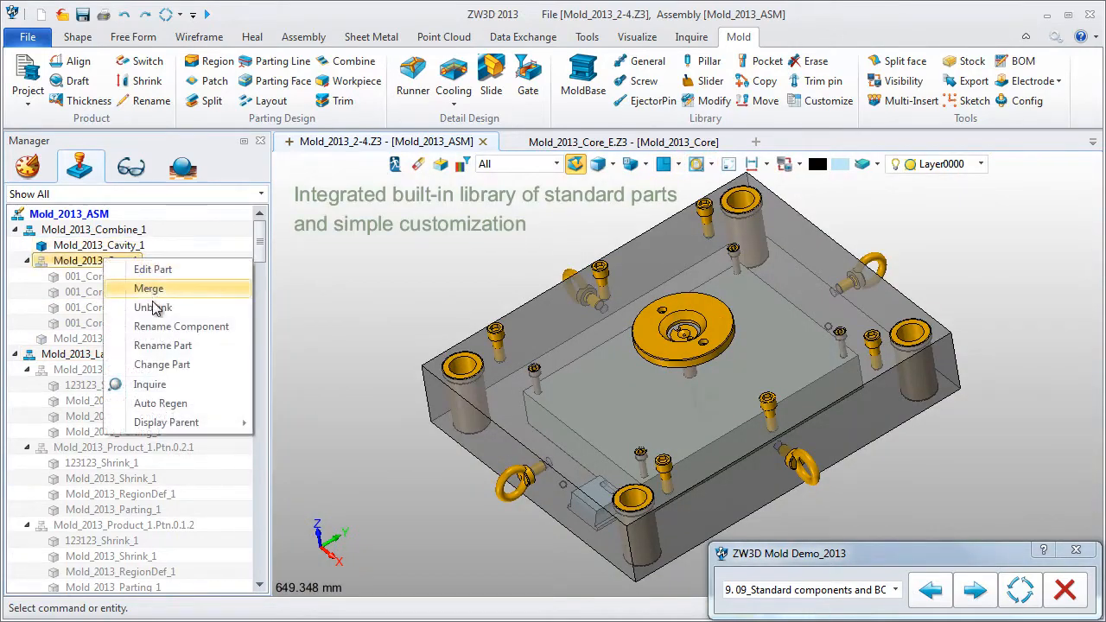
left_click(159, 308)
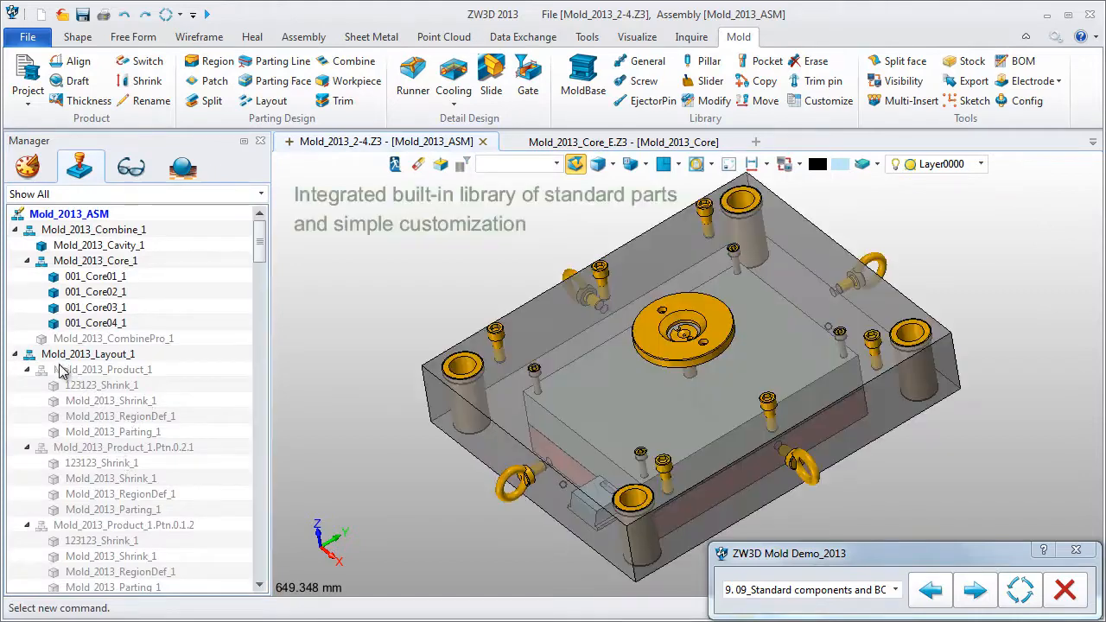
left_click(898, 81)
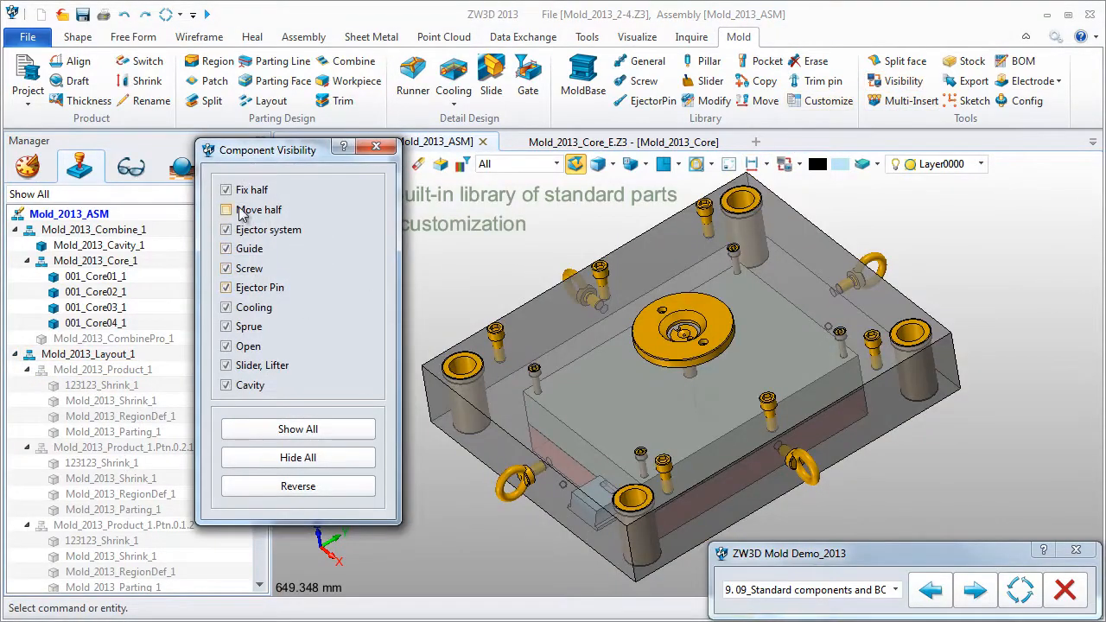
left_click(242, 215)
left_click(375, 147)
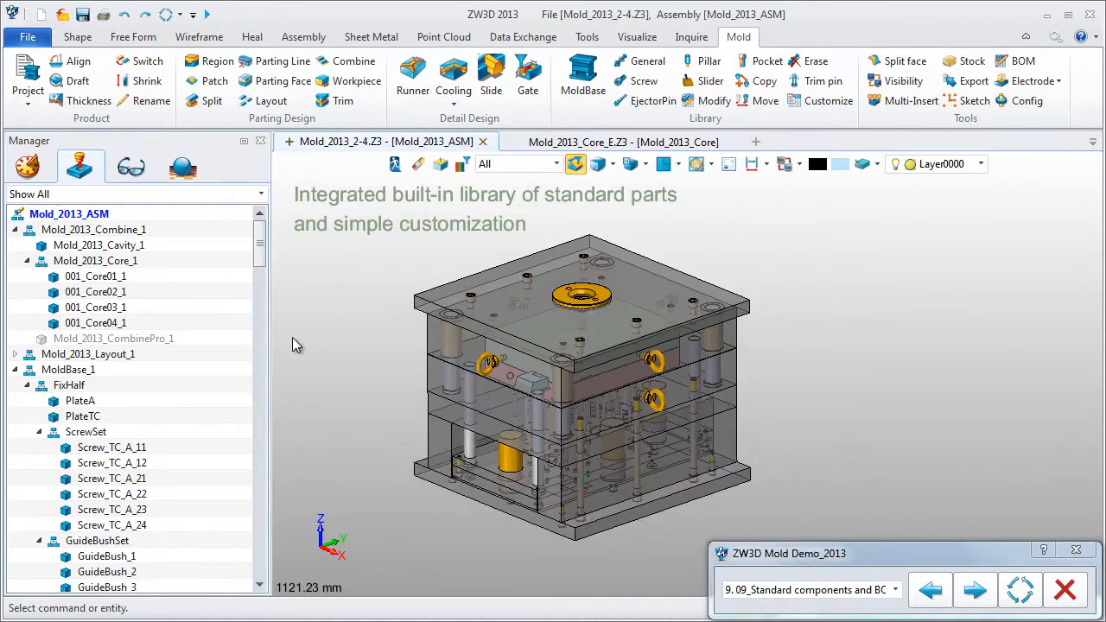
Step: Open the mold's BOM and examine the listed part numbers, stock sizes, materials and quantities
left_click(1024, 66)
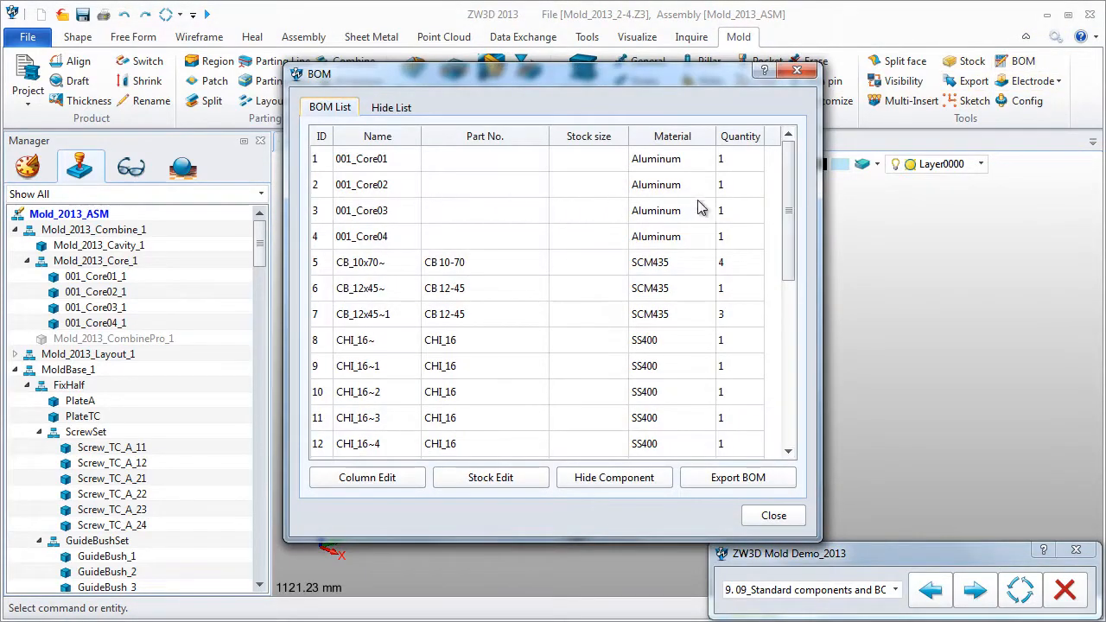
left_click_drag(783, 210, 777, 354)
left_click(427, 343)
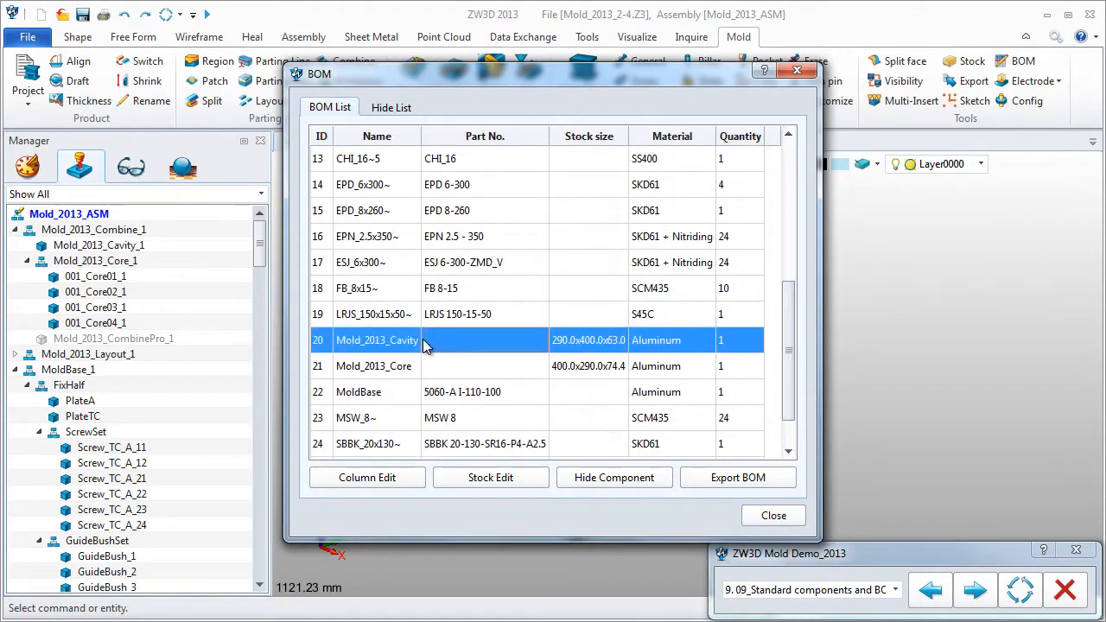
scroll(579, 305, "up", 4)
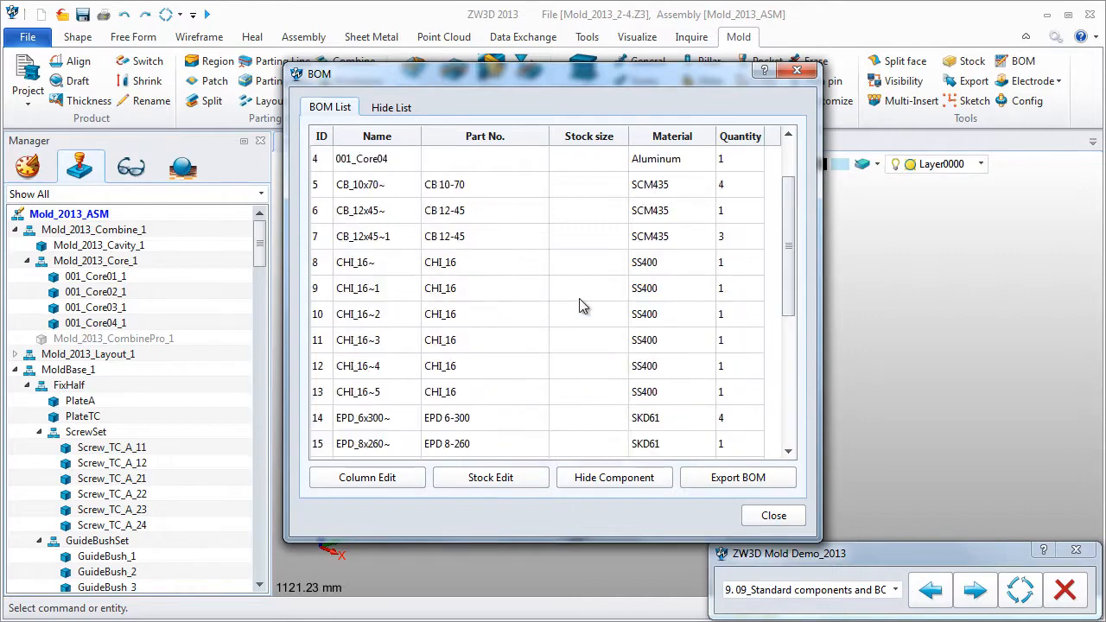
Step: Define the stock size of 001_Core03 in the BOM, using the XY plane as reference and the core's shape
left_click(448, 222)
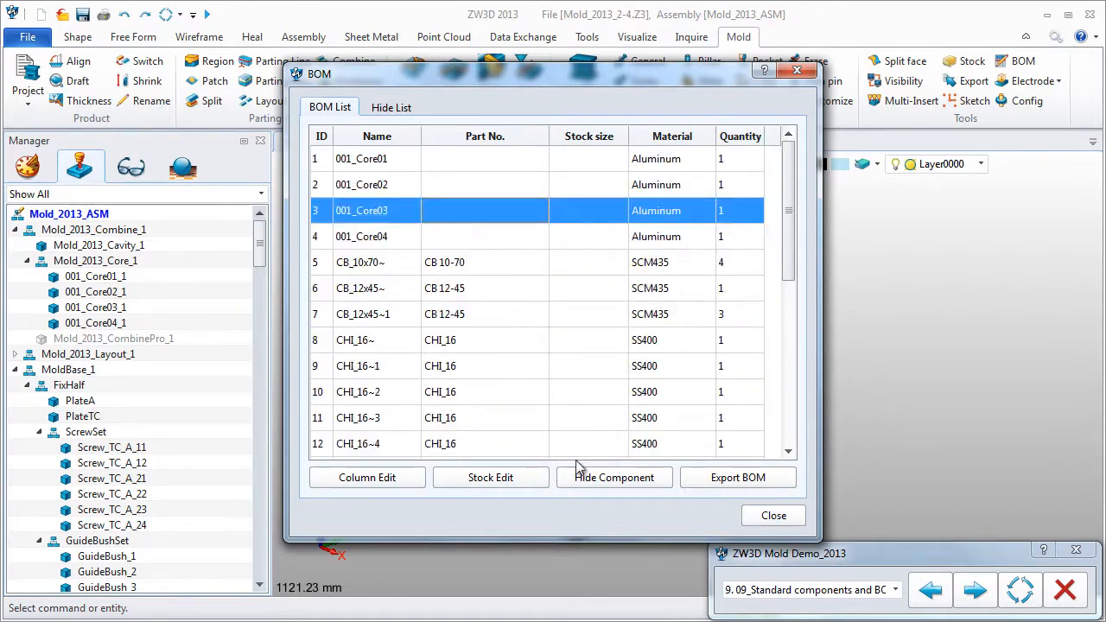
left_click(490, 477)
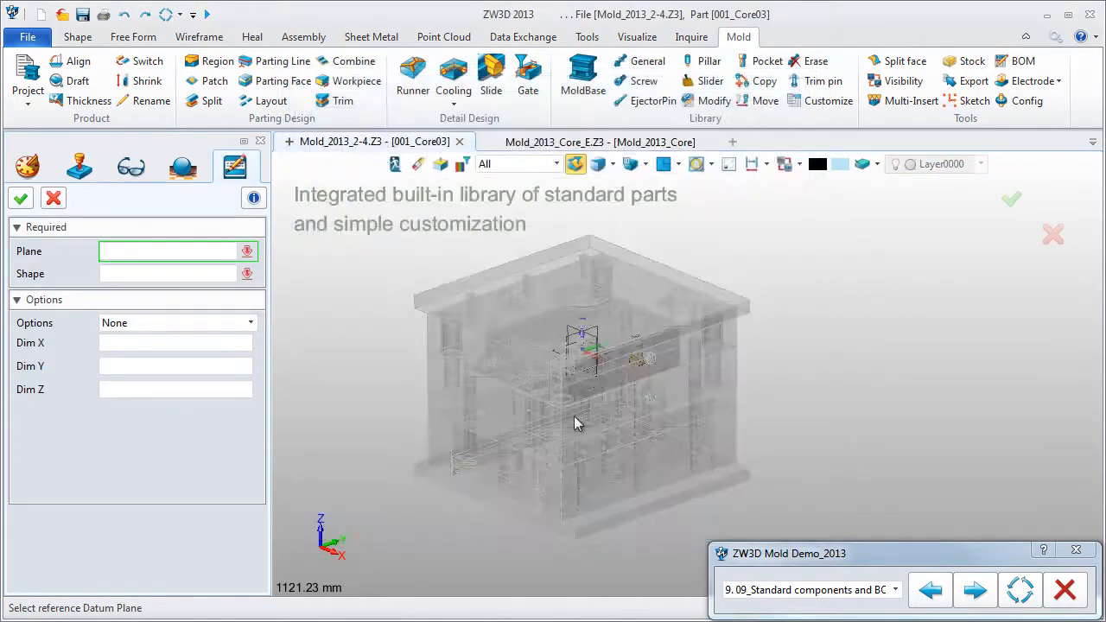
left_click(615, 350)
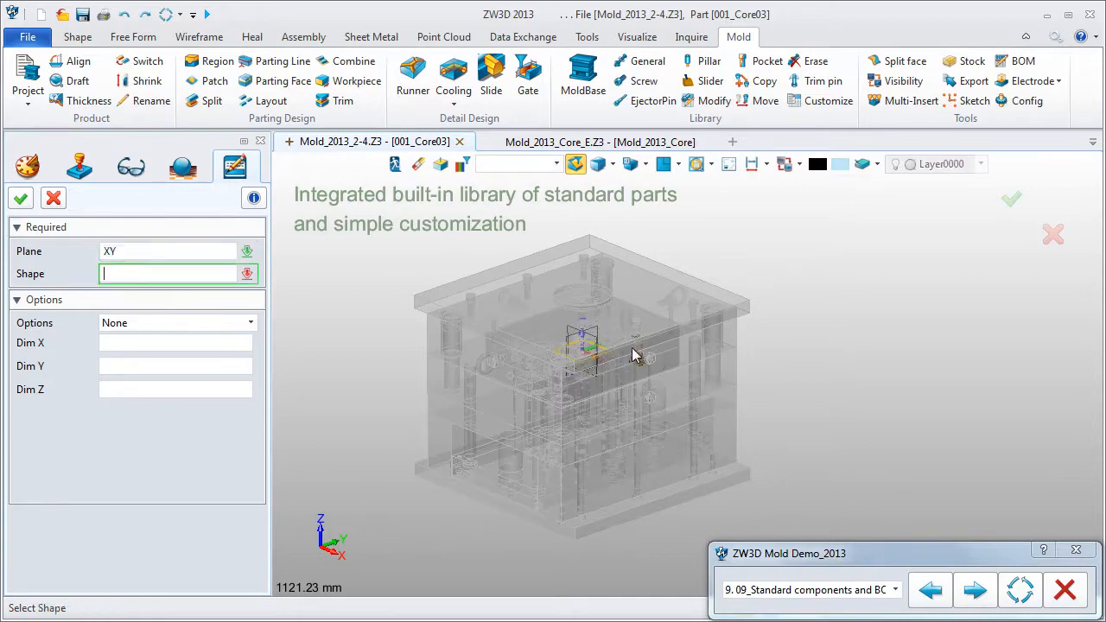
left_click(639, 357)
scroll(677, 325, "up", 6)
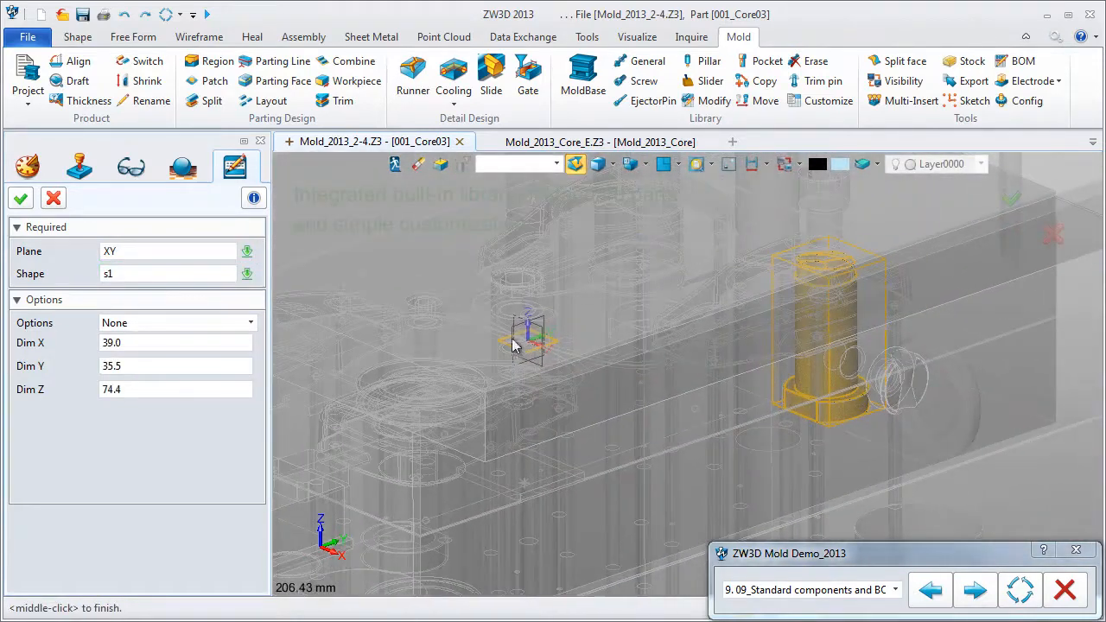
left_click(20, 198)
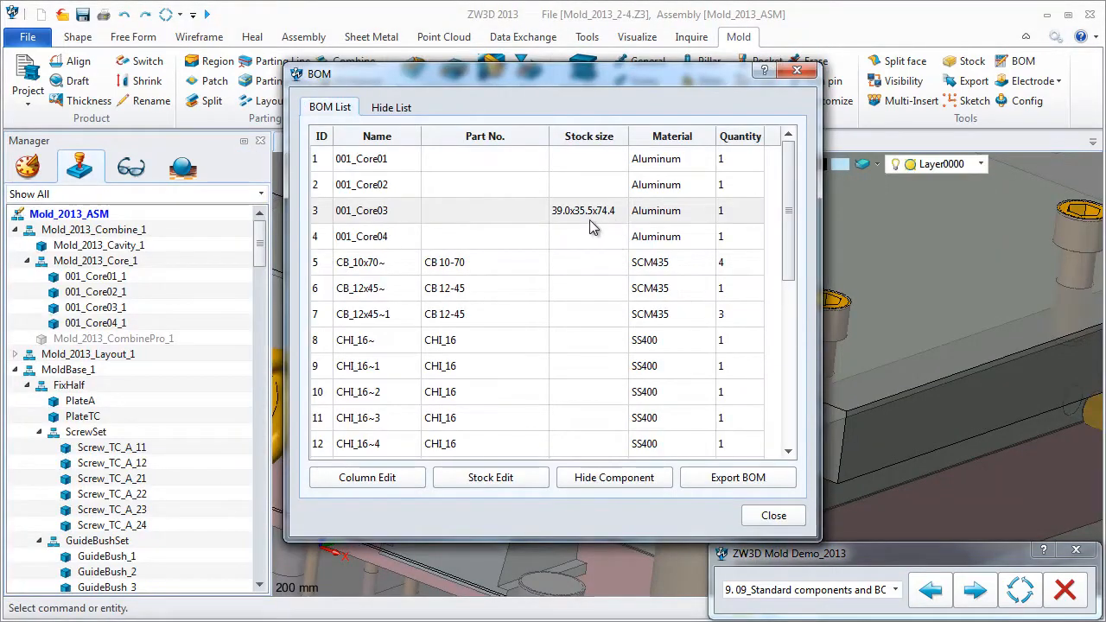
Step: Check the file types offered for exporting the BOM, cancel the export and close the BOM list
left_click(733, 483)
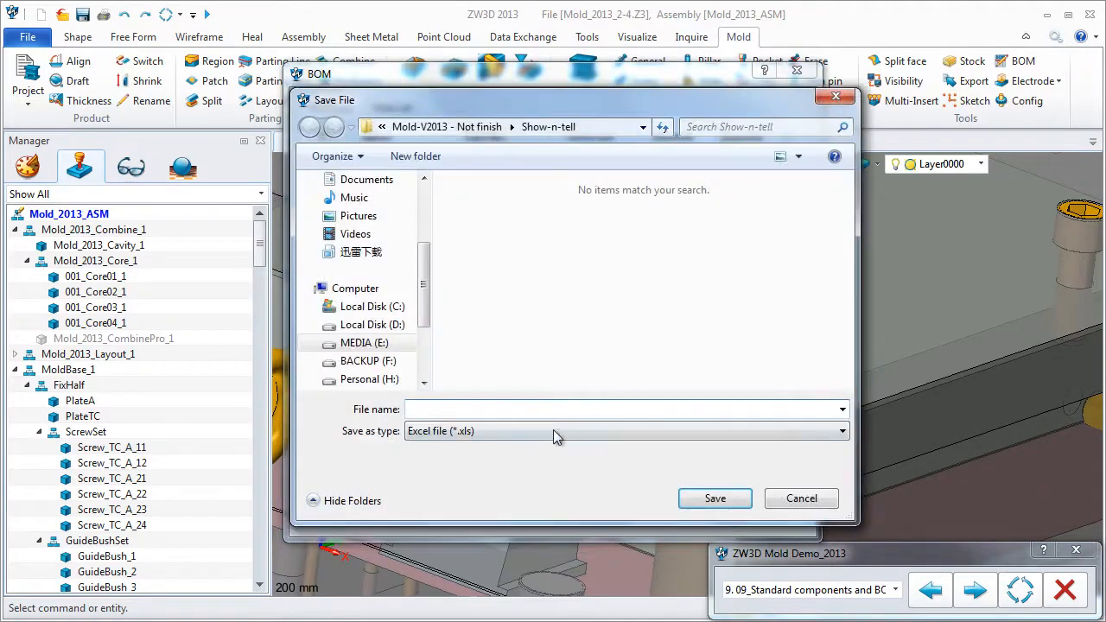
left_click(544, 431)
left_click(549, 431)
left_click(795, 499)
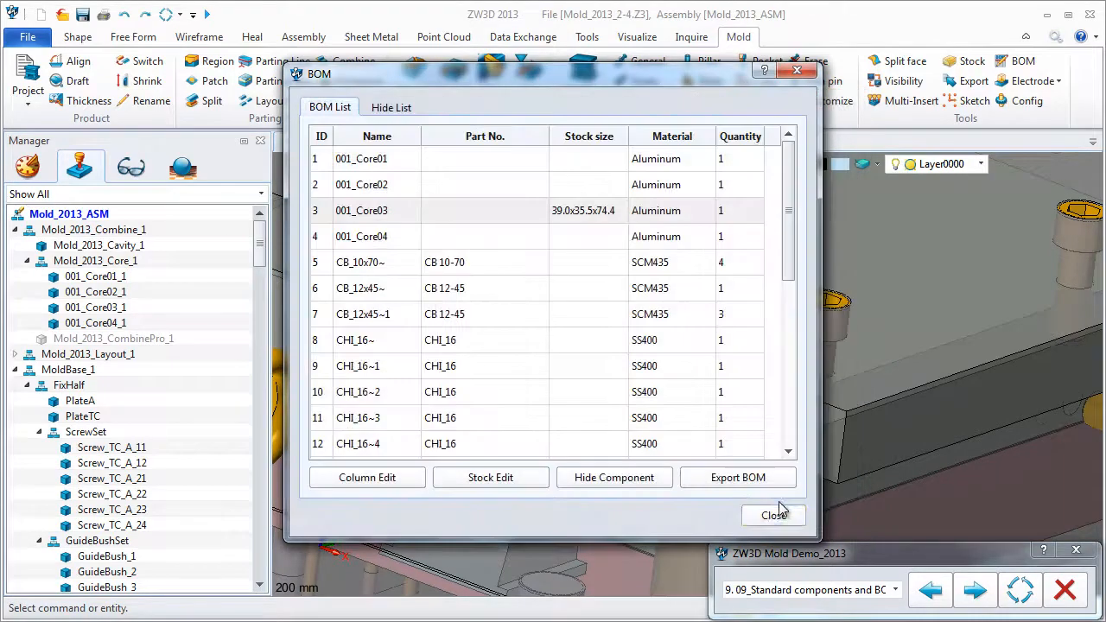
left_click(773, 517)
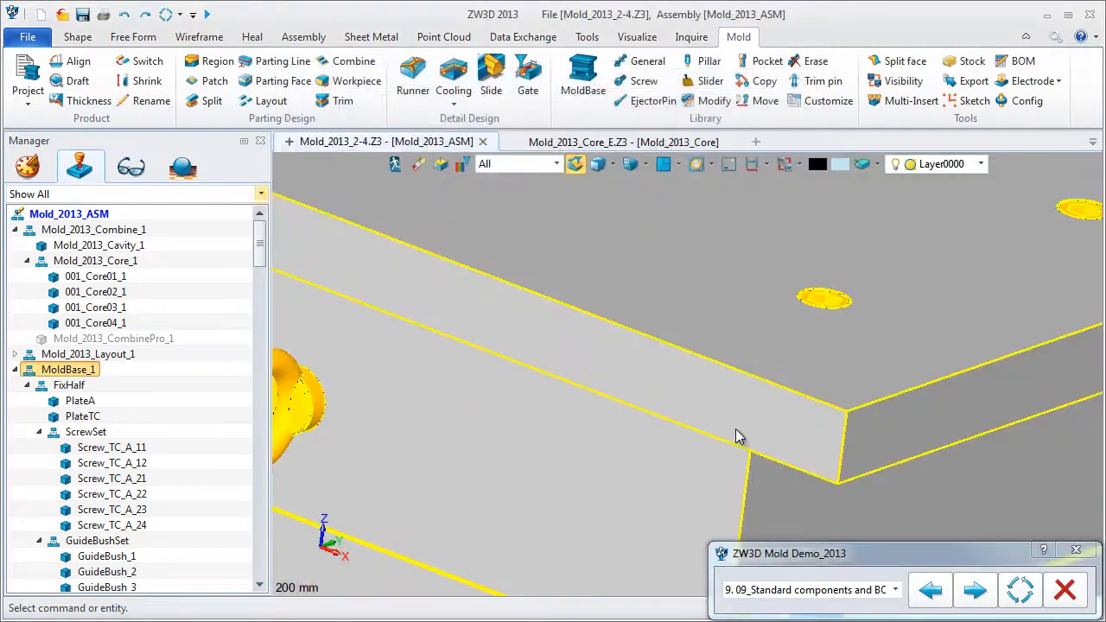
Step: Open the Mold_2013_ASM_2D drawing sheet of the mold assembly
scroll(735, 425, "up", 5)
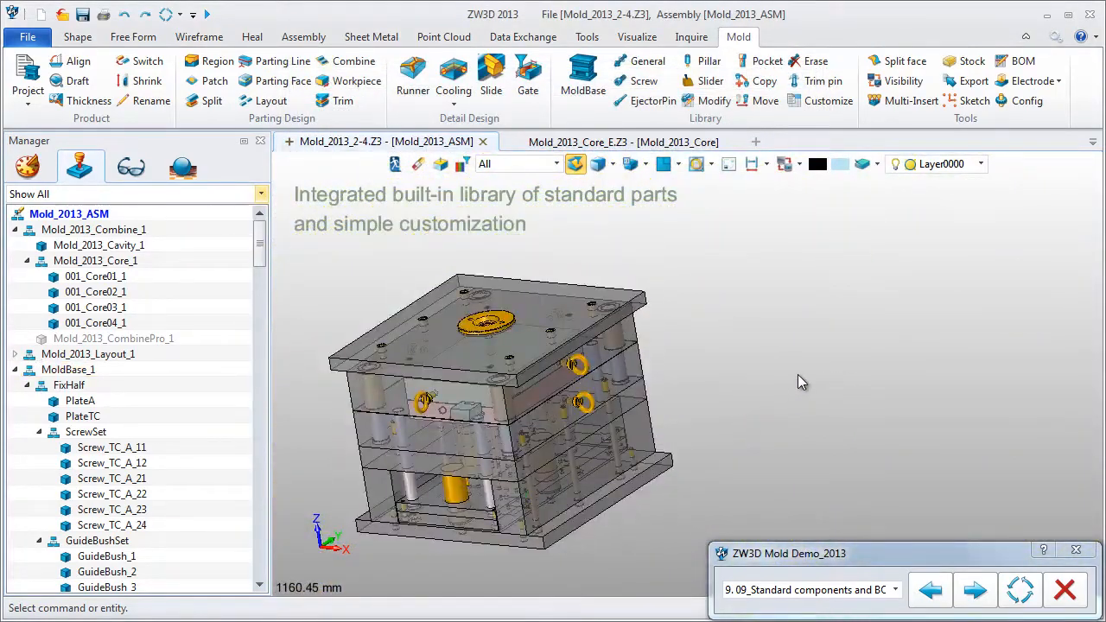
right_click(797, 374)
left_click(850, 618)
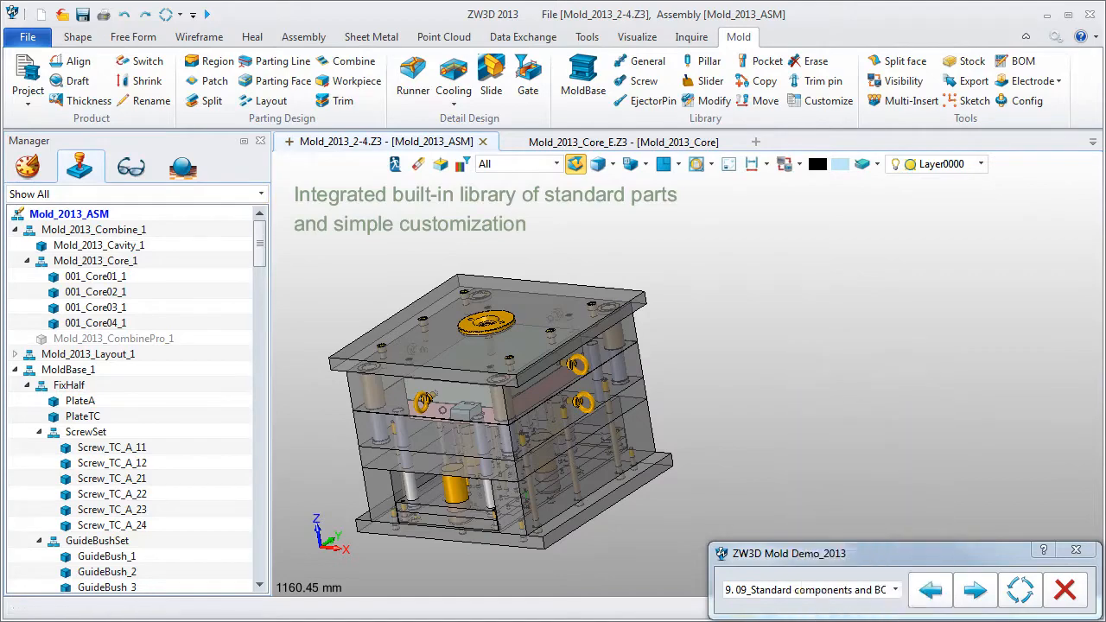
left_click(666, 343)
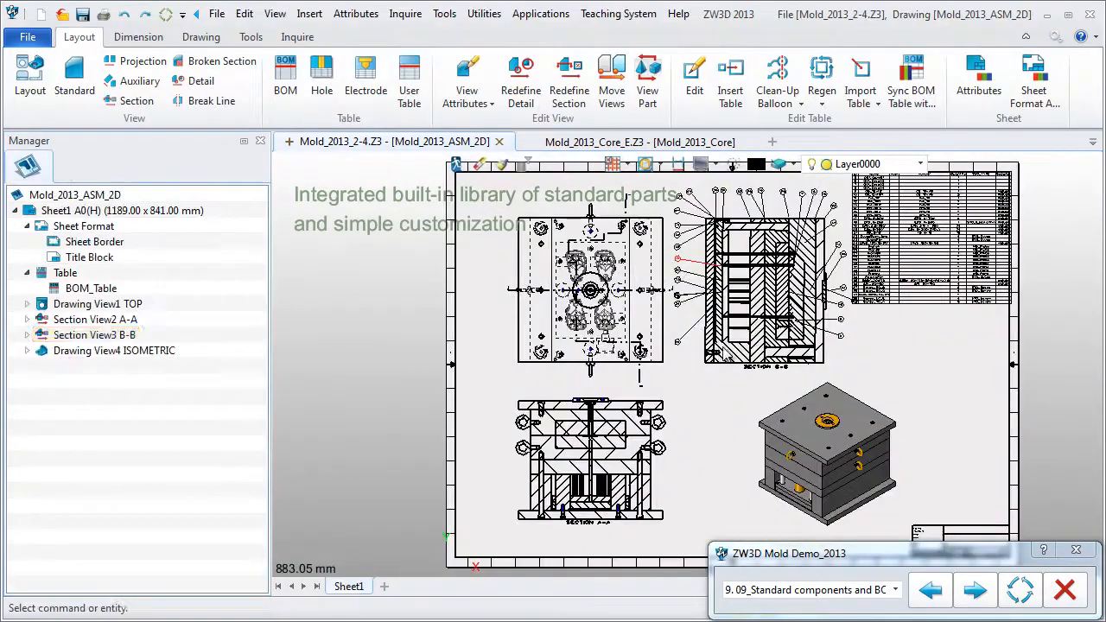
Step: Open the drawing's BOM_Table for editing, review its available and selected columns and sorting options, and close the settings
scroll(935, 359, "up", 5)
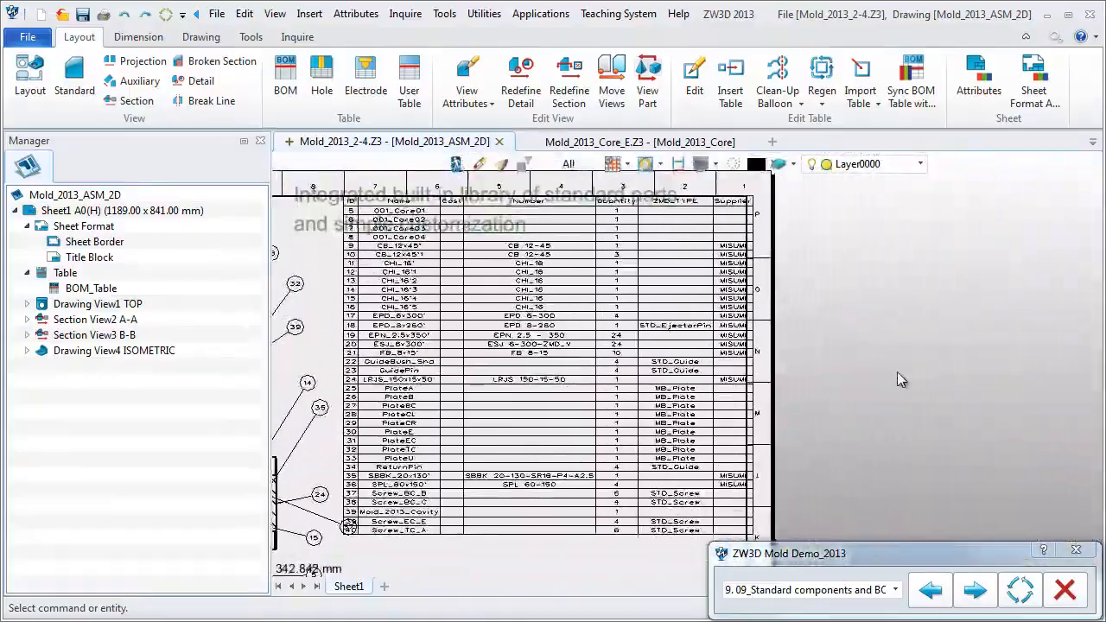
right_click(621, 351)
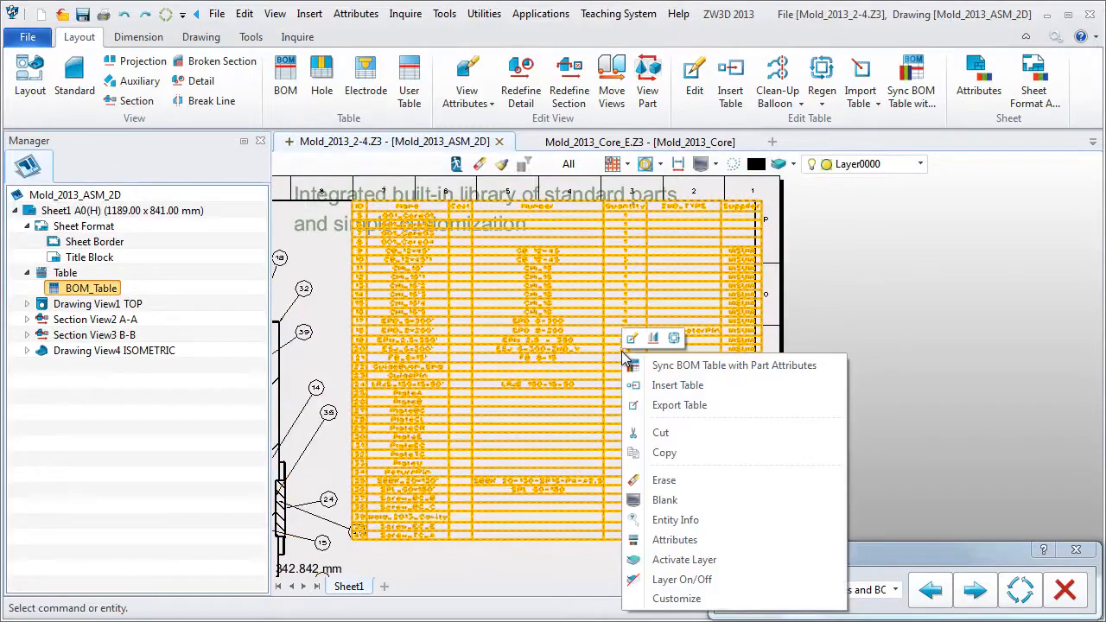
left_click(638, 334)
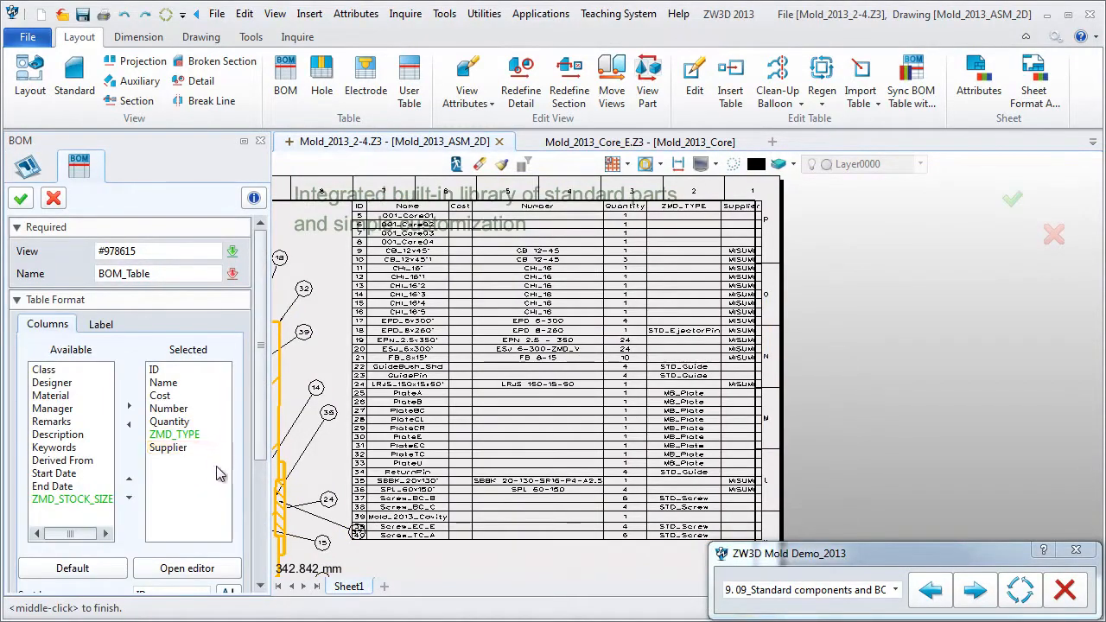
scroll(259, 467, "down", 3)
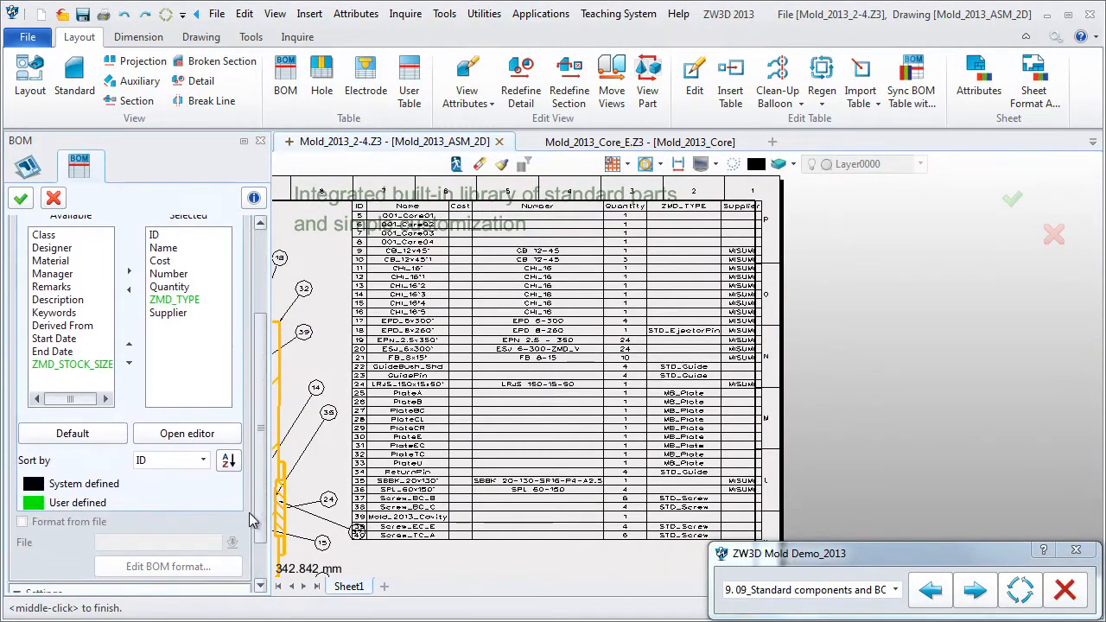
scroll(259, 480, "up", 3)
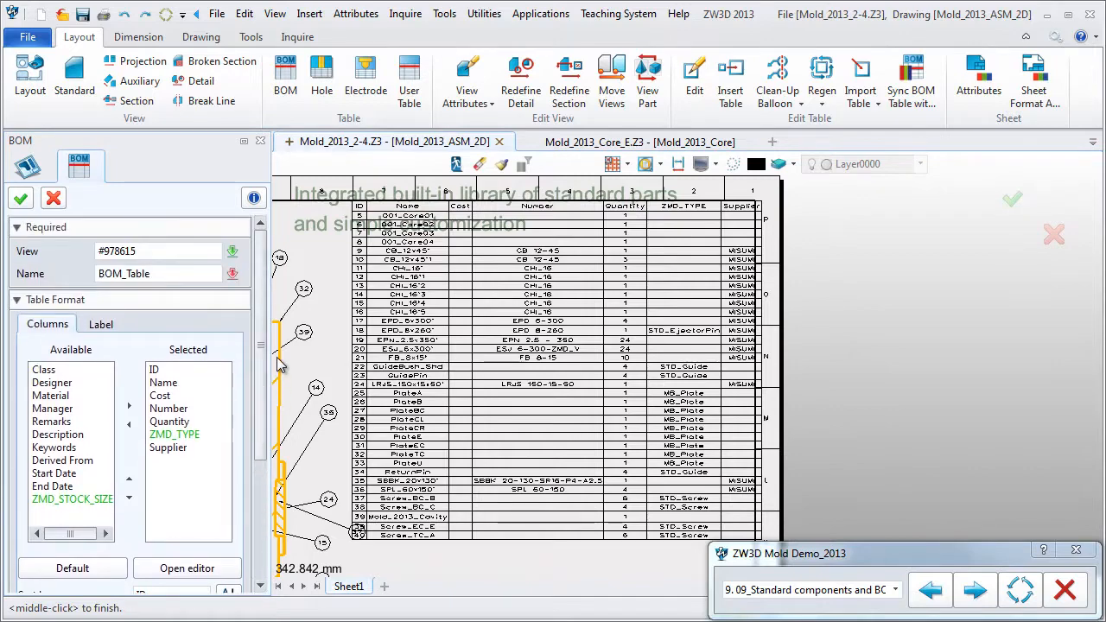
middle_click(415, 374)
Step: Export the drawing's BOM table to an Excel file (*.xls) named BOM_Table
right_click(587, 377)
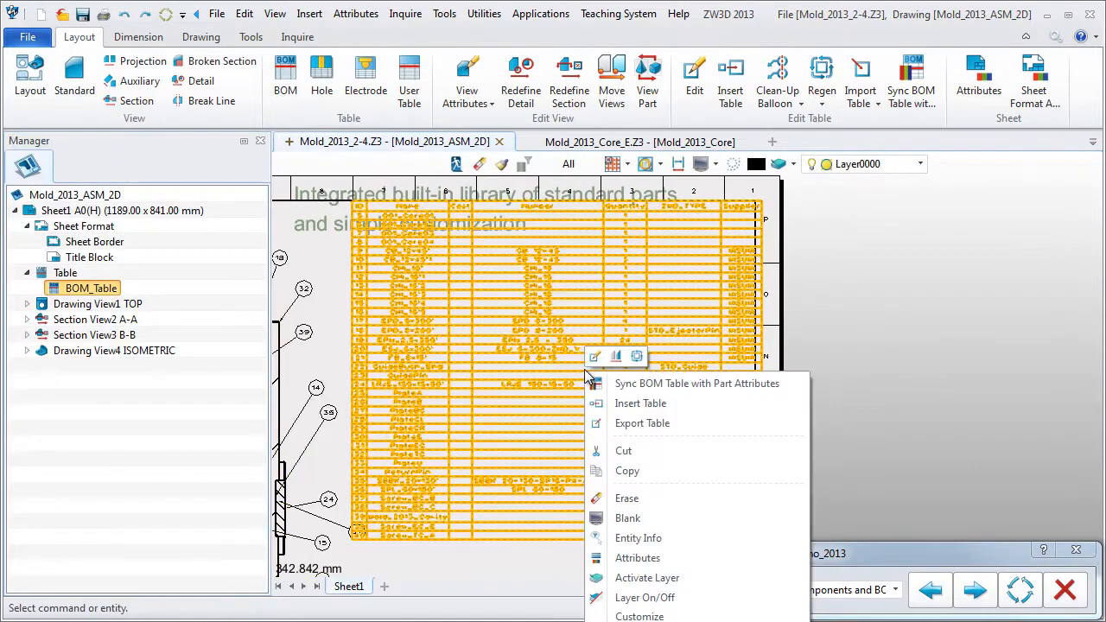
left_click(661, 425)
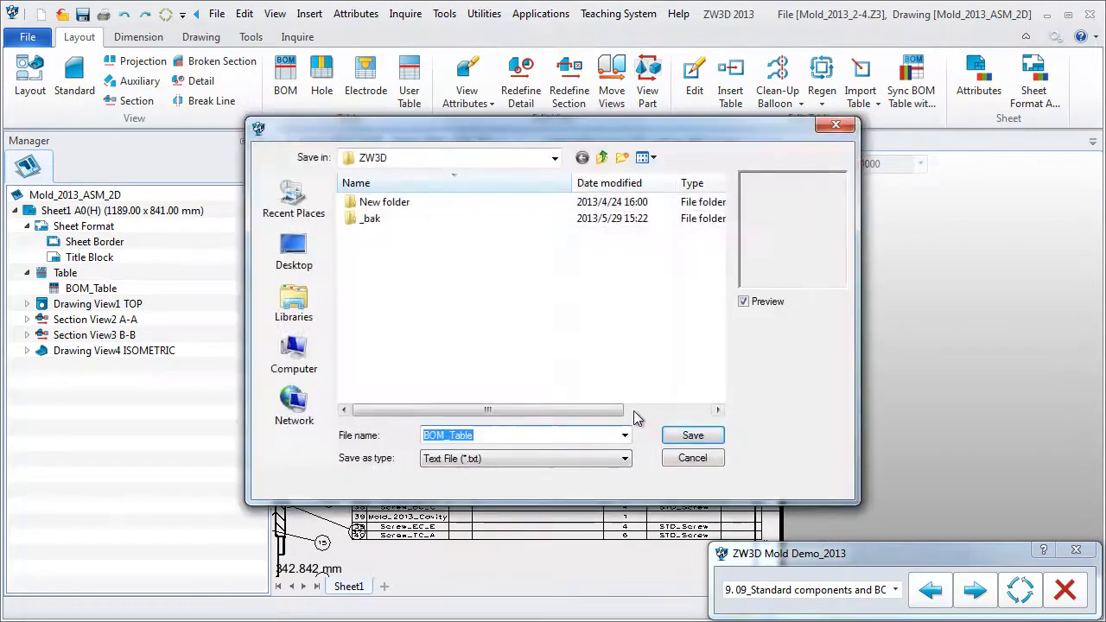
left_click(516, 458)
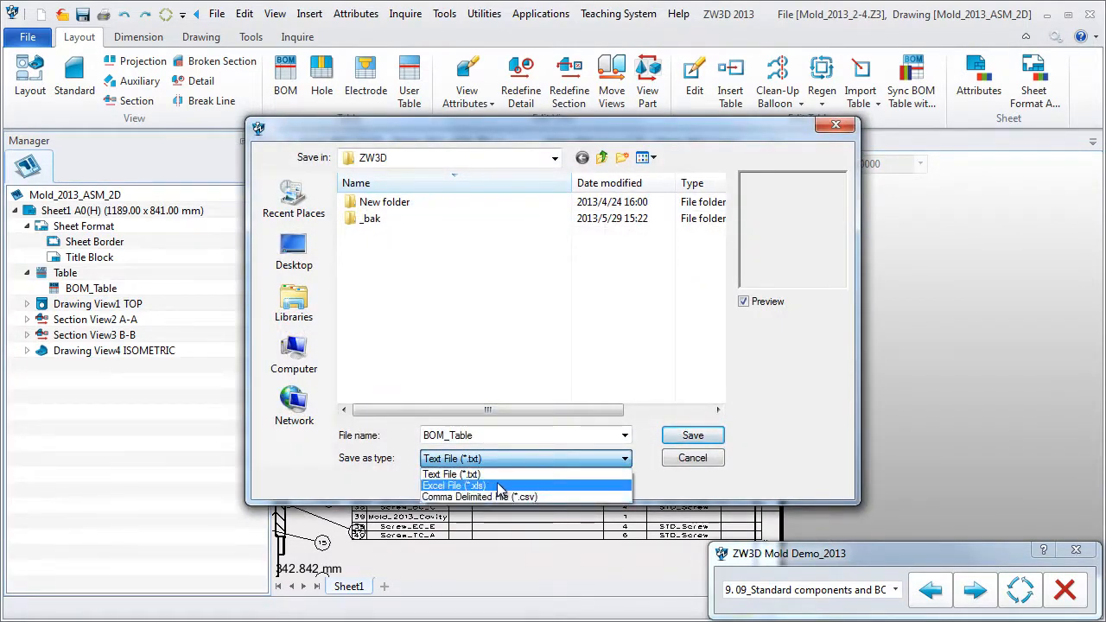
left_click(497, 484)
left_click(692, 436)
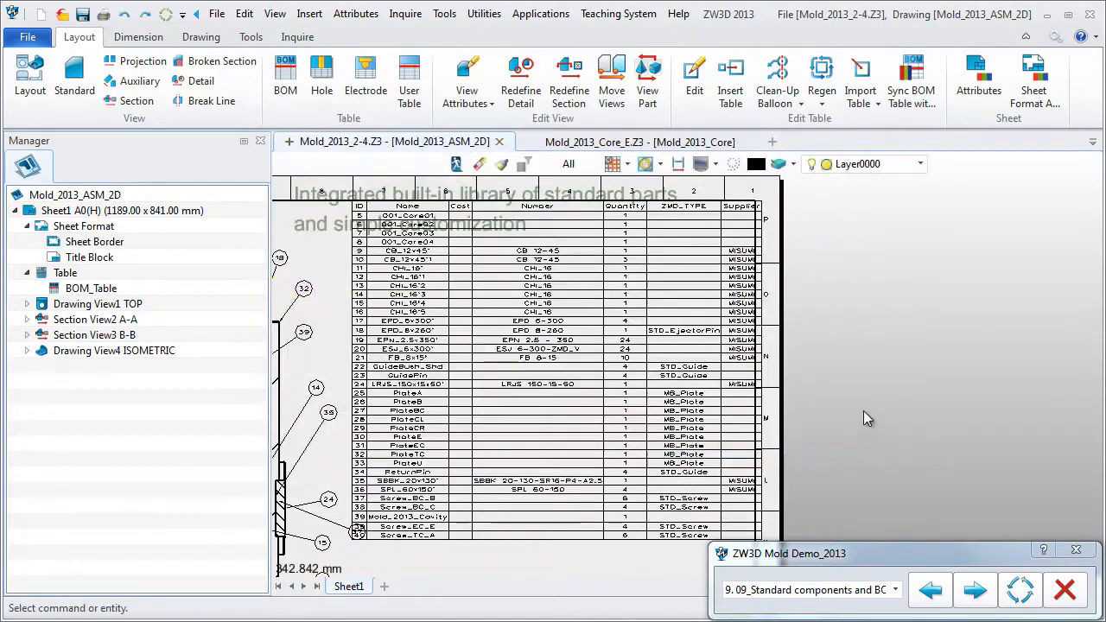
left_click(647, 163)
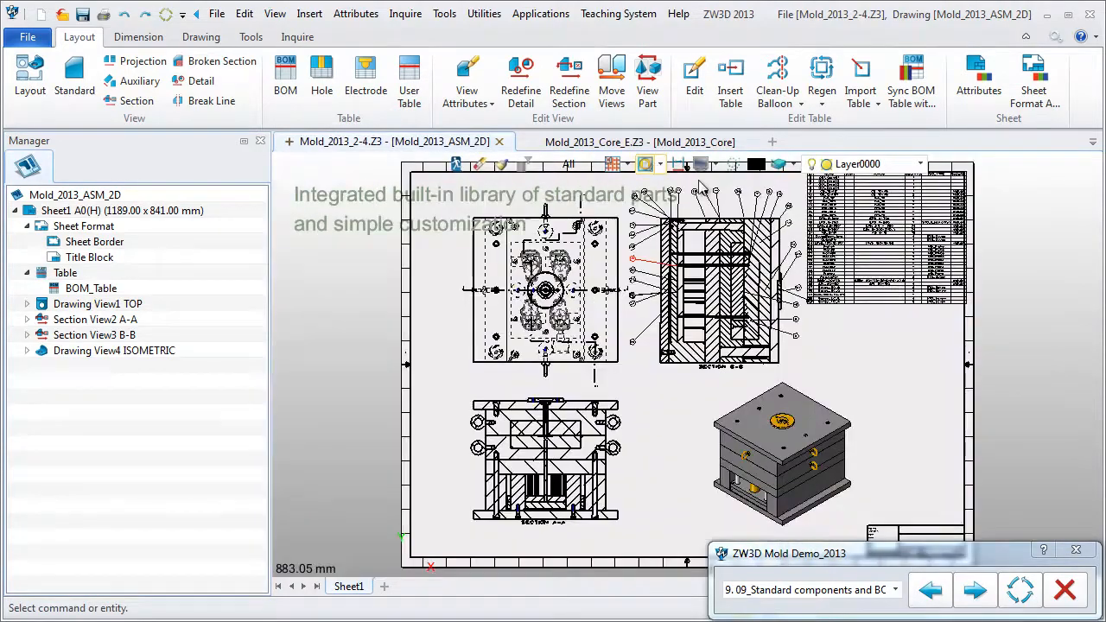
Step: Advance the mold demo to the 10_Electrode stage
left_click(974, 591)
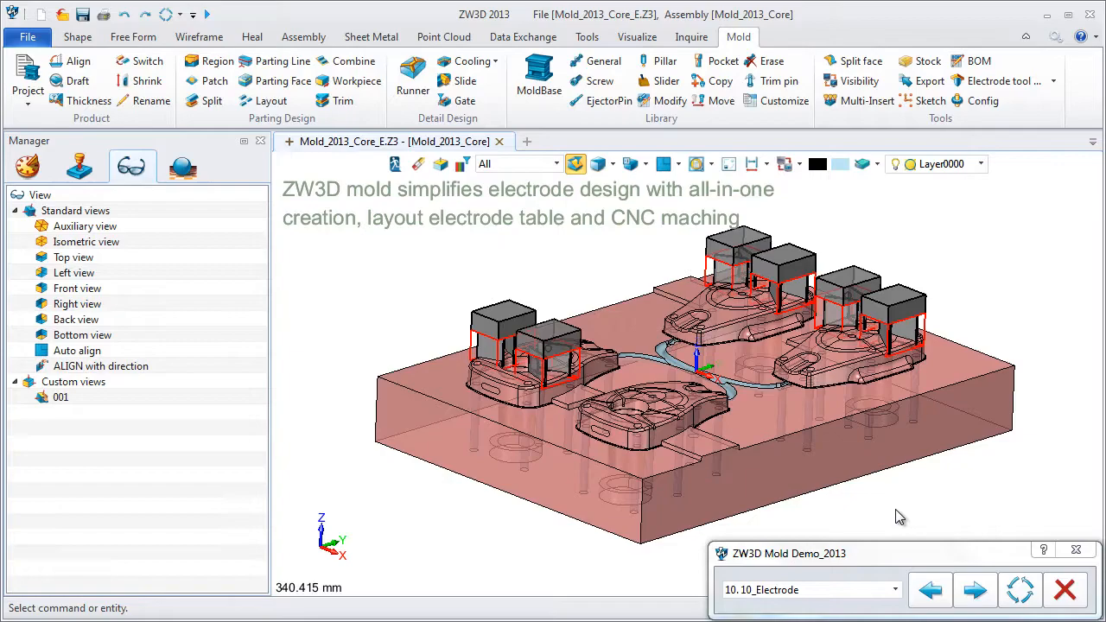
right_click_drag(960, 249, 928, 266)
scroll(825, 414, "up", 8)
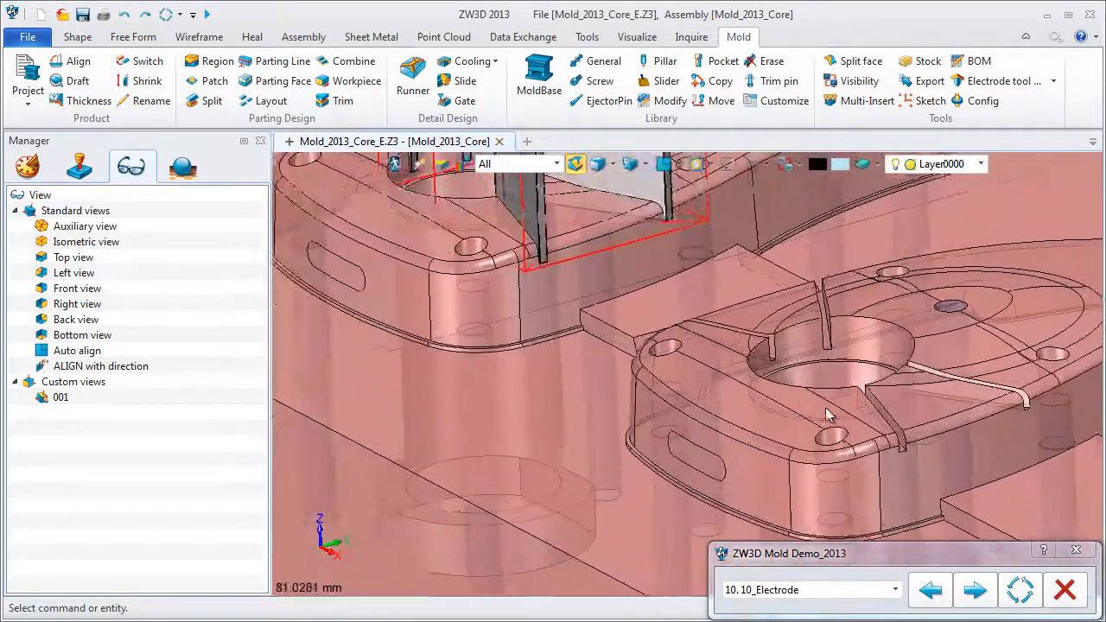
scroll(825, 414, "up", 1)
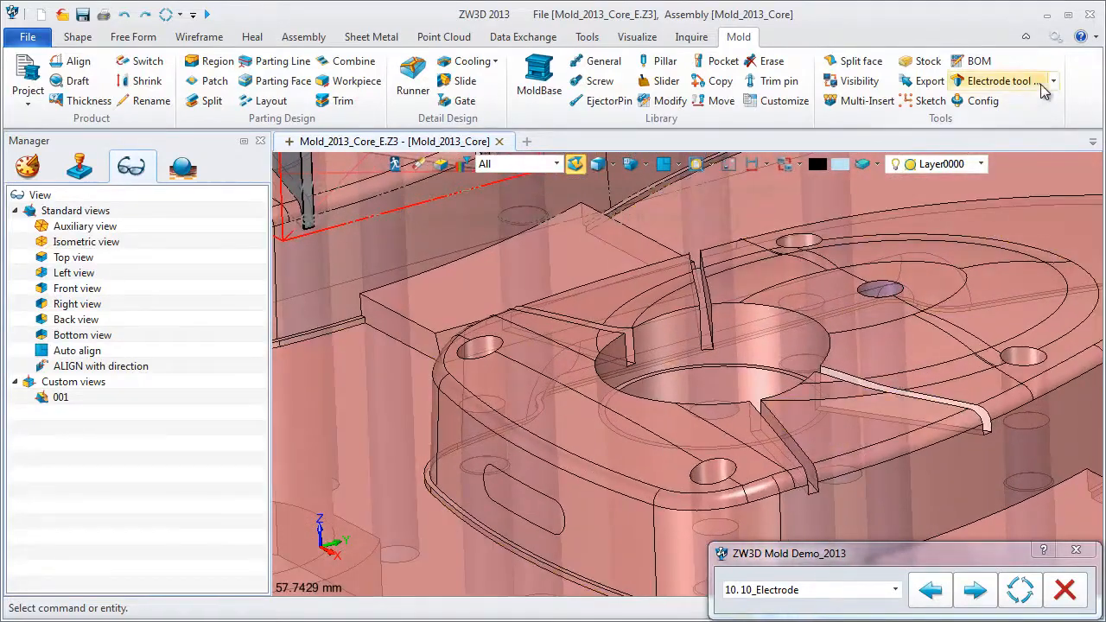
Step: Create electrodes for the four narrow slots around the round hole of the core without blanks, using direction 0,0,1
left_click(1053, 81)
left_click(1013, 109)
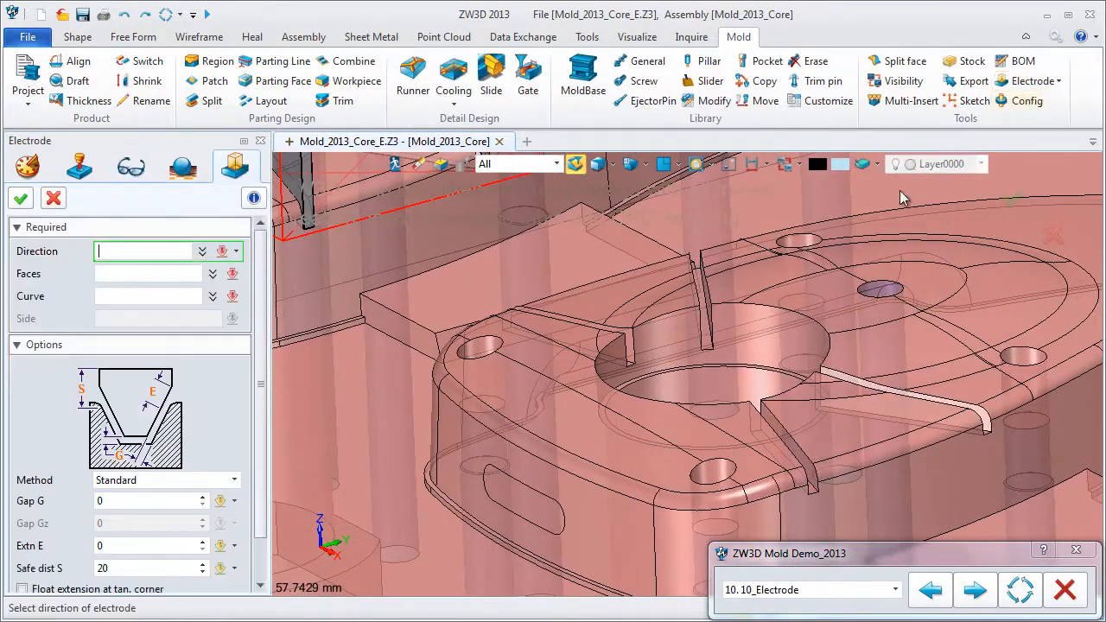
right_click(751, 290)
left_click(777, 328)
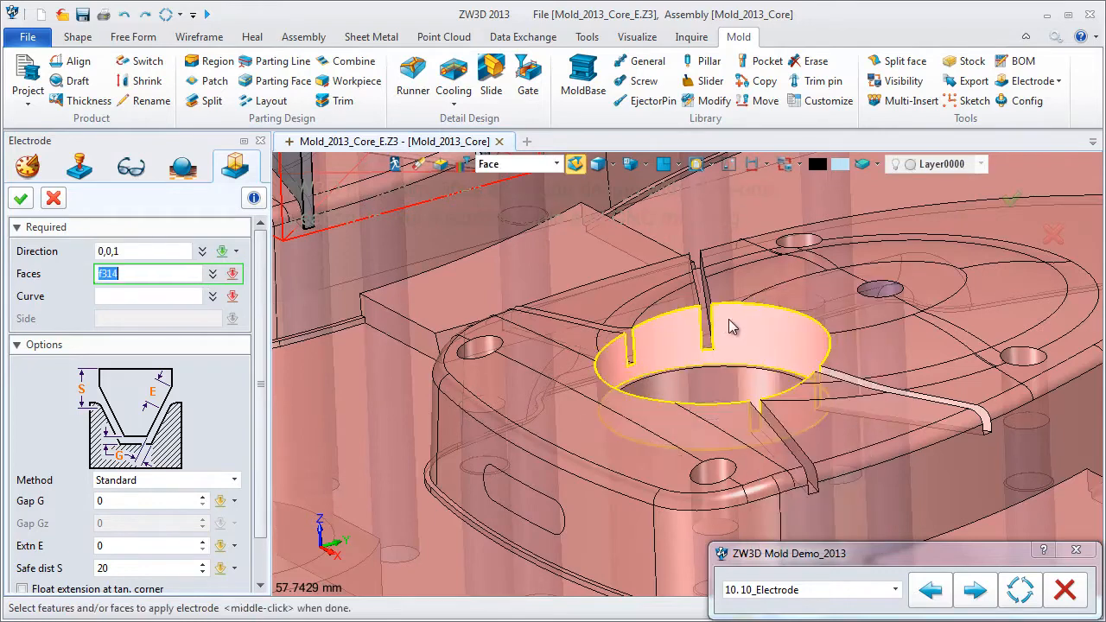
left_click(707, 335)
scroll(665, 341, "up", 5)
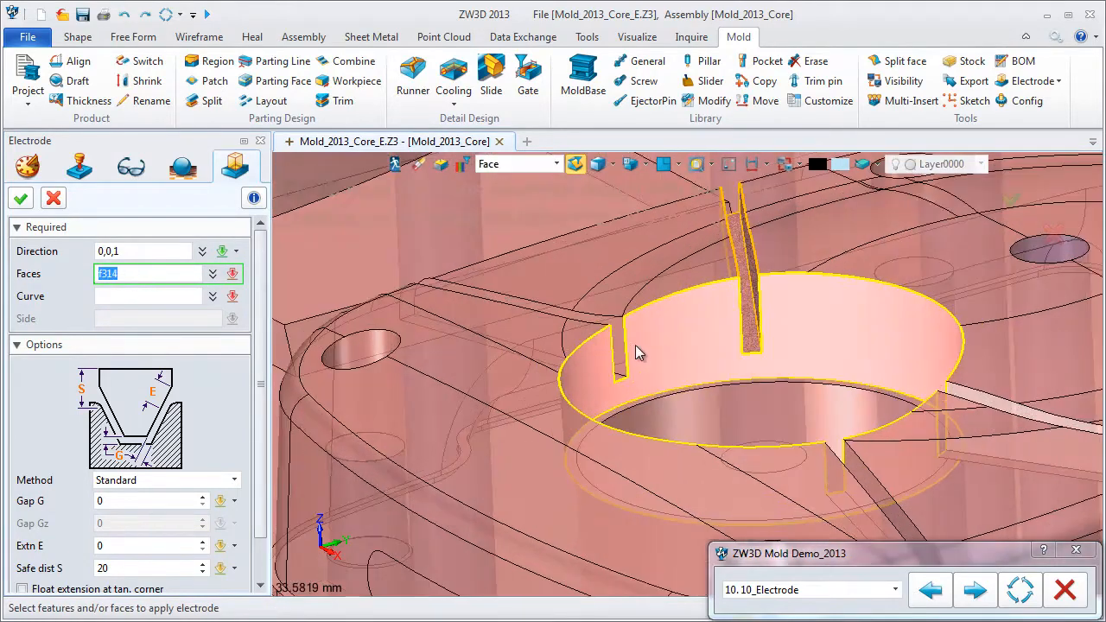
left_click(617, 343)
scroll(752, 302, "down", 2)
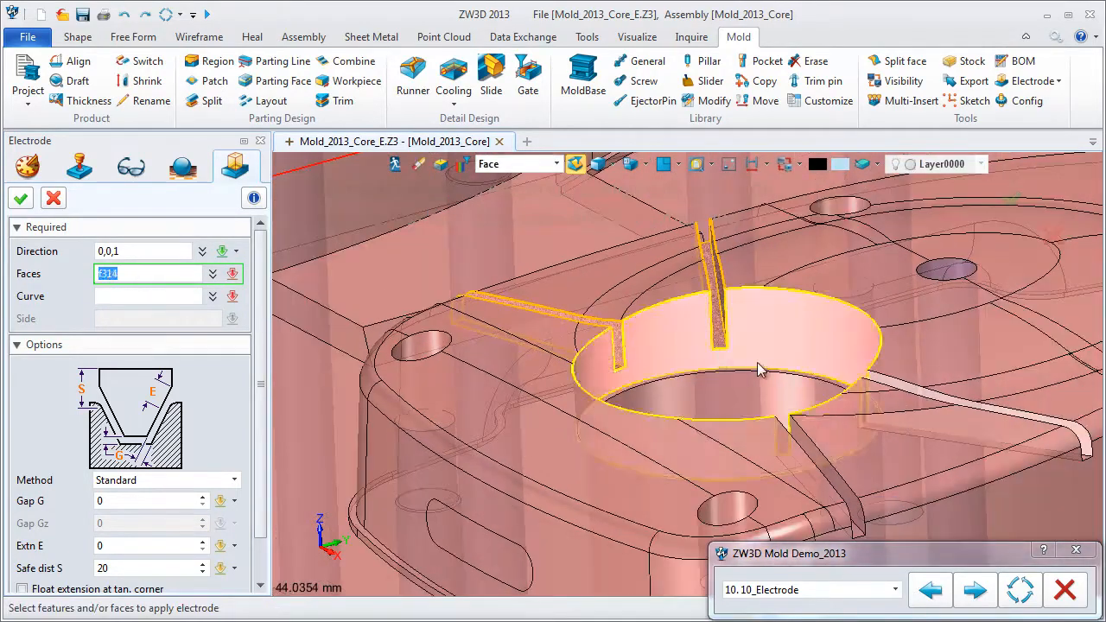
left_click(1085, 445)
left_click(841, 482)
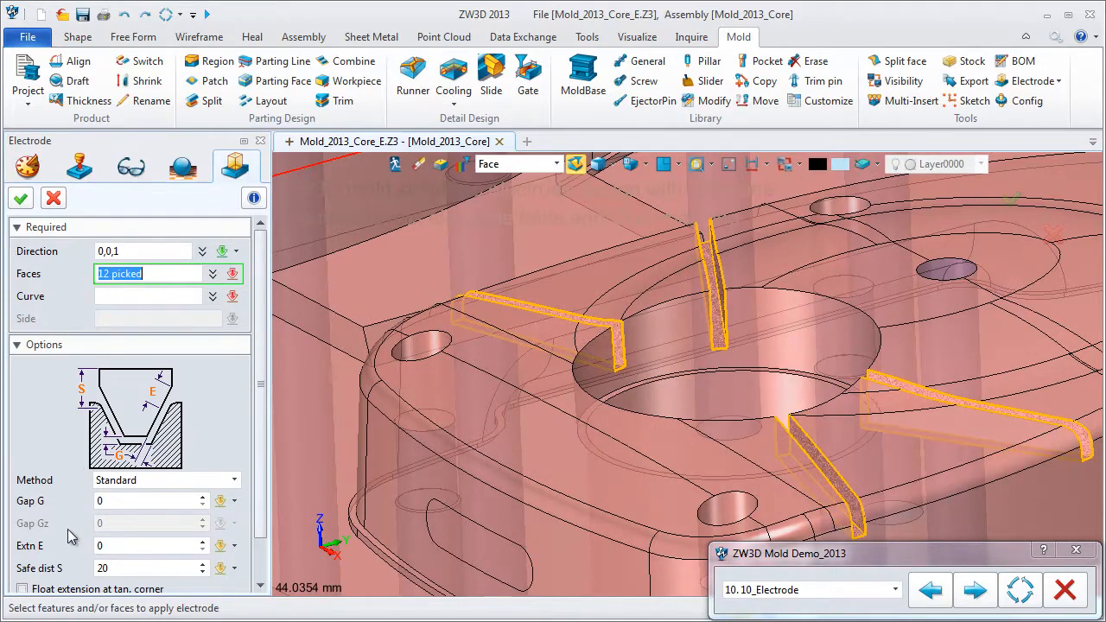
left_click(21, 198)
Step: Set up a rectangular electrode tool blank on two adjacent new electrodes, using an electrode's top face as datum
scroll(591, 390, "down", 4)
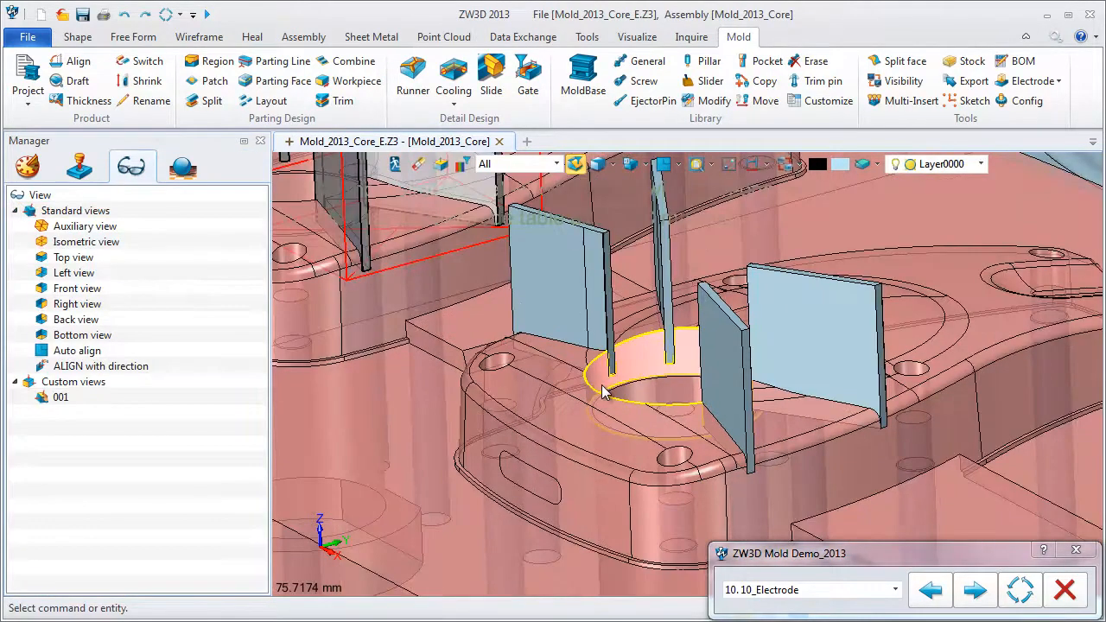
scroll(592, 390, "down", 1)
scroll(592, 390, "up", 2)
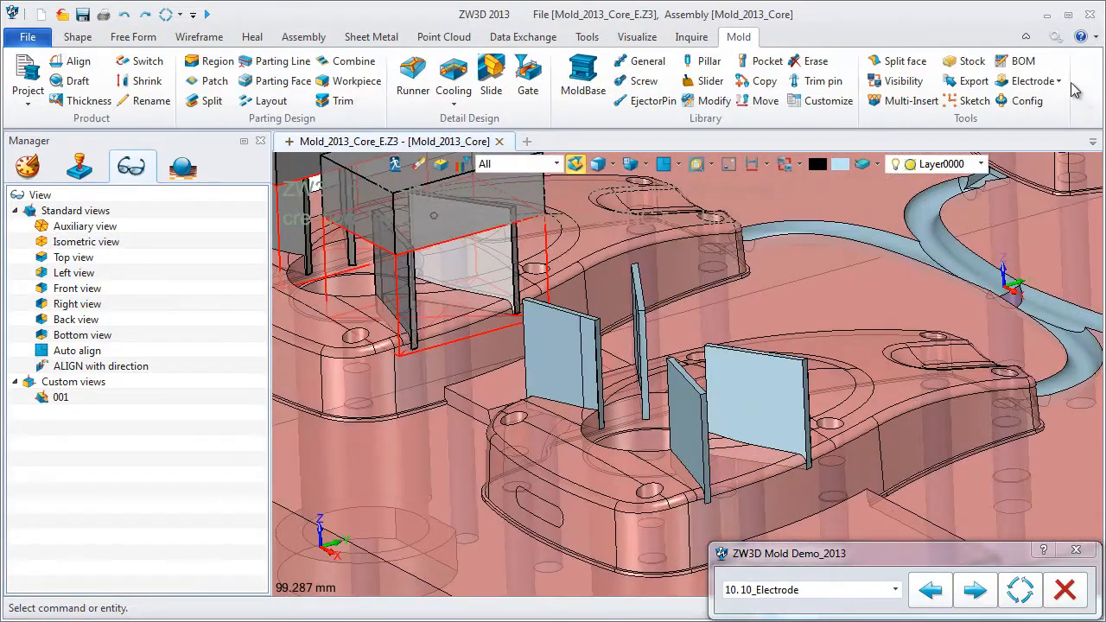
left_click(1061, 82)
left_click(1049, 141)
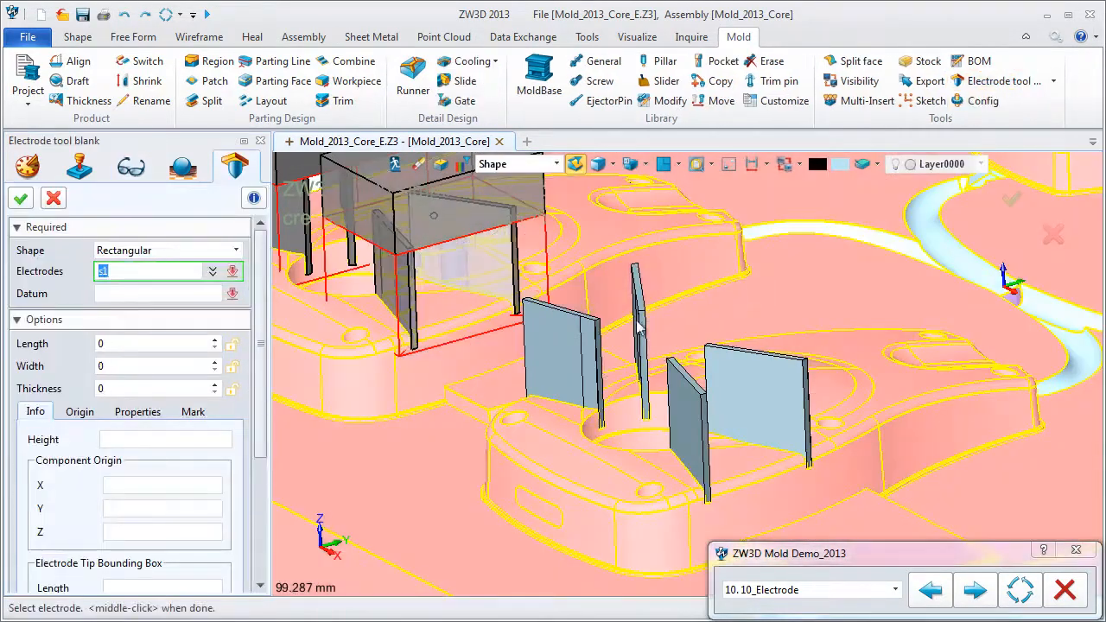
left_click(638, 333)
left_click(568, 363)
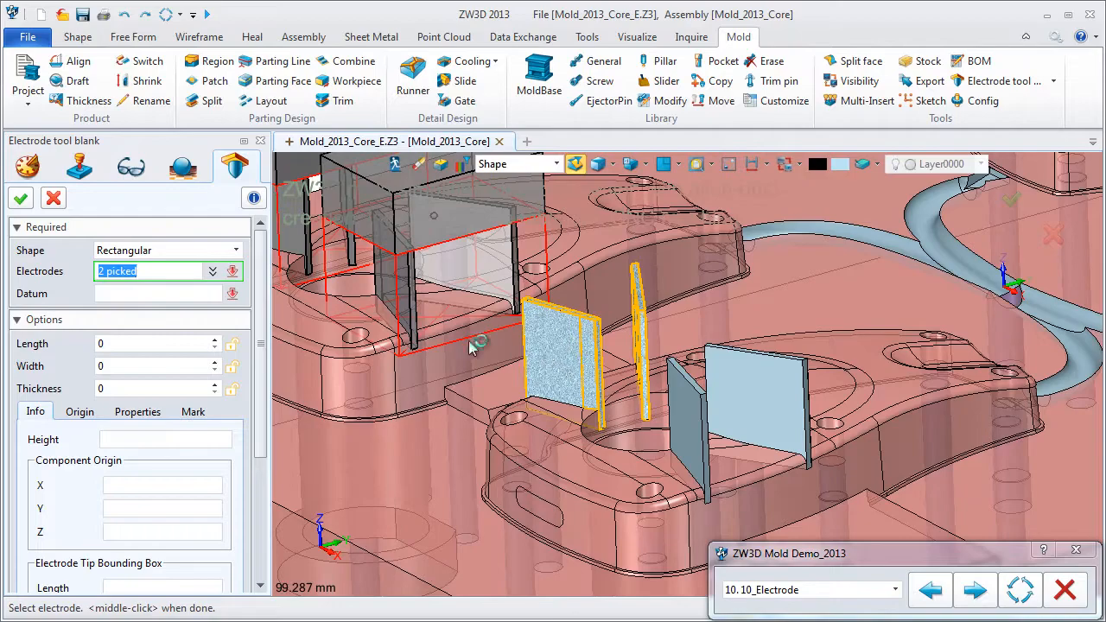
left_click(138, 292)
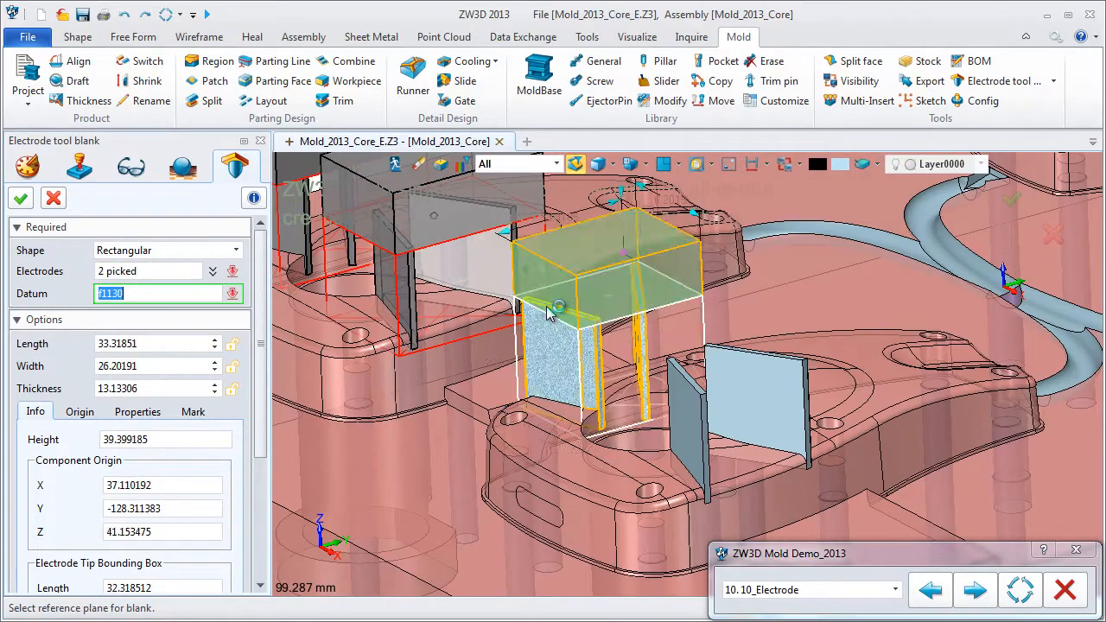
left_click(546, 312)
Step: Enable rounding of both the blank dimensions and the blank origin for the electrode tool blank
scroll(561, 312, "down", 3)
right_click_drag(582, 324, 603, 377)
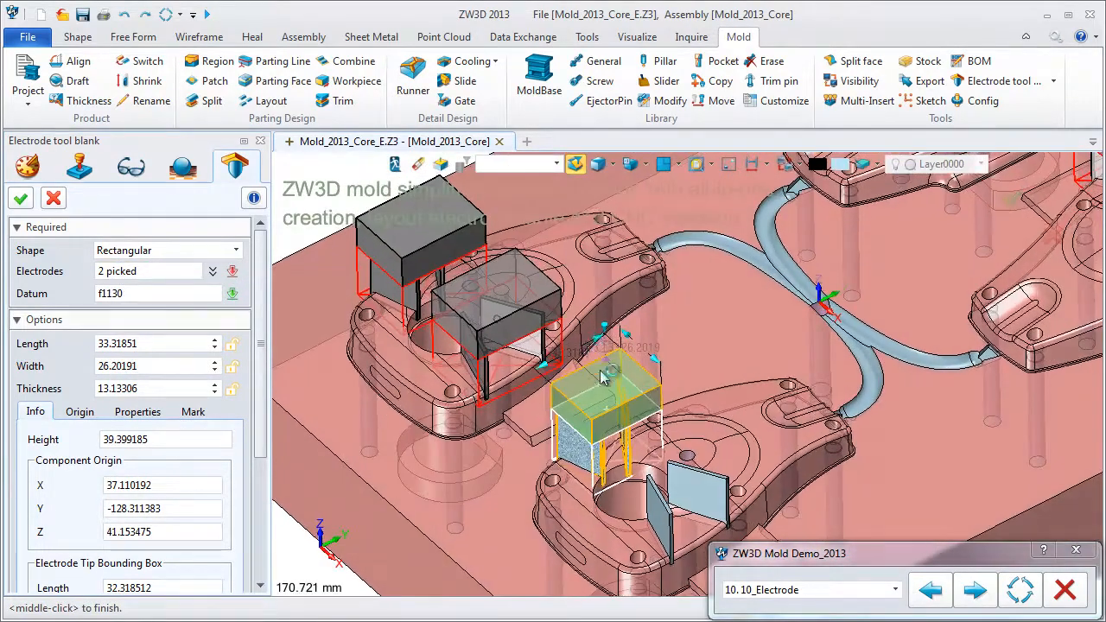
scroll(604, 380, "up", 3)
scroll(609, 386, "up", 3)
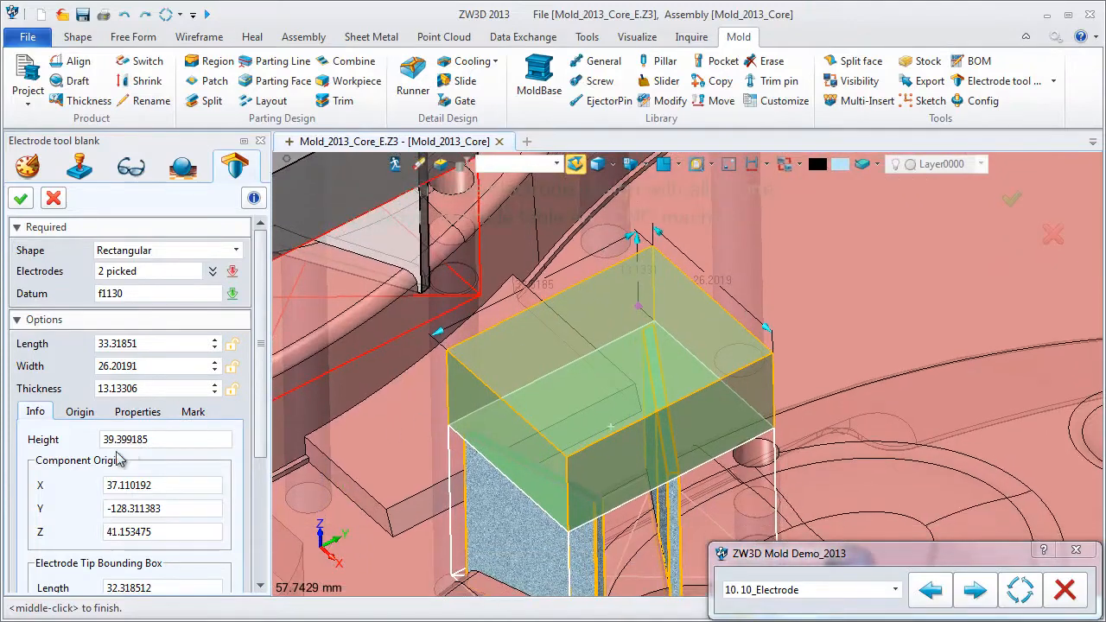
scroll(117, 459, "down", 3)
scroll(67, 518, "down", 3)
left_click(35, 500)
left_click(39, 518)
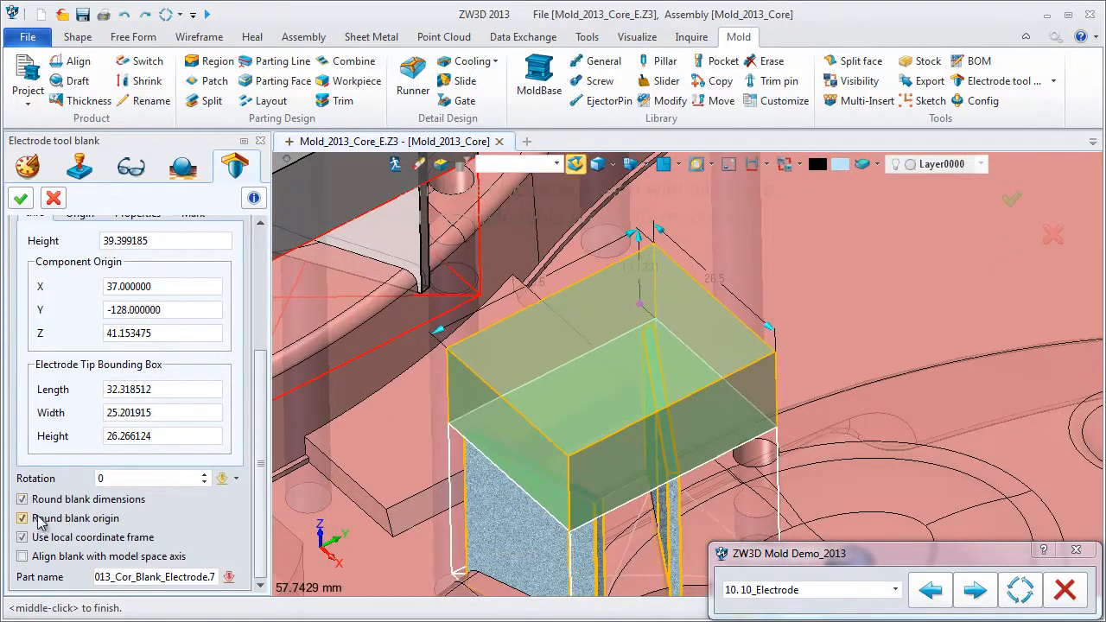
Step: Set the origin position of the electrode blank to its upper-left corner
scroll(181, 442, "up", 5)
left_click(87, 412)
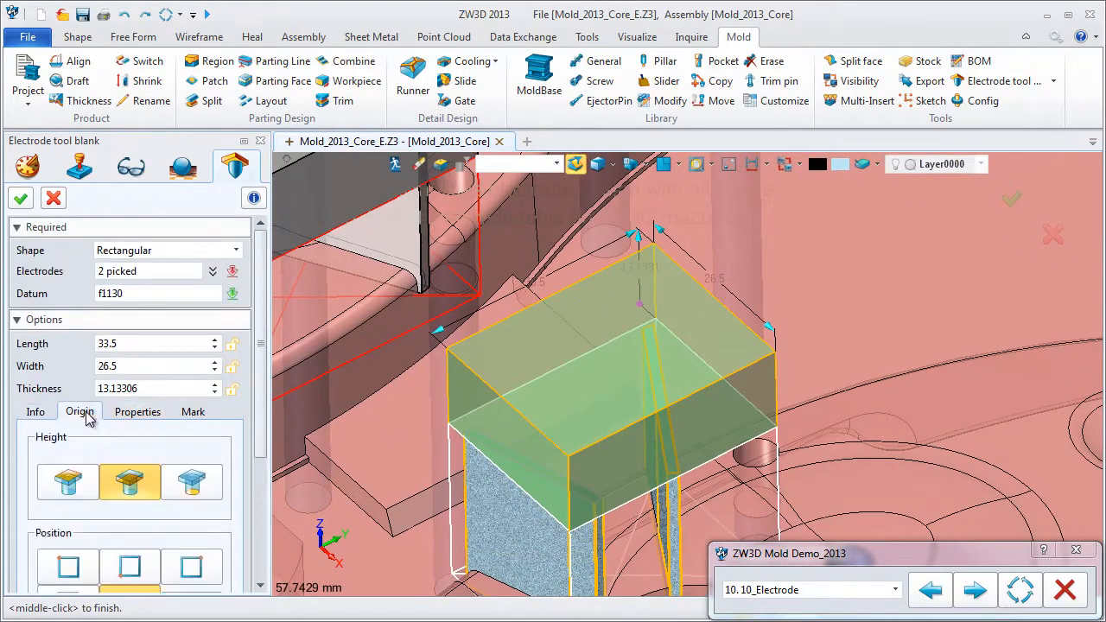
scroll(101, 486, "down", 2)
left_click(130, 516)
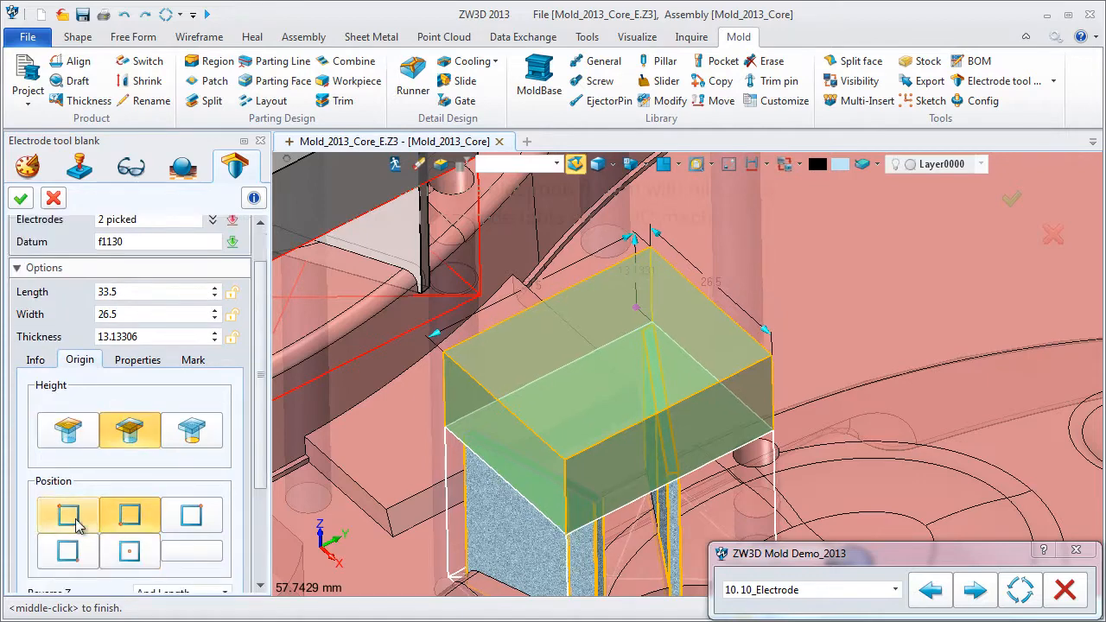
left_click(78, 516)
Step: Review the blank's material and orbit properties, add a Back-Top corner mark and create the blank
left_click(138, 361)
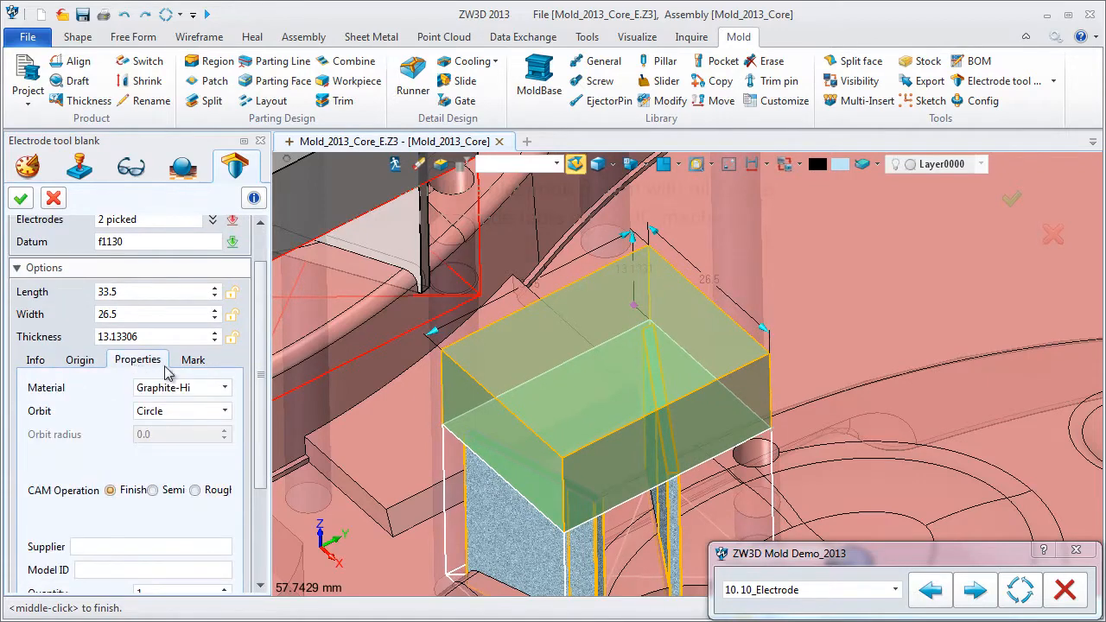
left_click(194, 364)
left_click(108, 421)
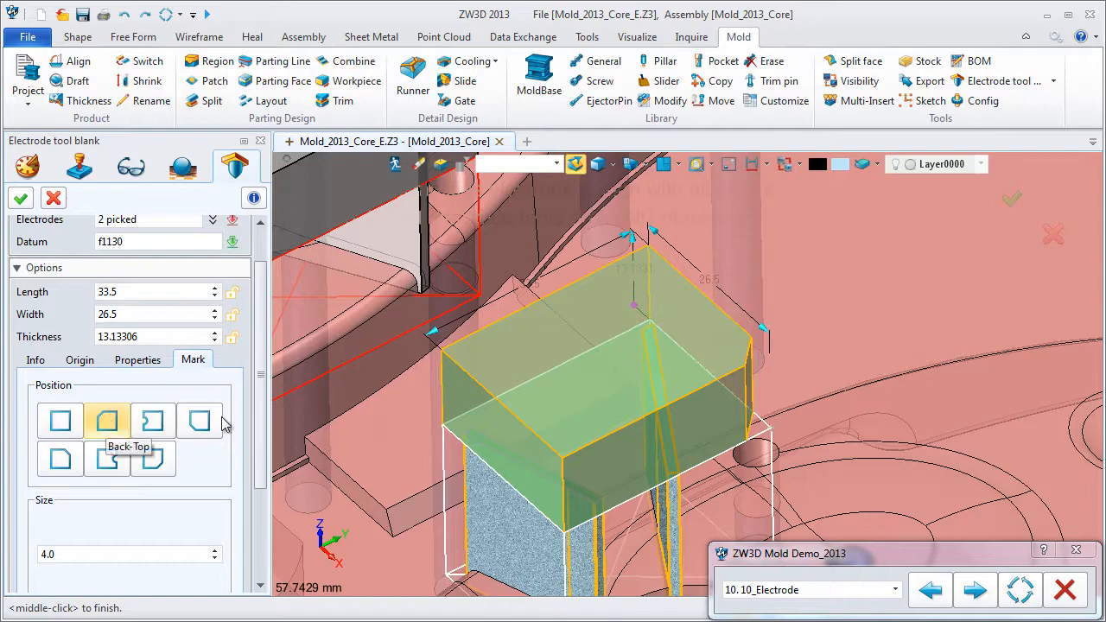
scroll(577, 380, "down", 5)
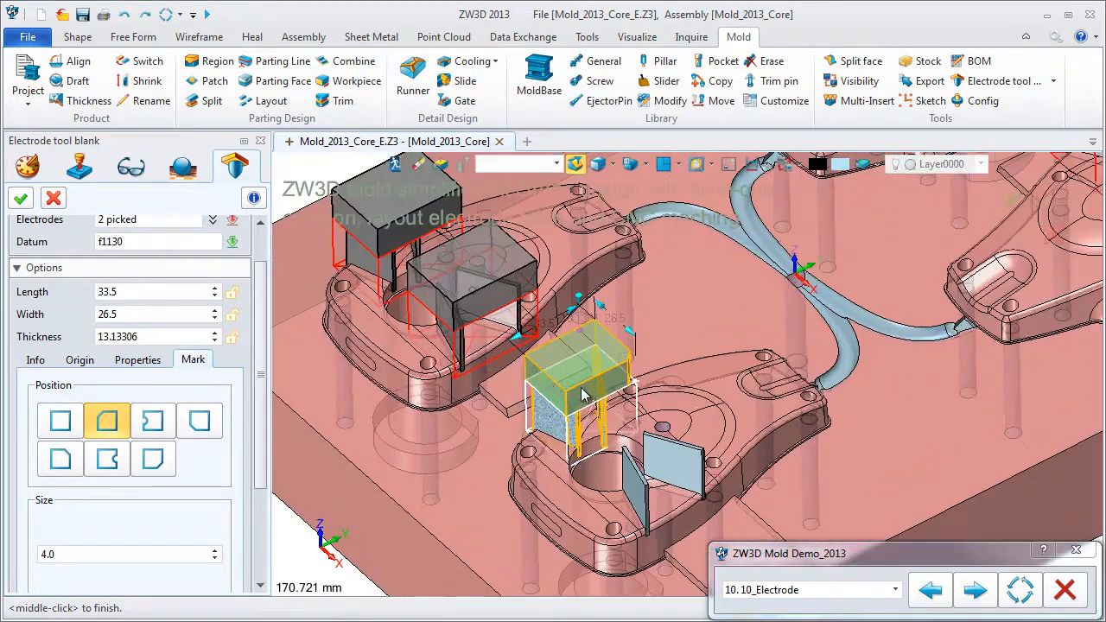
middle_click(581, 393)
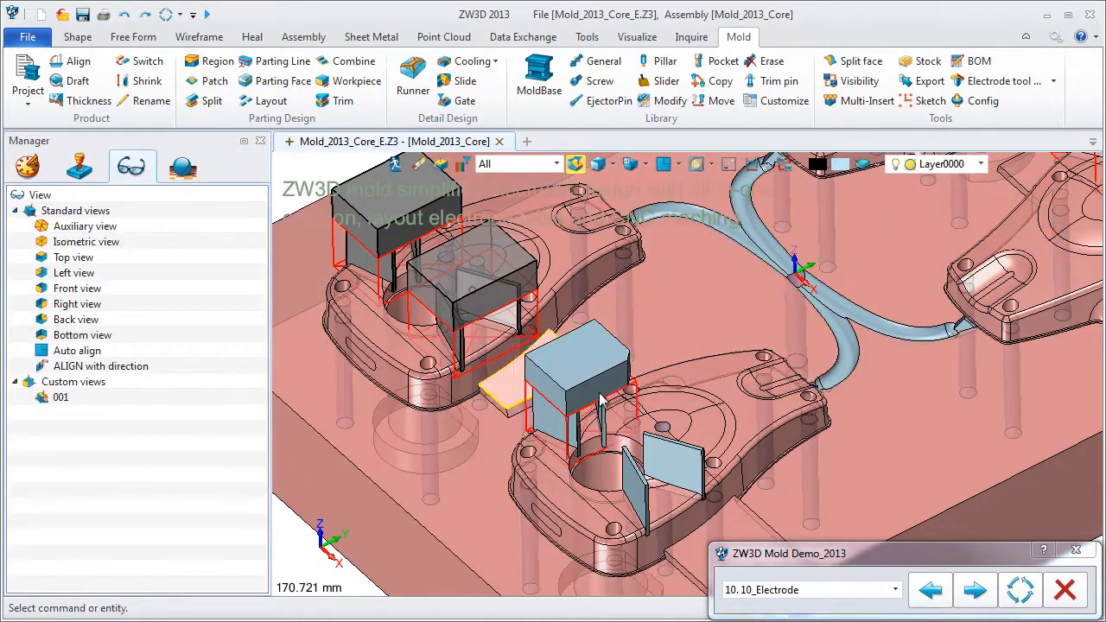
Step: Open the core's 2D sheet, Mold_2013_Core_2D, declining to regenerate the modified referenced part
scroll(585, 389, "down", 4)
mouse_move(543, 290)
right_mouse_down()
mouse_move(531, 267)
mouse_move(536, 276)
right_mouse_up()
right_click(460, 249)
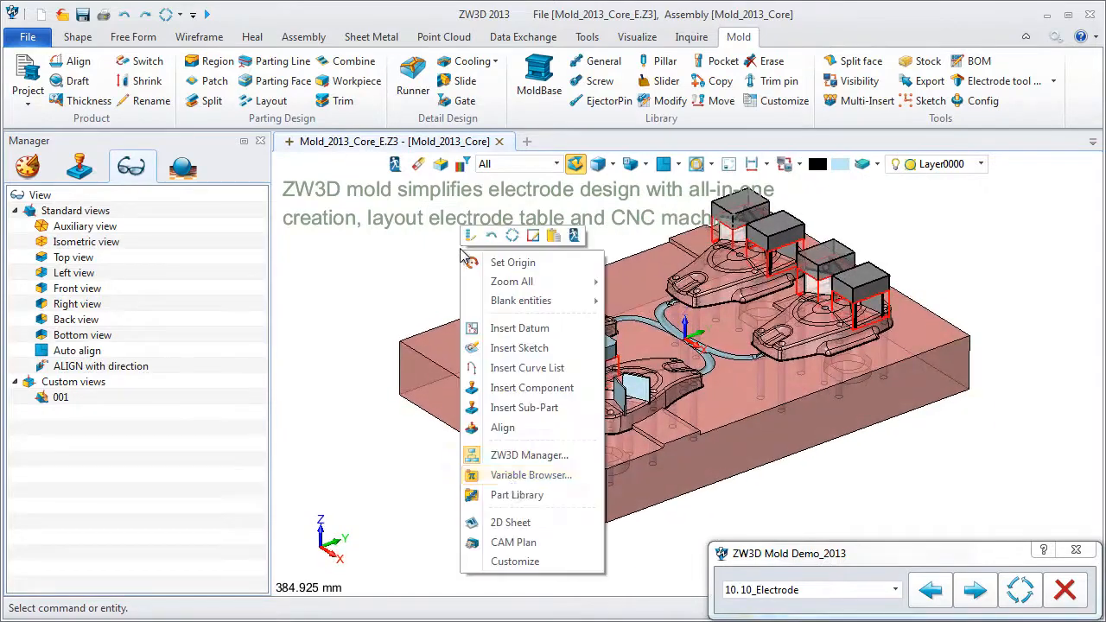
left_click(512, 521)
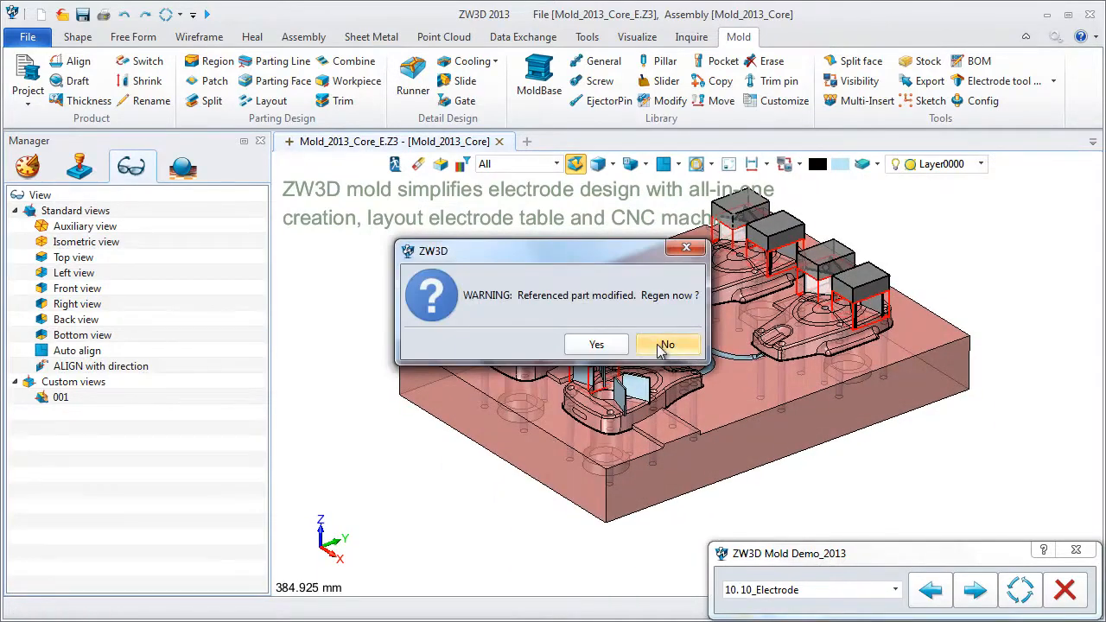
left_click(662, 342)
scroll(754, 404, "up", 3)
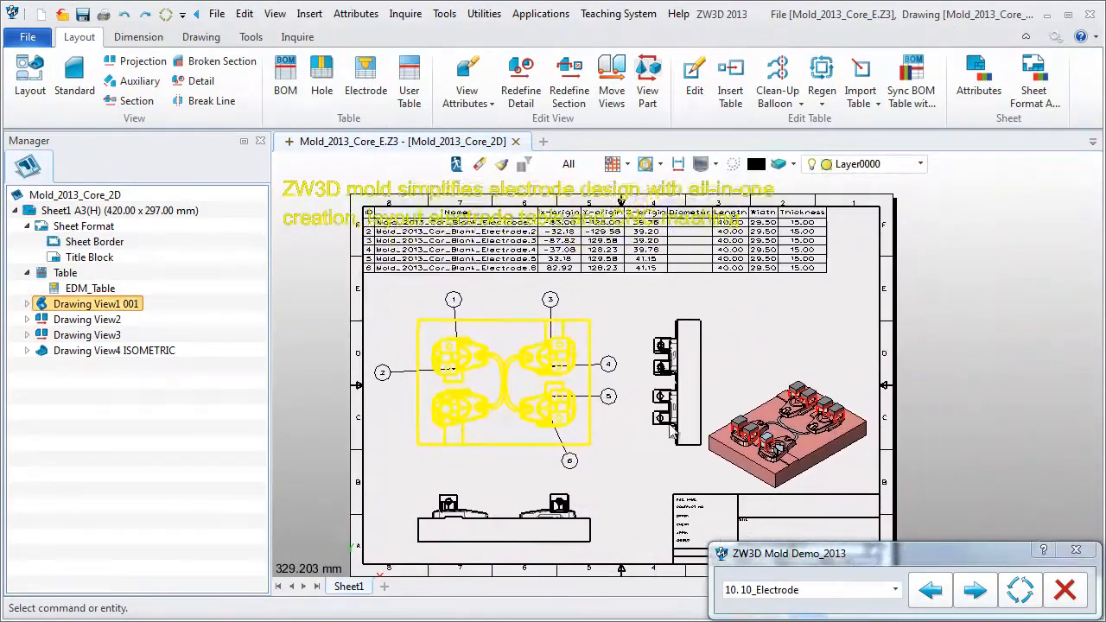
Step: Examine the electrode table on the core's 2D sheet and the view, name and column options of the Electrode table command
scroll(754, 400, "up", 1)
scroll(758, 400, "down", 2)
middle_click_drag(760, 357, 762, 503)
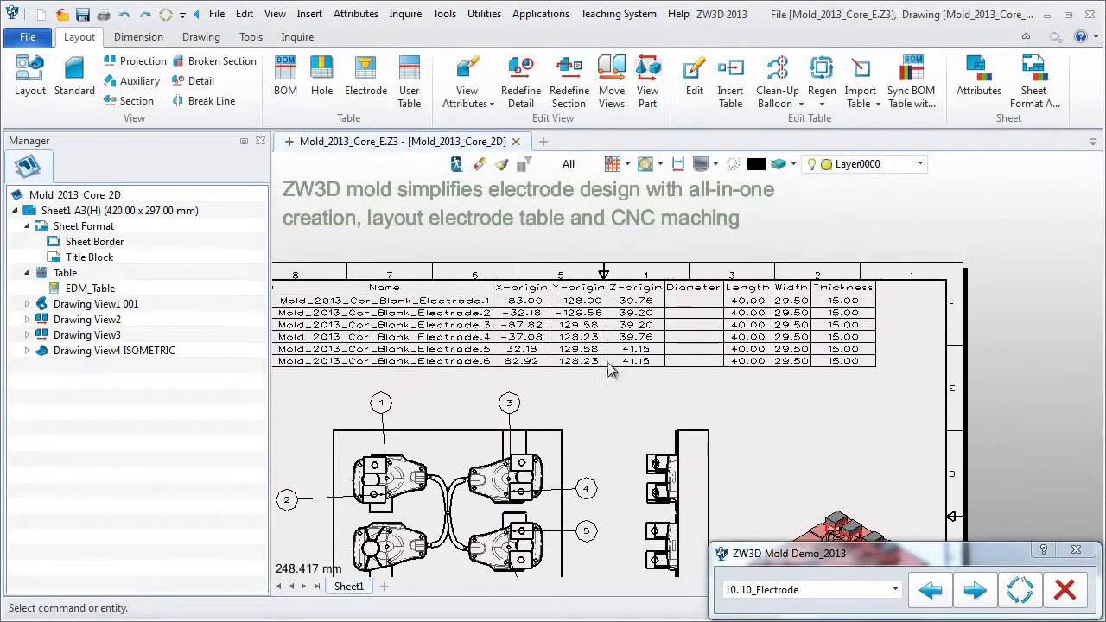
scroll(510, 259, "up", 2)
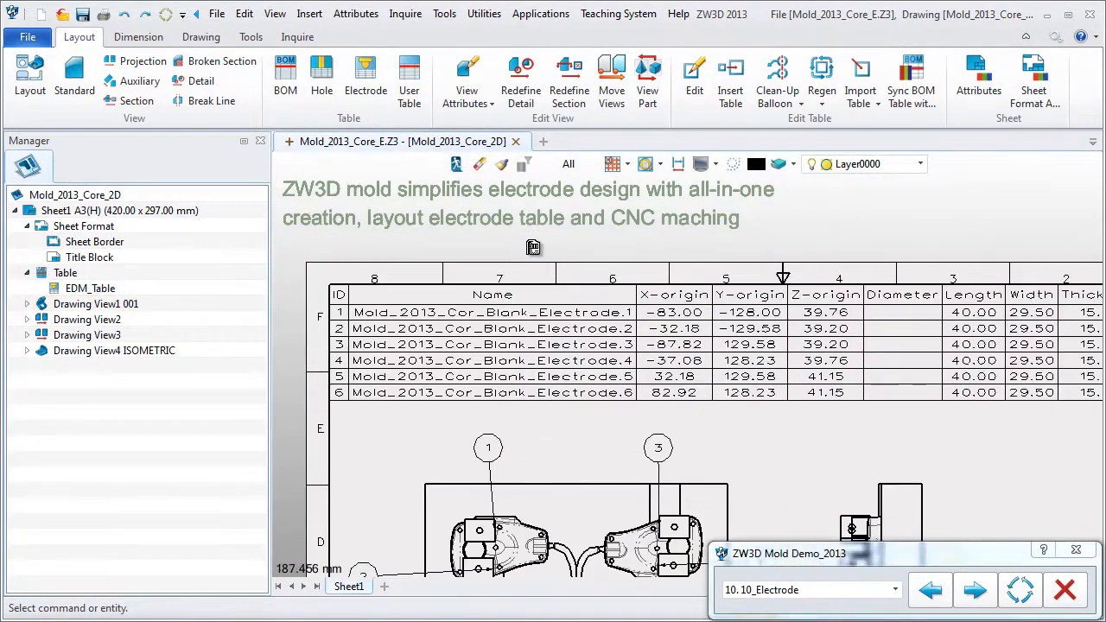
scroll(512, 258, "up", 1)
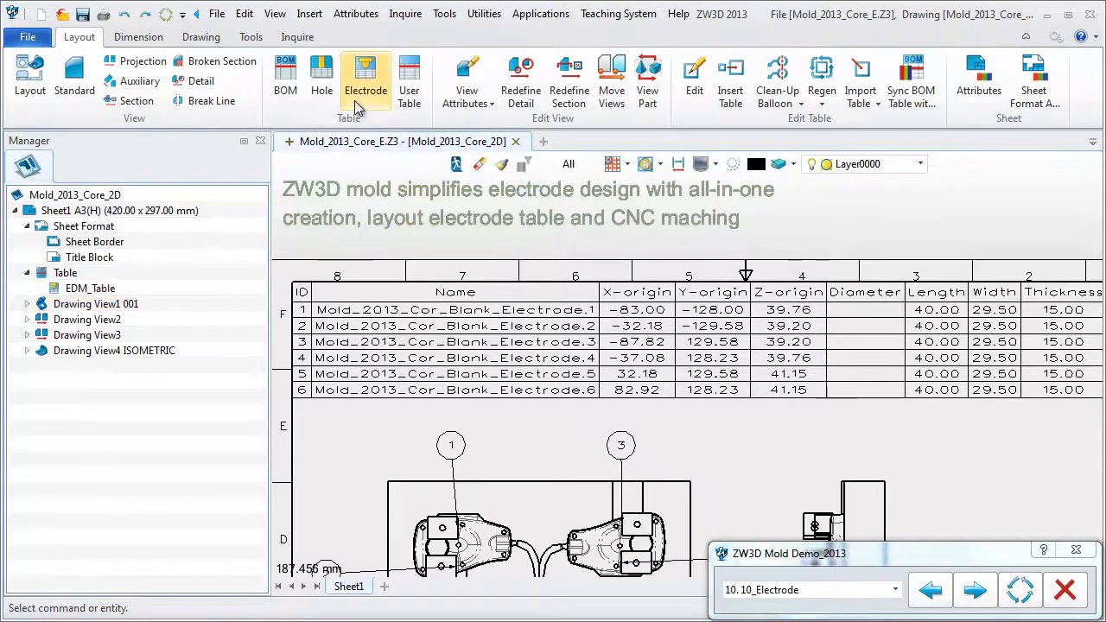
left_click(384, 93)
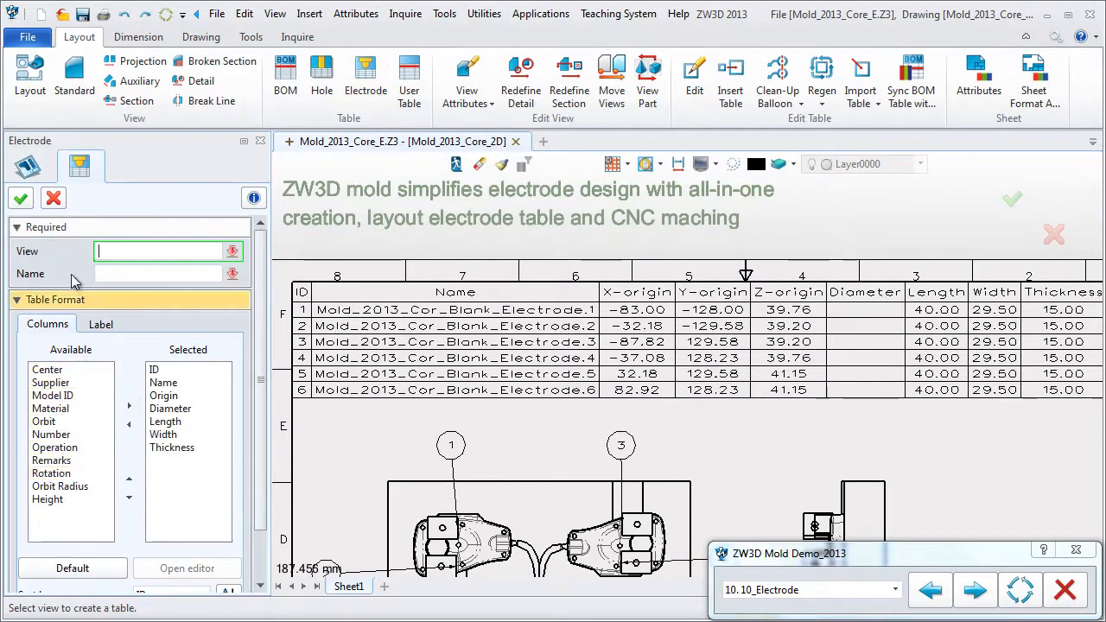
left_click(54, 200)
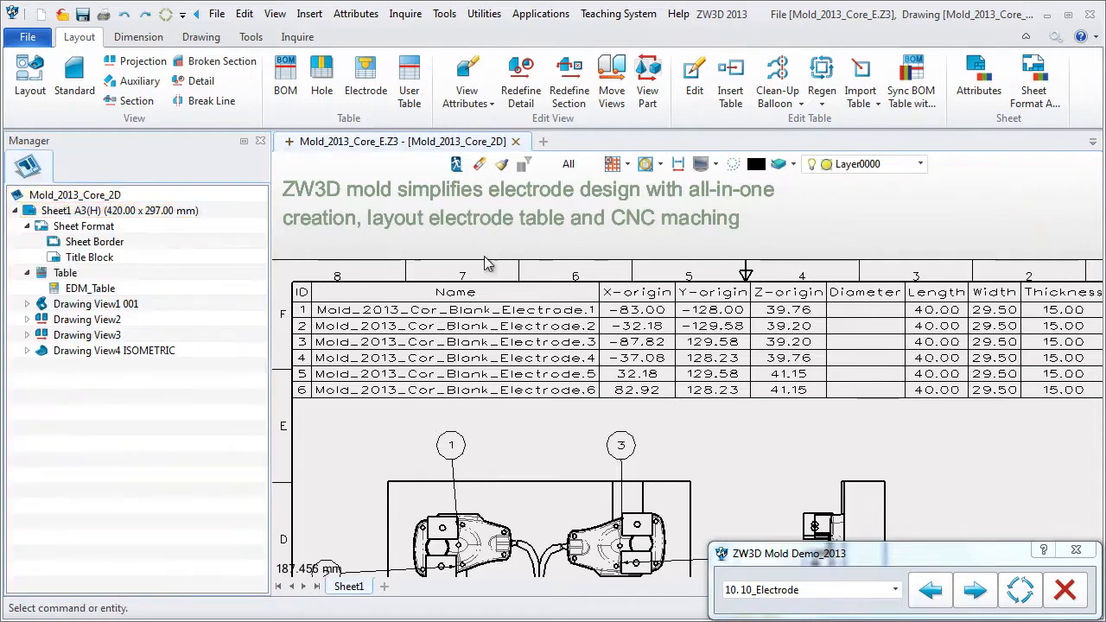
Step: Return from the 2D sheet to the Mold_2013_Core assembly and look at the Sparking Draw command's workpiece option
left_click(456, 165)
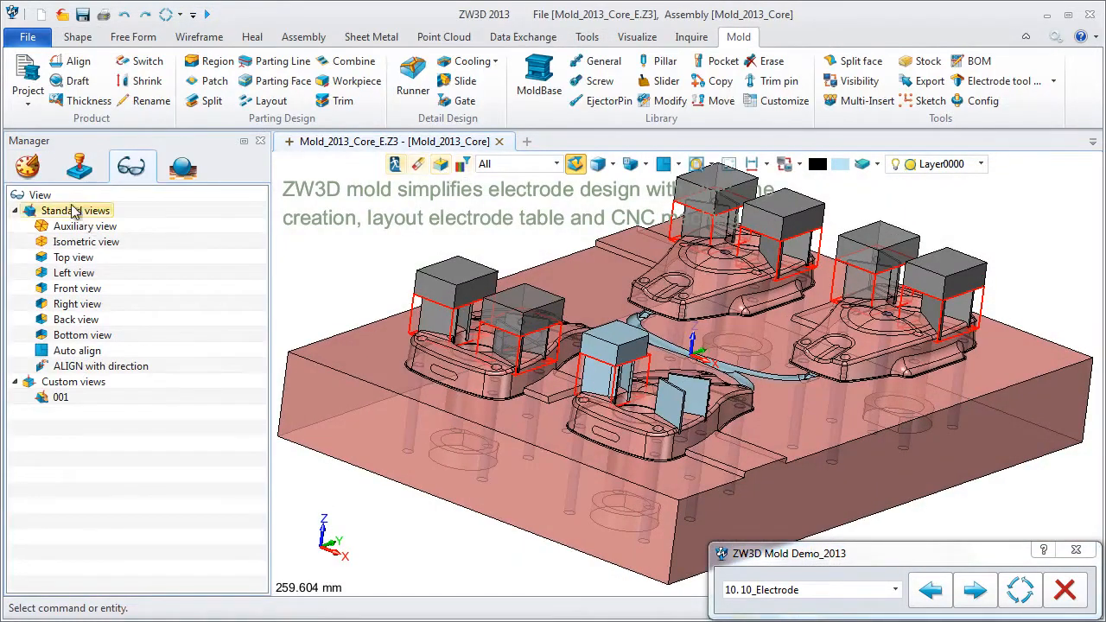
left_click(1053, 81)
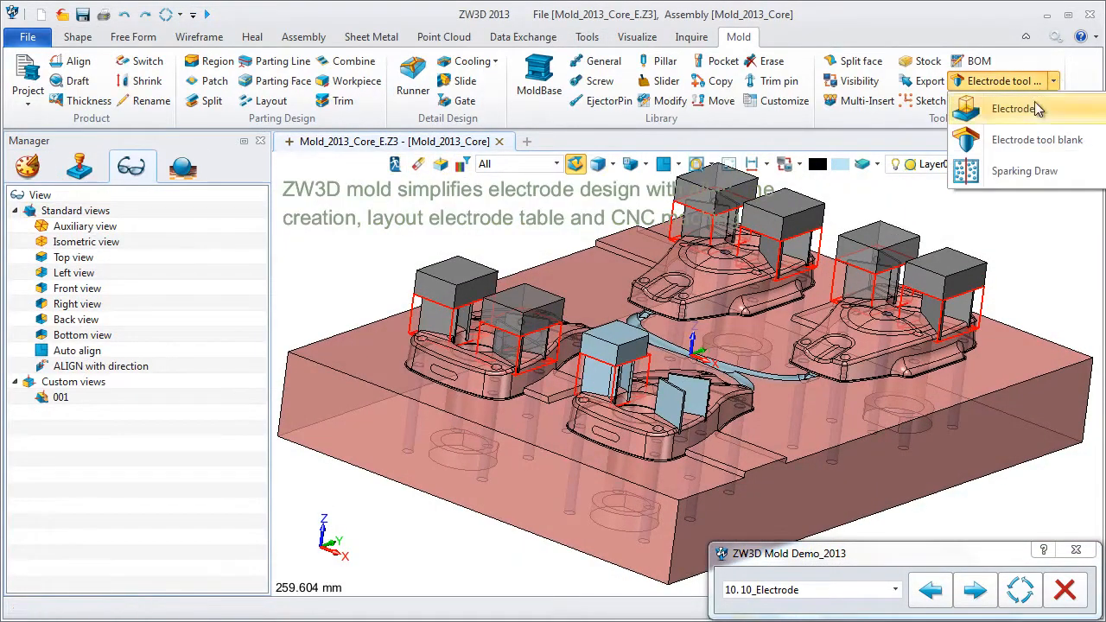
left_click(993, 172)
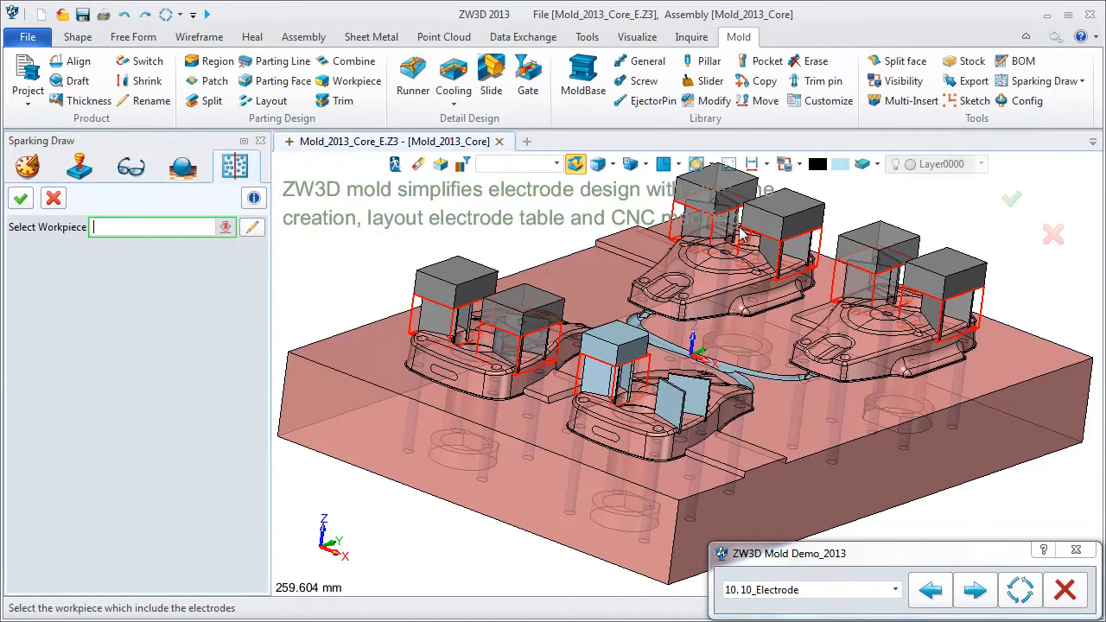
key("Escape")
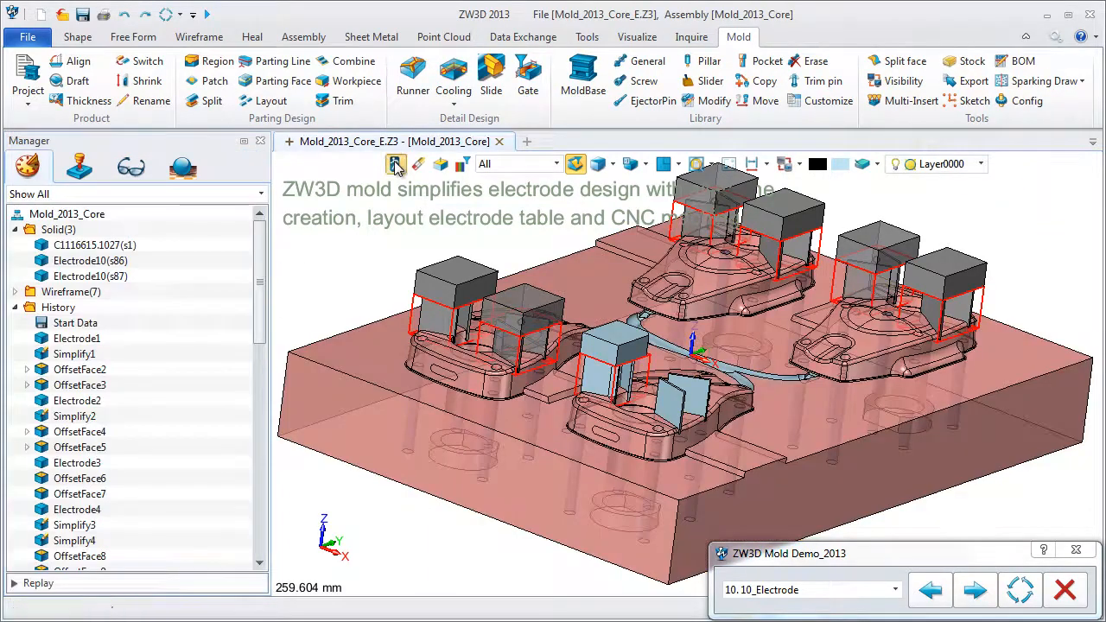
Step: Open the electrode drawing Mold_2013_Core_EleDrawing, declining to regenerate the modified referenced part
left_click(395, 165)
left_click(93, 464)
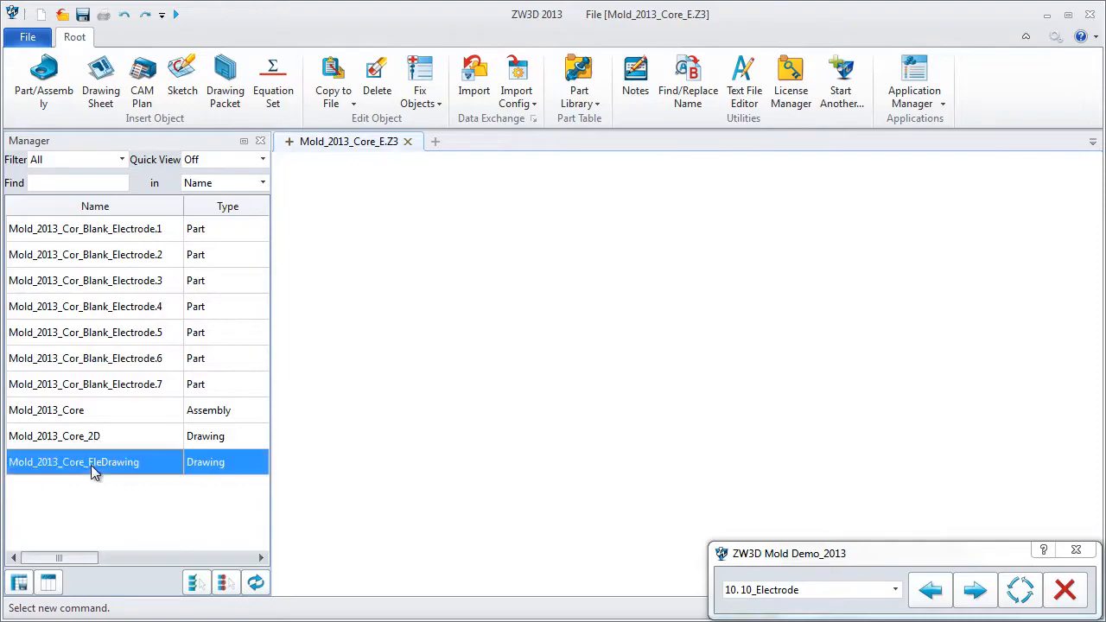
double_click(91, 465)
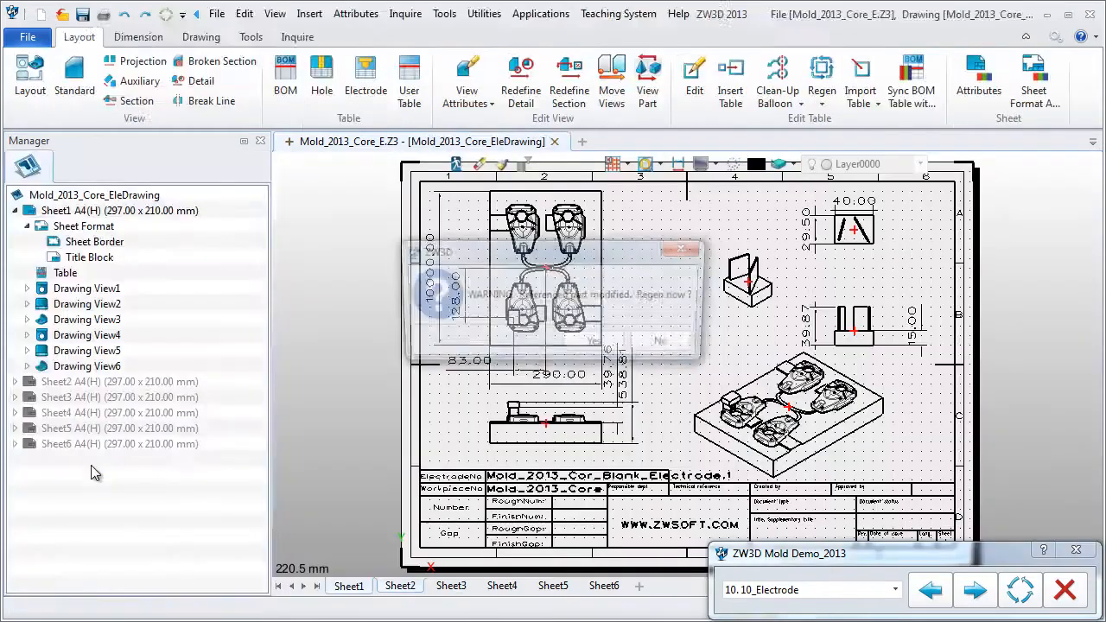
left_click(666, 343)
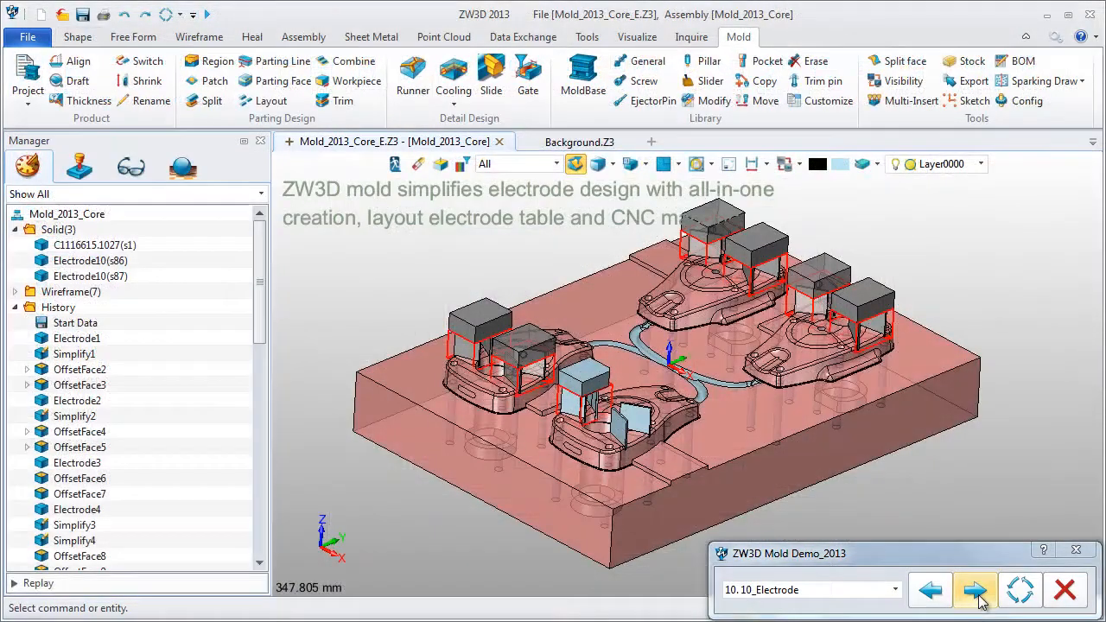
Step: Advance the mold demo from the 10_Electrode stage through the Mold library examples to 17_End
left_click(978, 596)
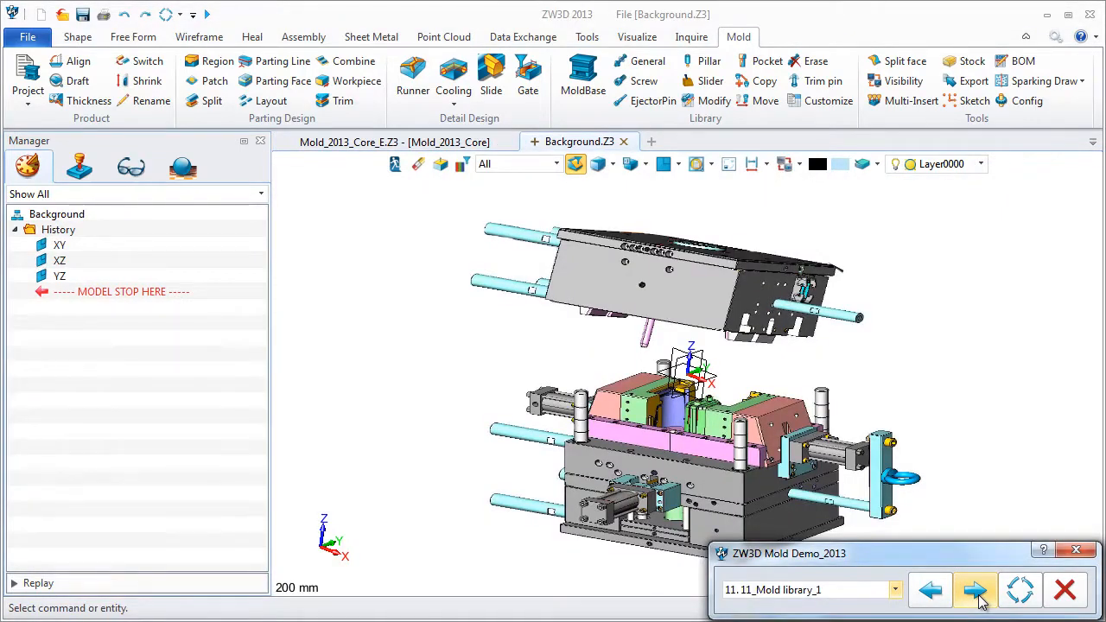
left_click(977, 591)
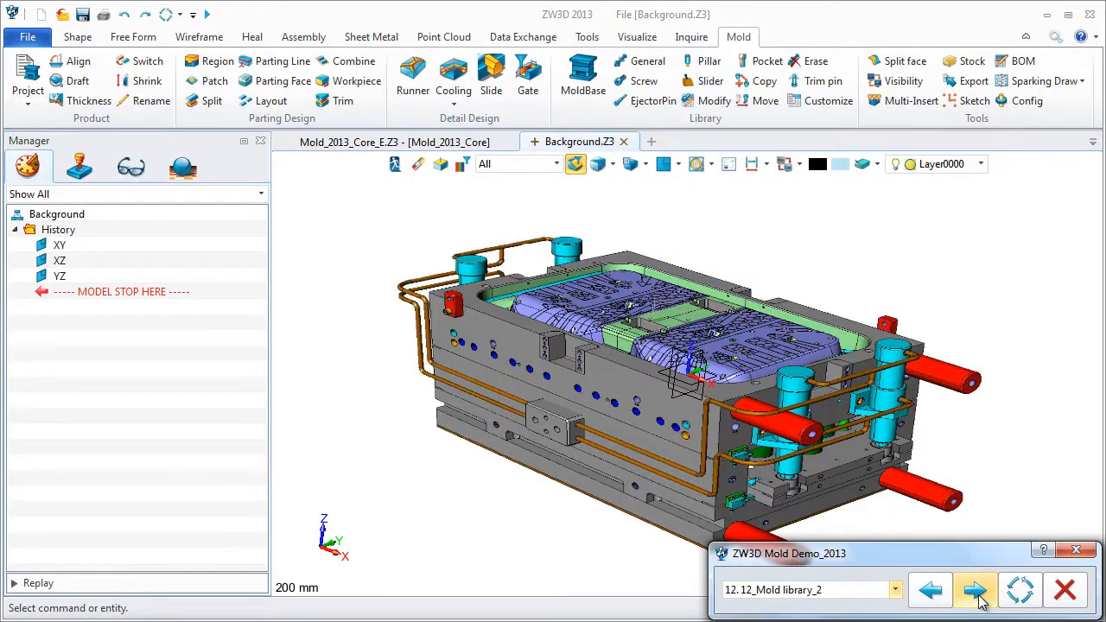
left_click(977, 595)
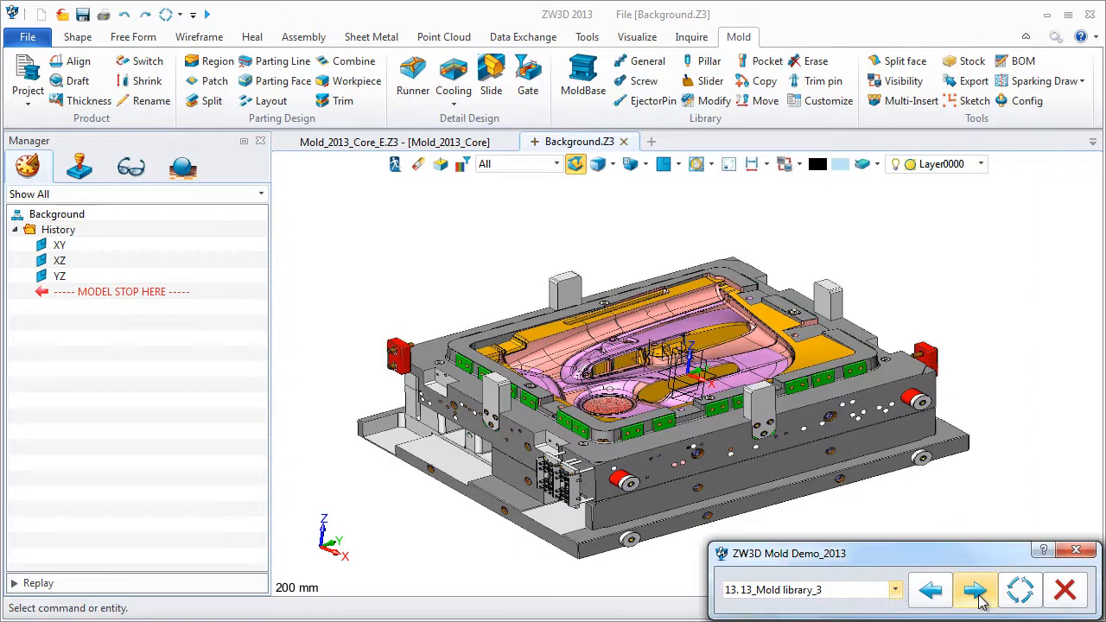
left_click(977, 595)
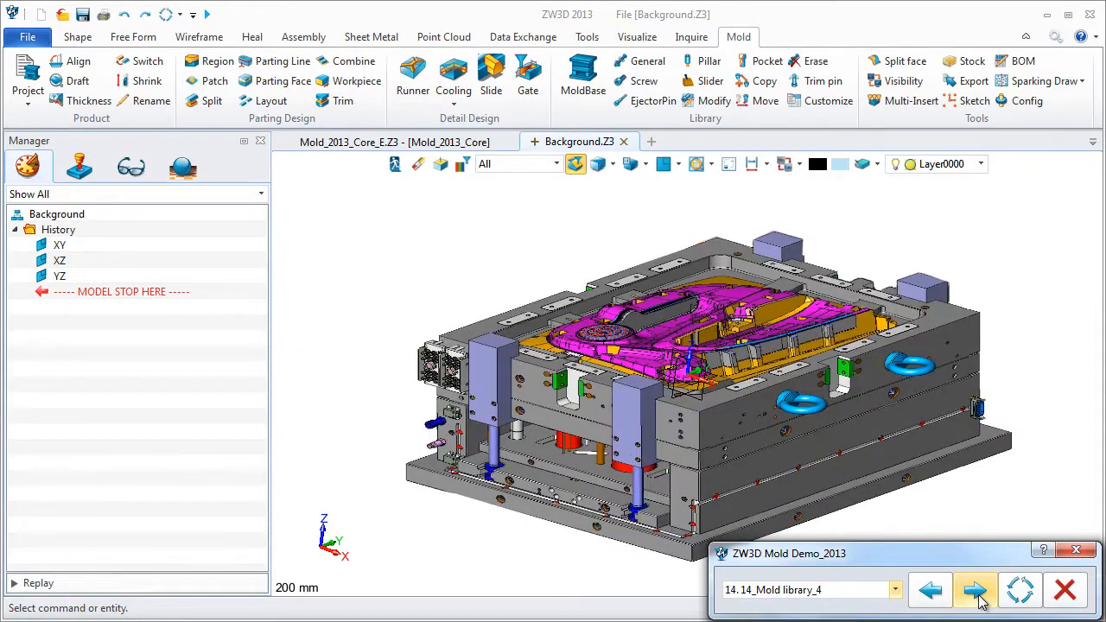
left_click(977, 594)
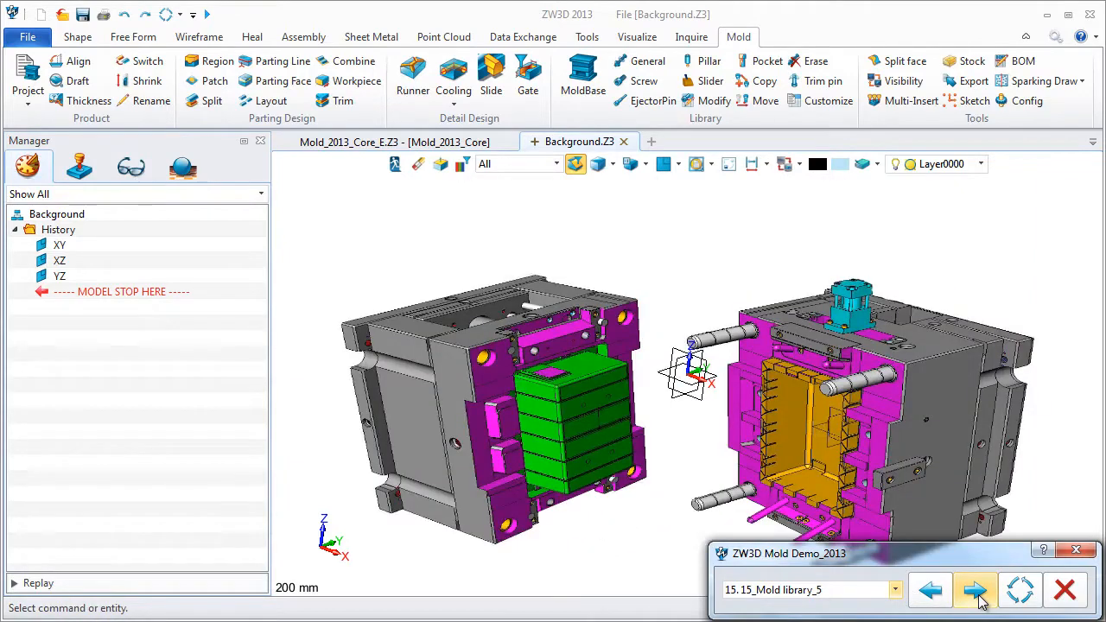
left_click(977, 594)
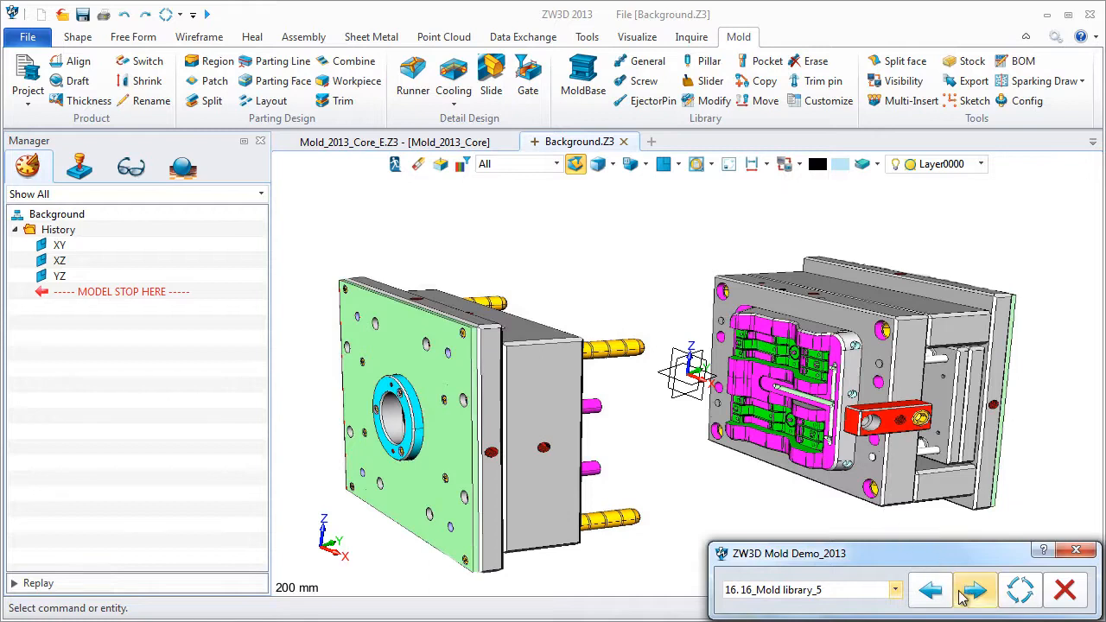
left_click(964, 596)
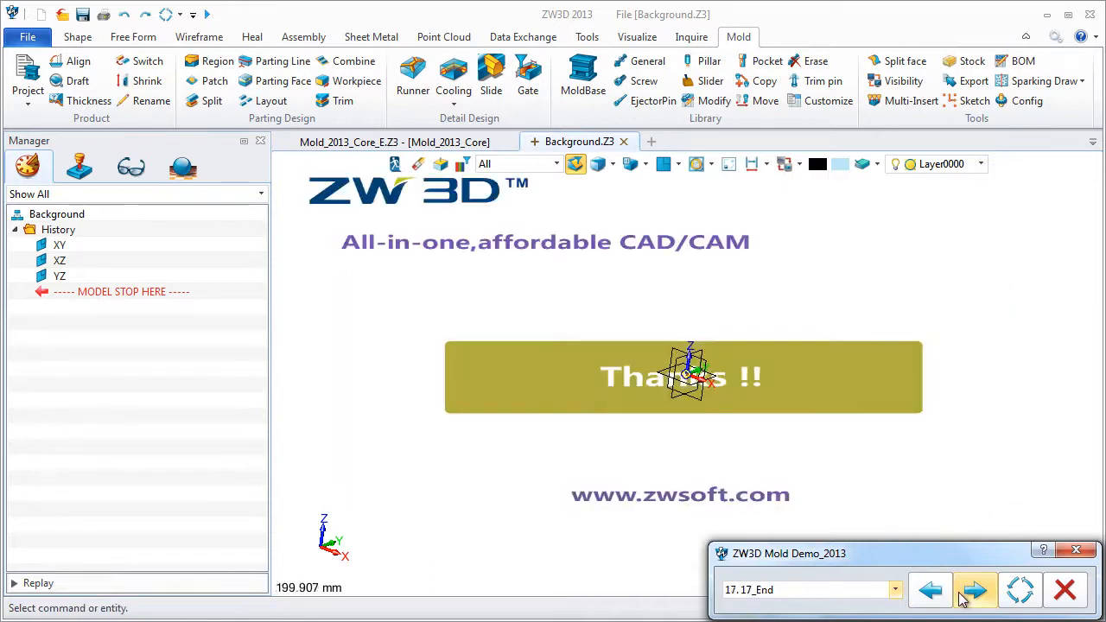